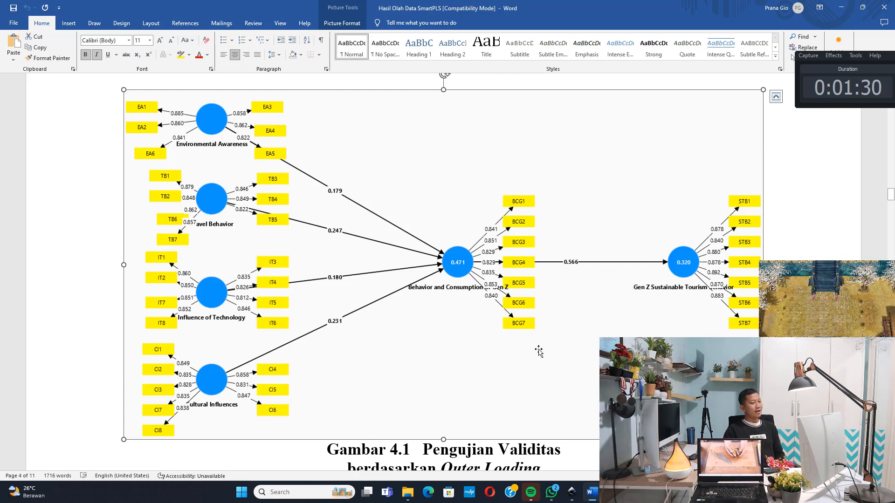
Review the Notepad summary of direct and indirect hypotheses and hypothesis 1, and return to the path diagram in Word
key("alt+Tab")
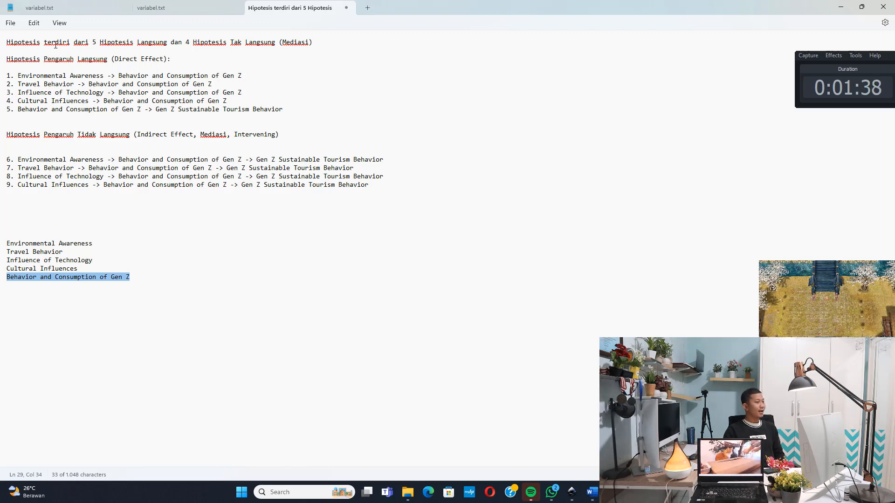
left_click_drag(56, 45, 302, 43)
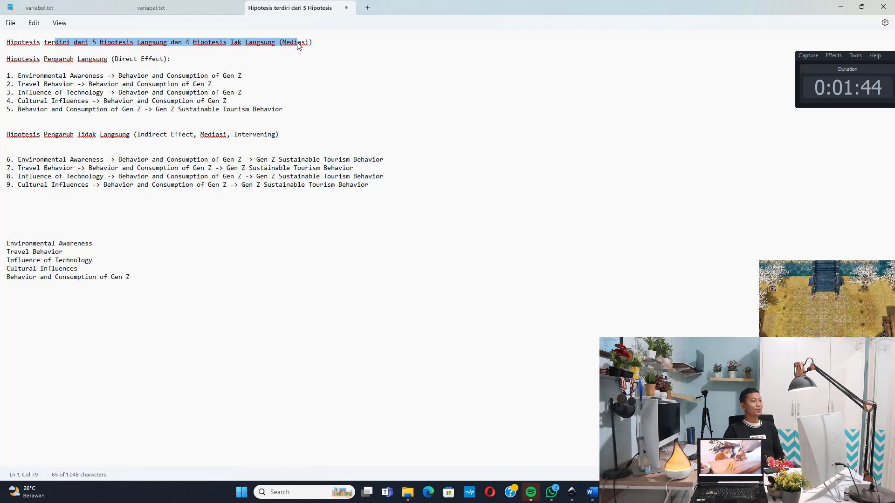
left_click(234, 51)
left_click_drag(186, 43, 279, 43)
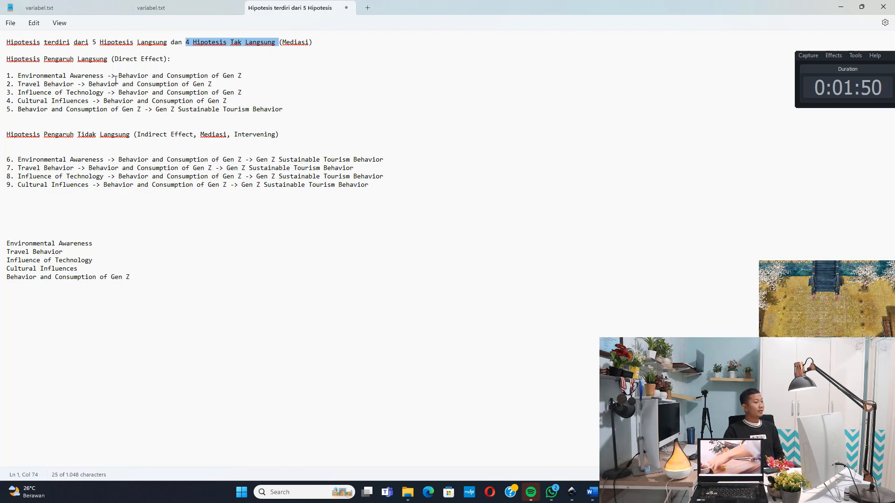
left_click_drag(93, 78, 211, 78)
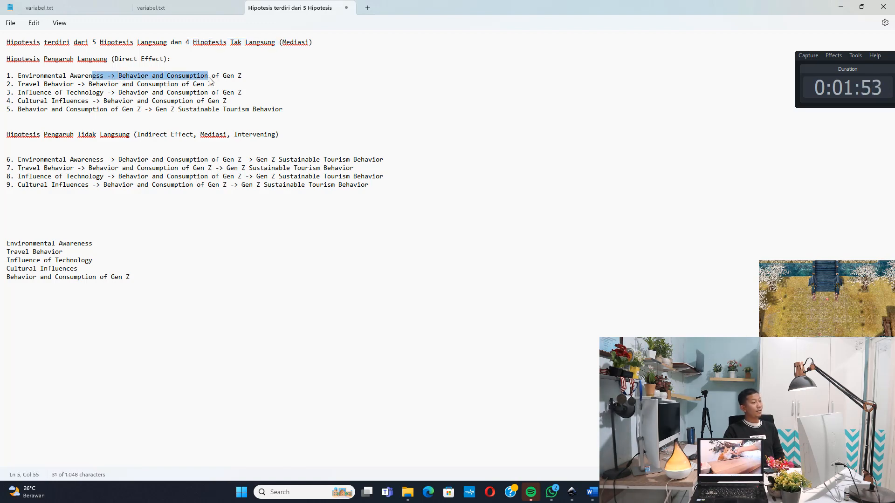
left_click(841, 6)
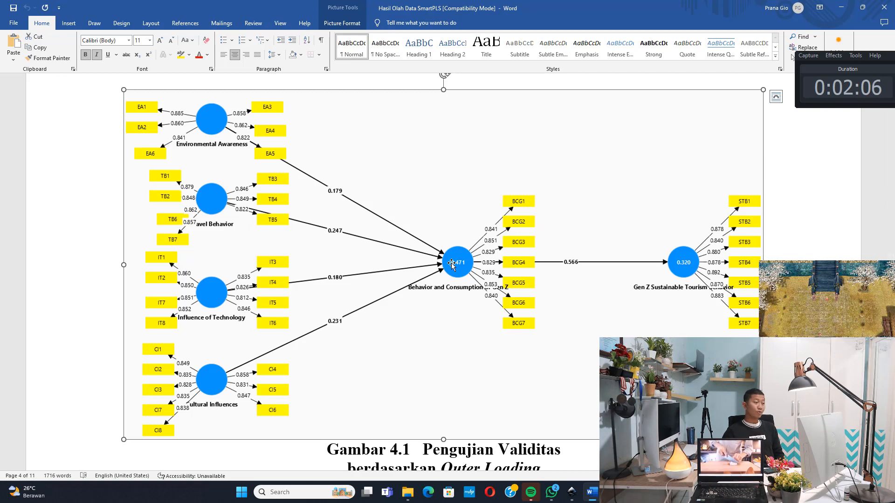
Highlight hypothesis 2, Travel Behavior to Behavior and Consumption of Gen Z, in Notepad and compare it with the Word path diagram
left_click(592, 485)
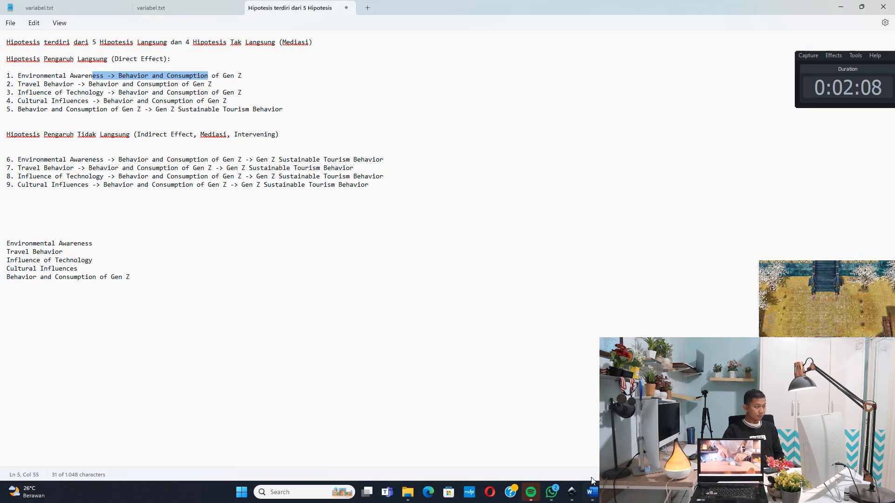
left_click_drag(37, 85, 159, 89)
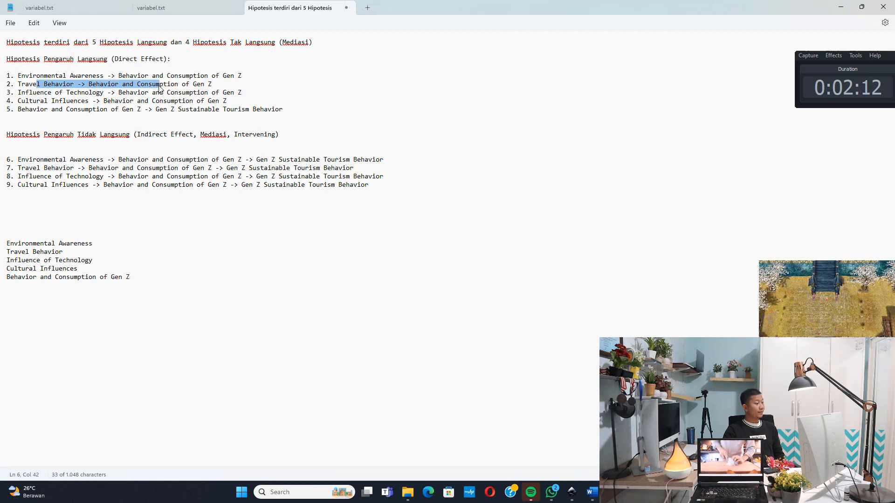
left_click(841, 7)
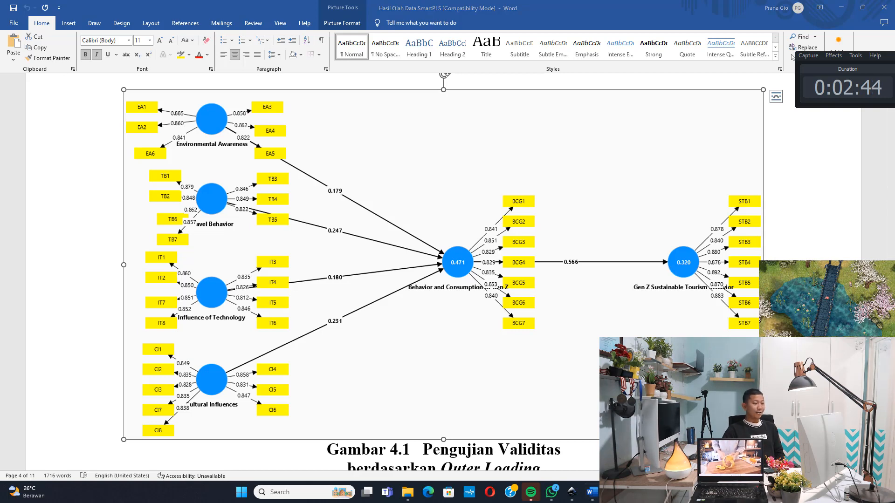
Review the indirect effect heading and the three variables of hypothesis 6 in Notepad, and compare them with the Word path diagram
key("alt+Tab")
left_click_drag(41, 134, 267, 140)
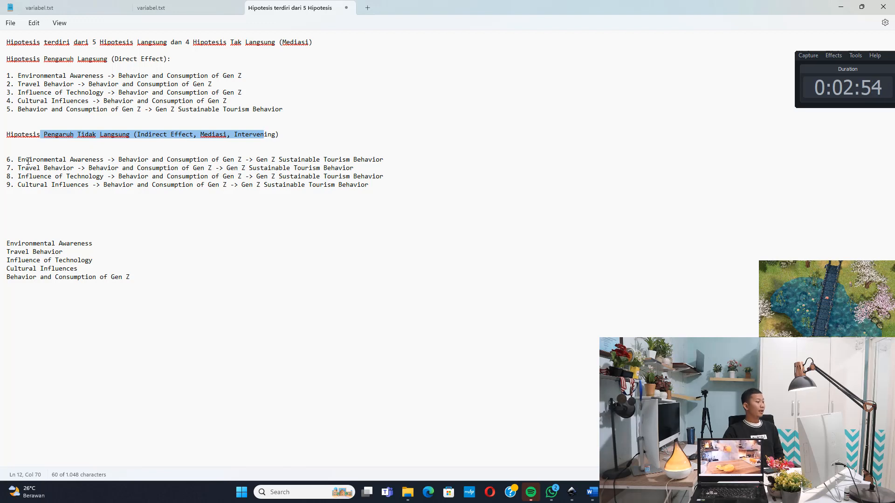
left_click_drag(25, 160, 102, 161)
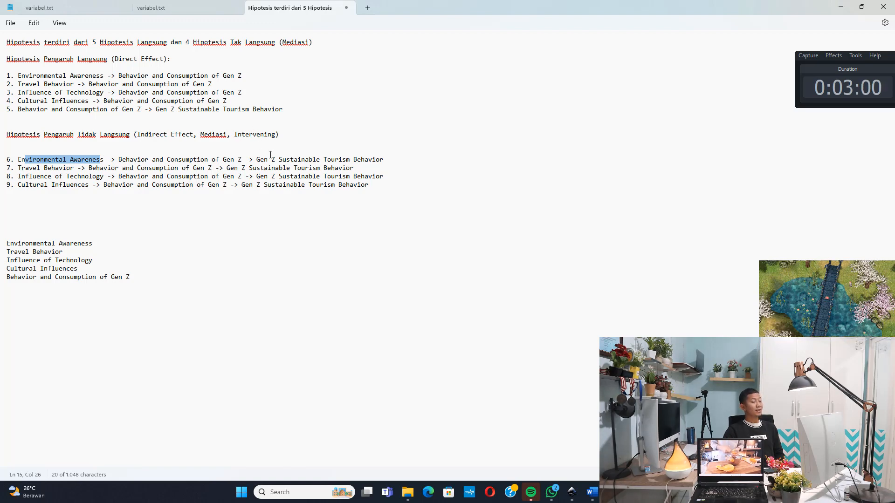
left_click_drag(261, 159, 303, 163)
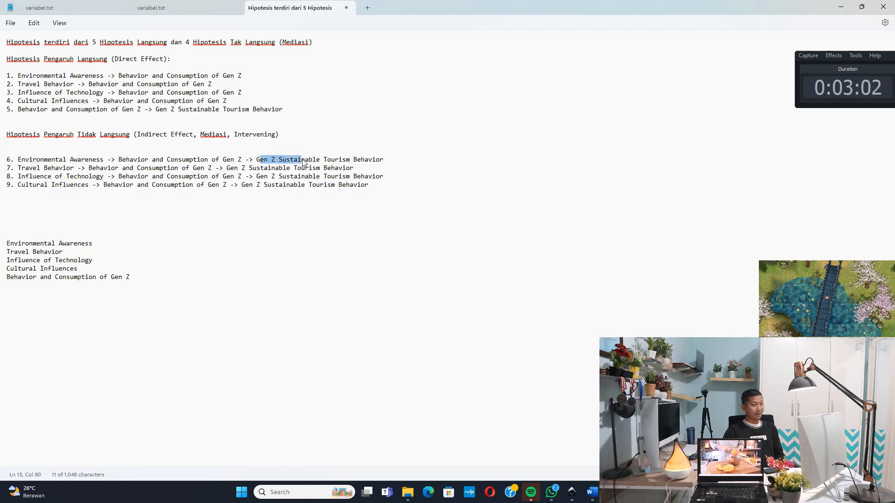
left_click_drag(123, 160, 188, 163)
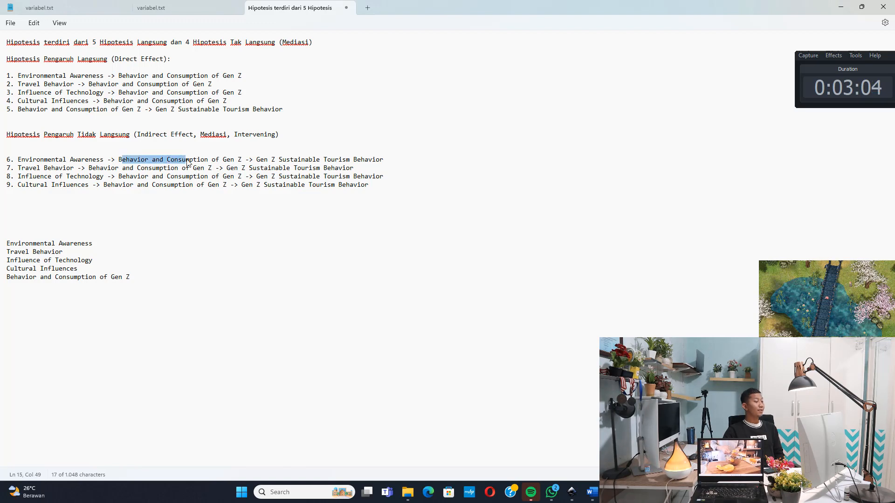
left_click(841, 7)
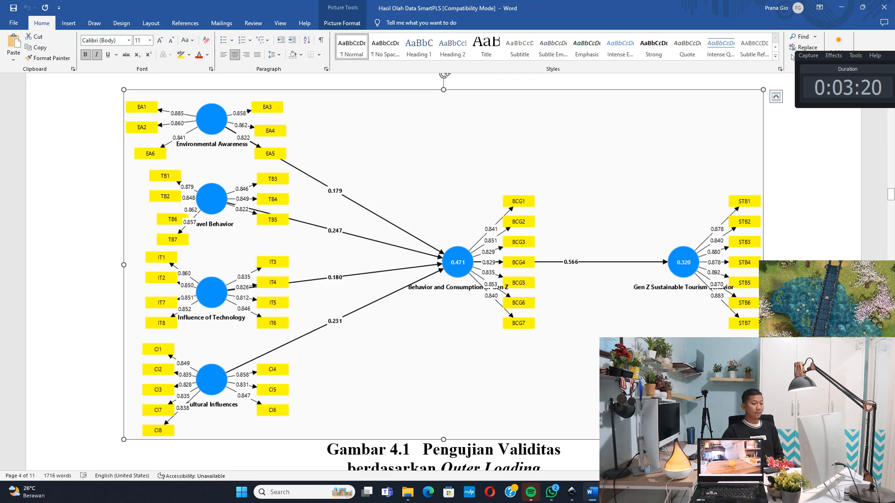
Highlight the independent, dependent and mediating variables of hypothesis 7 in Notepad and compare them with the Word path diagram
key("alt+Tab")
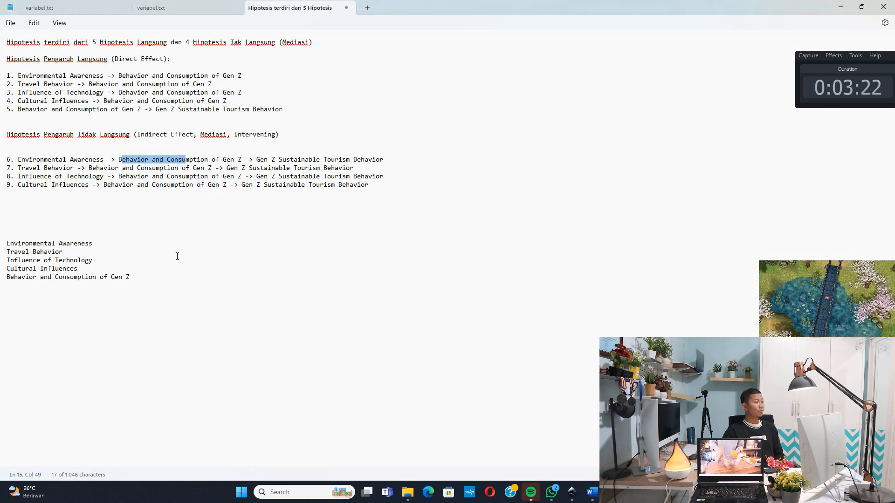
left_click_drag(18, 167, 68, 171)
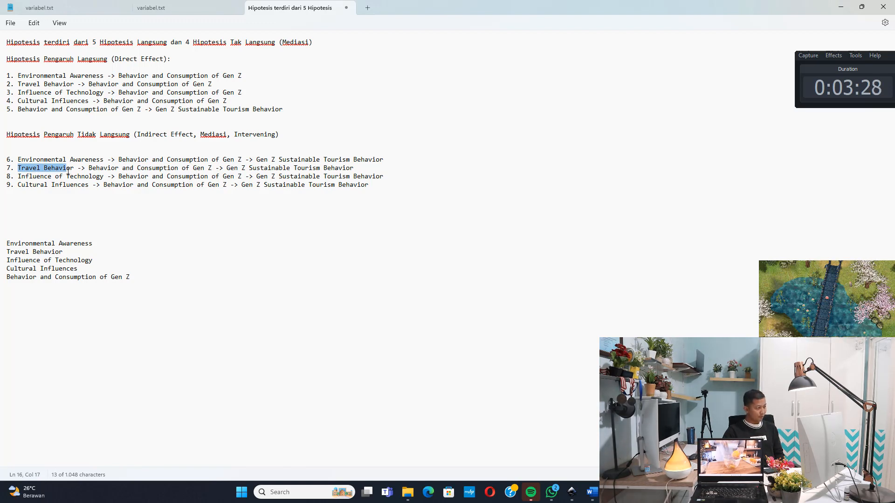
left_click_drag(230, 168, 259, 171)
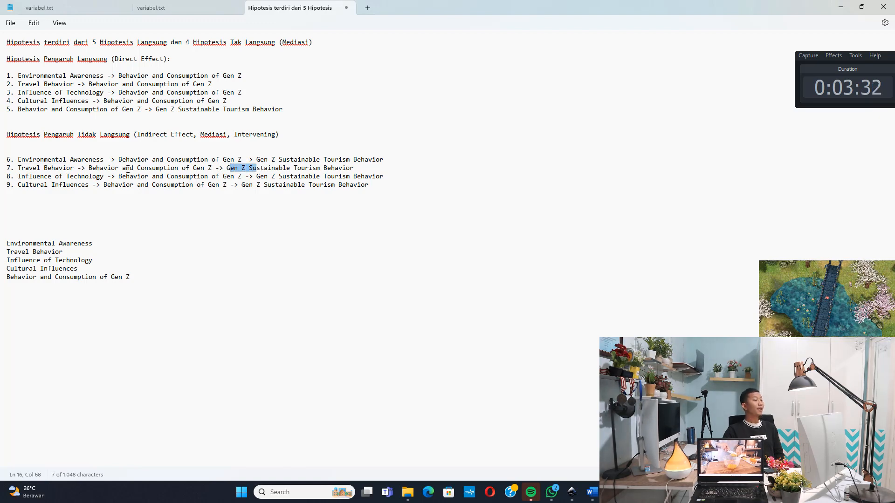
left_click_drag(107, 170, 152, 169)
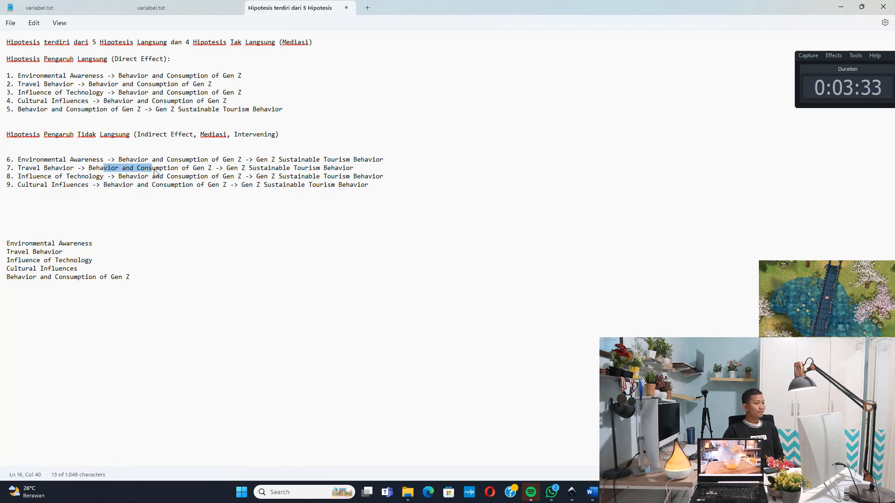
left_click(841, 7)
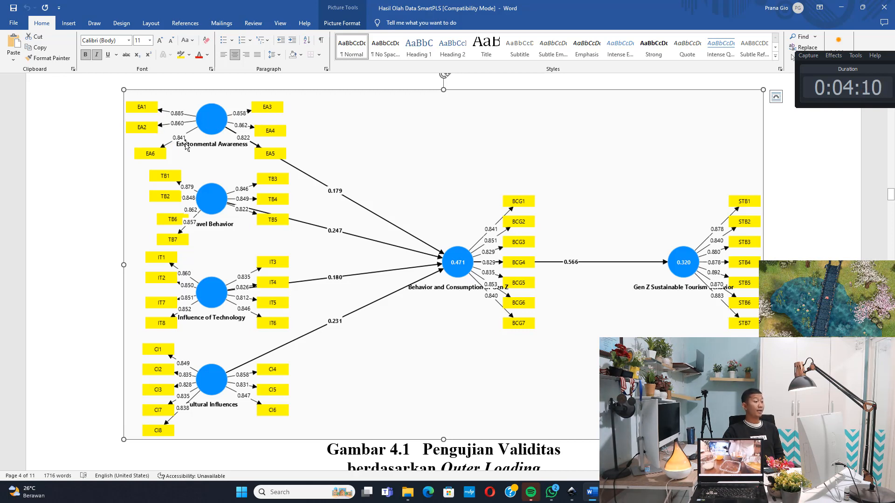
Switch to the Data workbook in Excel and inspect the Environmental Awareness indicator columns EA1 to EA6
key("alt+Tab")
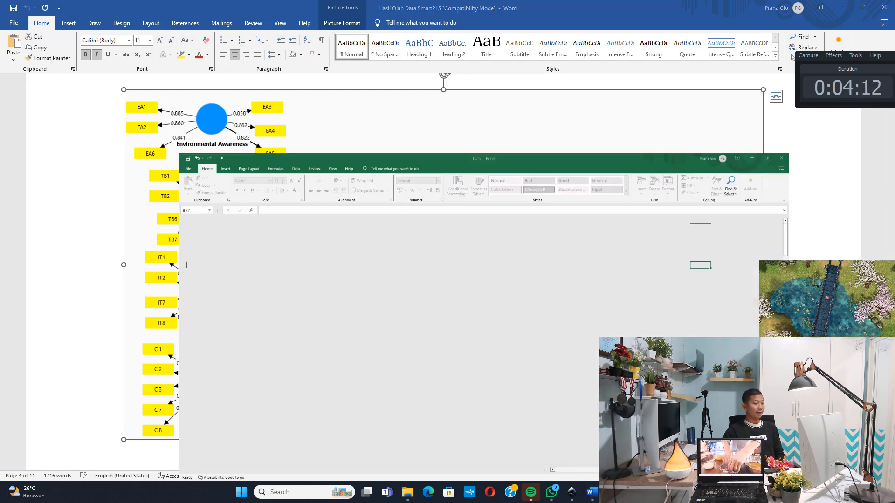
left_click_drag(713, 465, 639, 461)
scroll(335, 377, "up", 3, "ctrl")
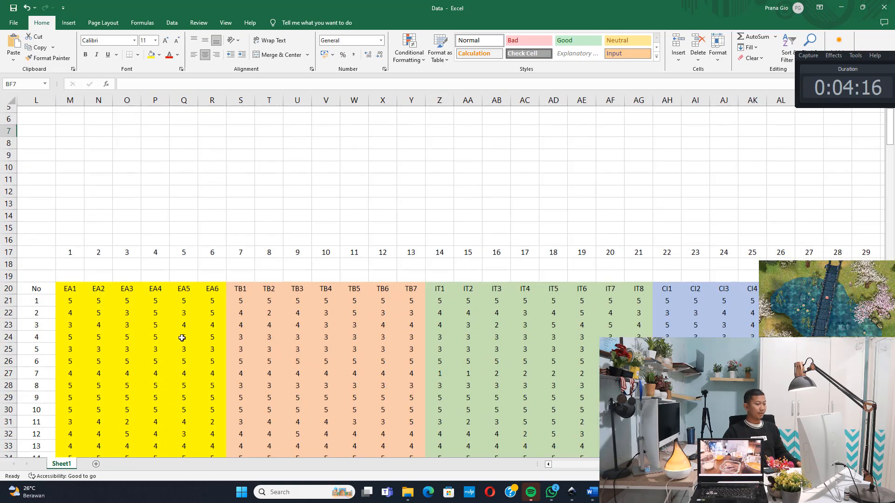
left_click_drag(71, 222, 208, 373)
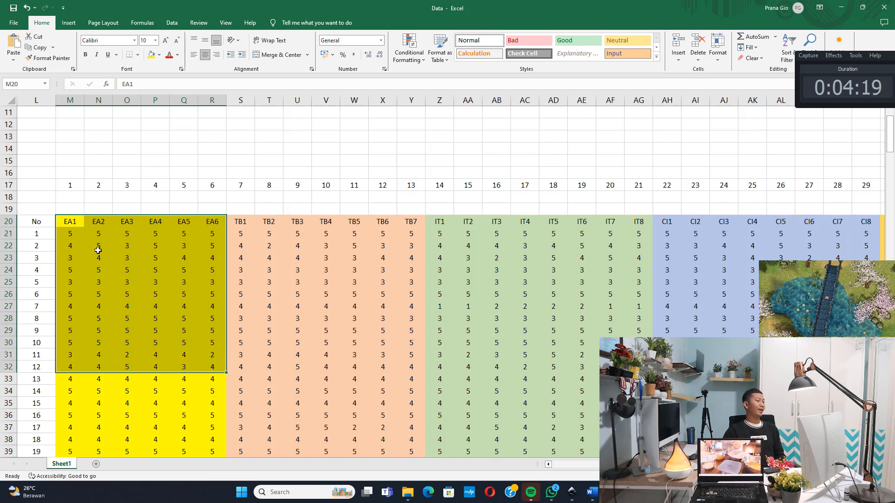
left_click(76, 227)
left_click(103, 223)
left_click(212, 222)
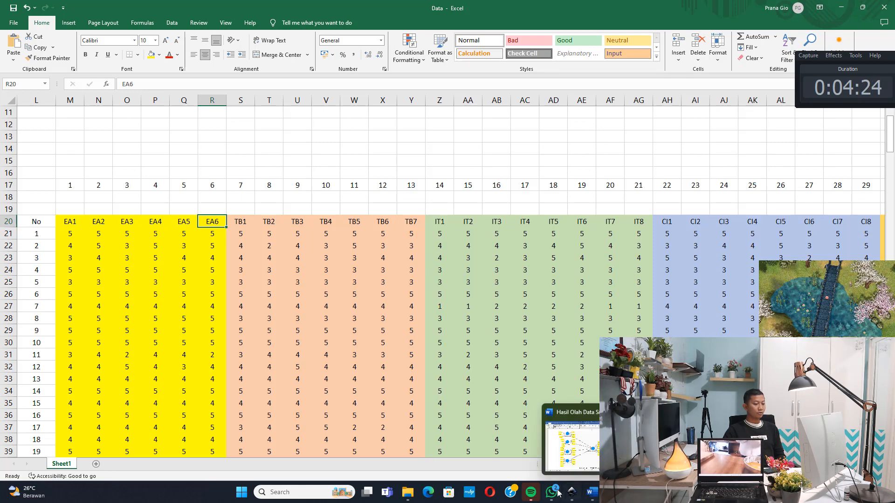
Compare the Travel Behavior indicators in the Word path diagram with columns TB1 to TB7 in the Excel data, and view the remaining indicator columns
left_click(593, 495)
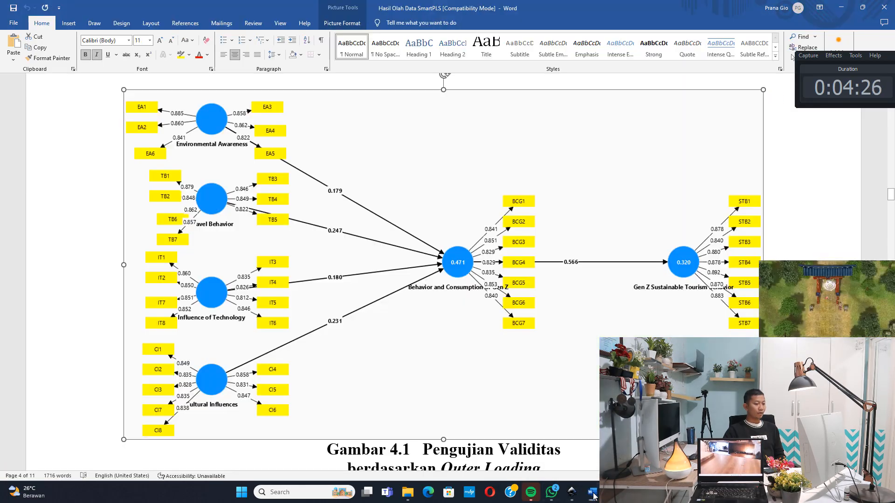
left_click(593, 494)
left_click(593, 494)
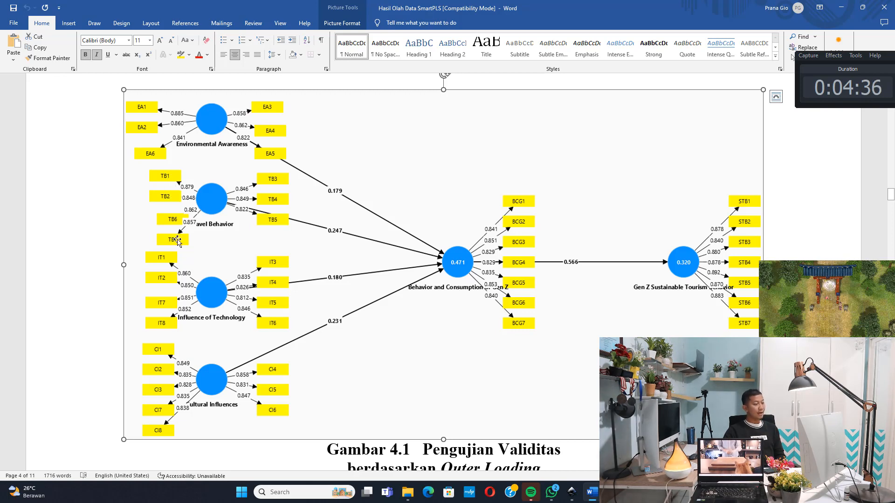
key("alt+Tab")
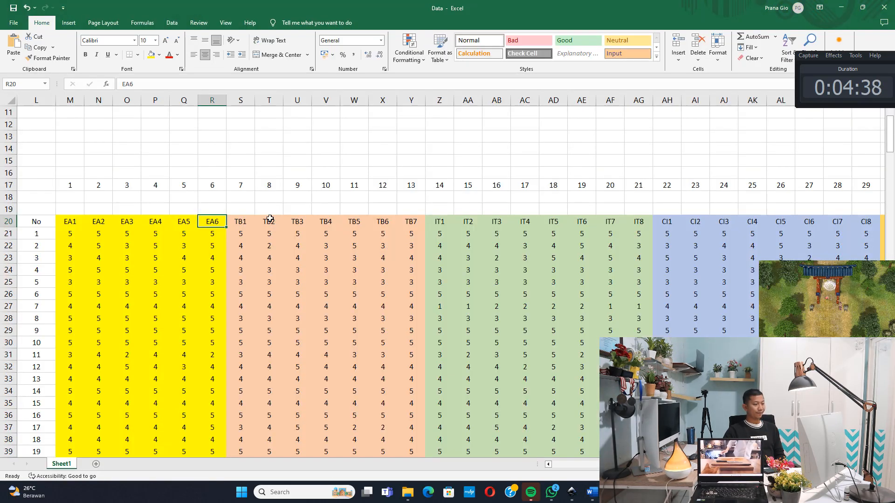
mouse_move(240, 216)
left_mouse_down()
mouse_move(411, 255)
mouse_move(412, 340)
mouse_move(433, 360)
left_mouse_up()
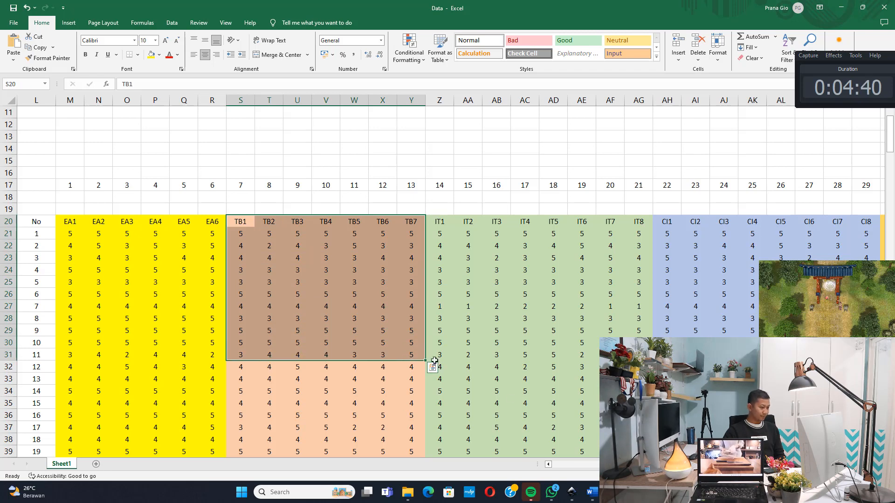
scroll(434, 359, "right", 6)
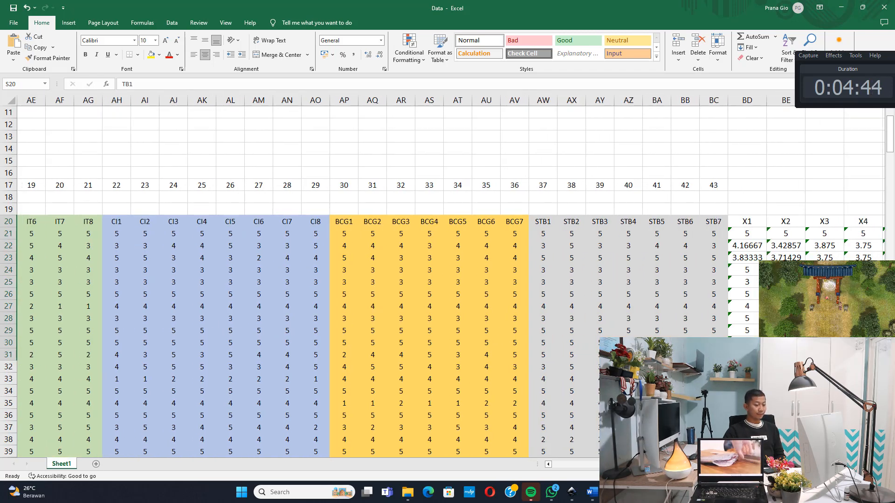
Check the Word path diagram against the Excel data and highlight the Gen Z Sustainable Tourism Behavior columns STB1 to STB7
key("alt+Tab")
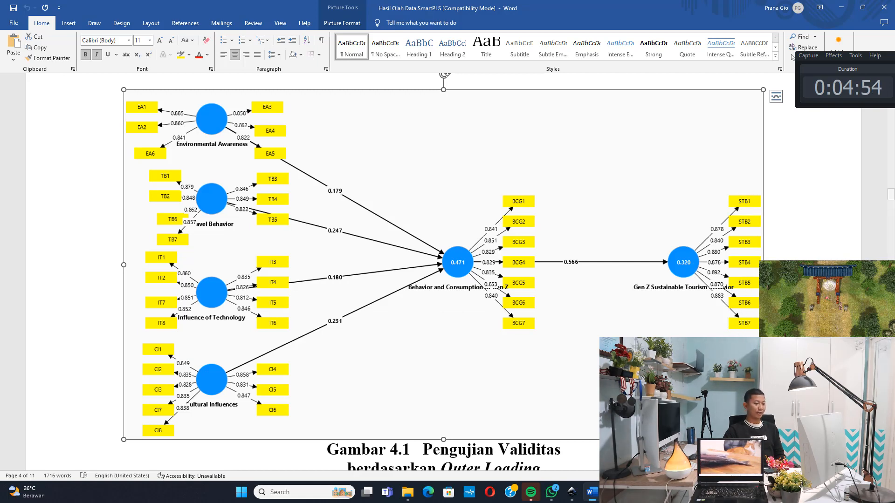
key("alt+Tab")
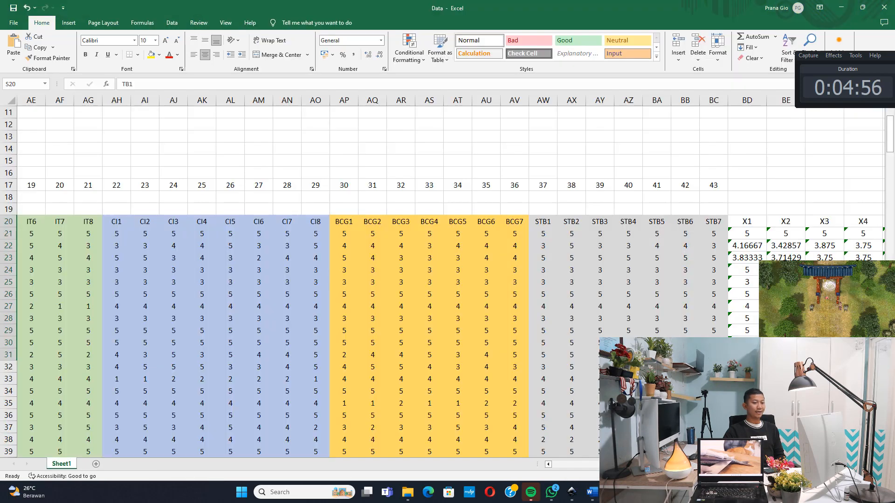
left_click_drag(543, 223, 704, 333)
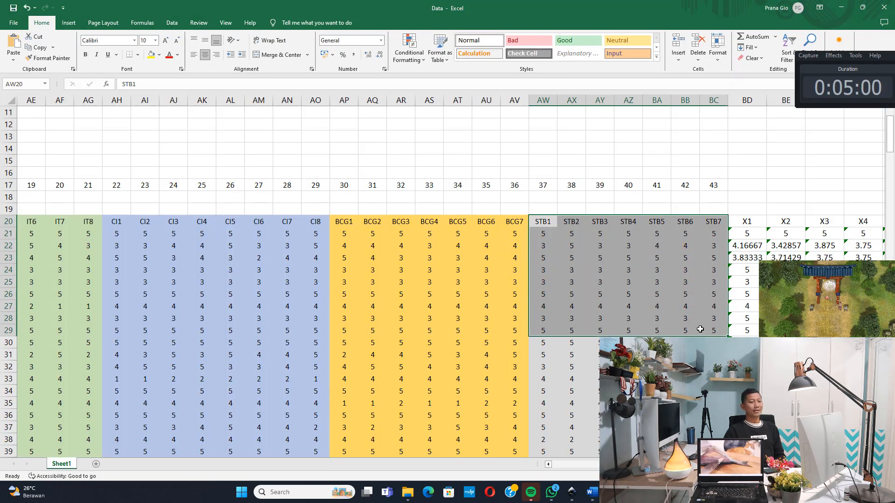
left_click(511, 302)
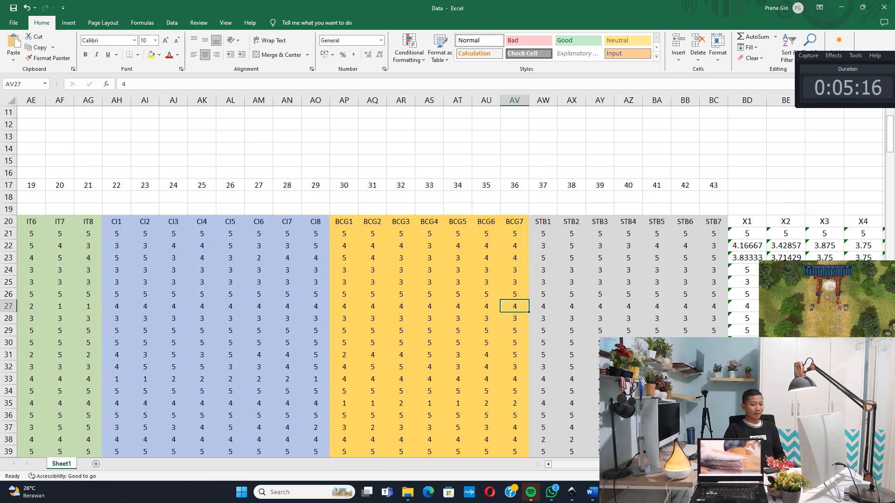
Examine the numbered respondent rows in the Excel data down to the frequency table below them, and go back up through the rows
left_click_drag(741, 464, 650, 465)
scroll(539, 365, "down", 20)
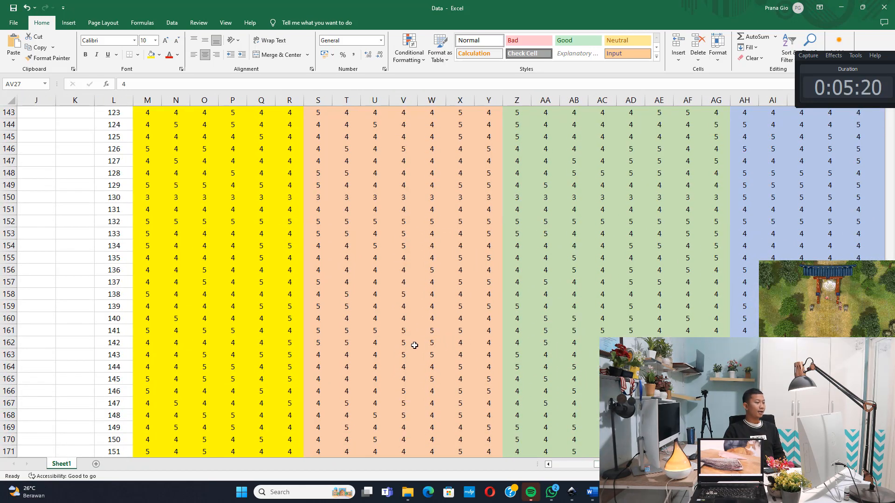
scroll(413, 346, "down", 17)
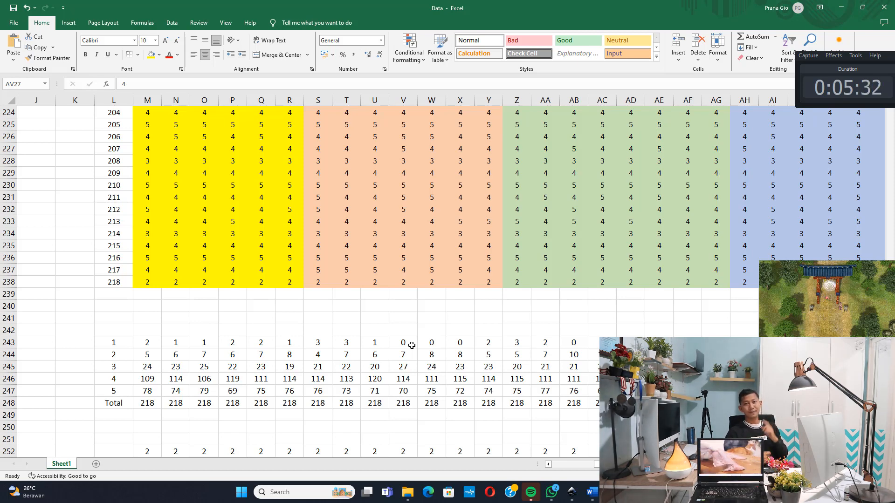
scroll(445, 282, "up", 20)
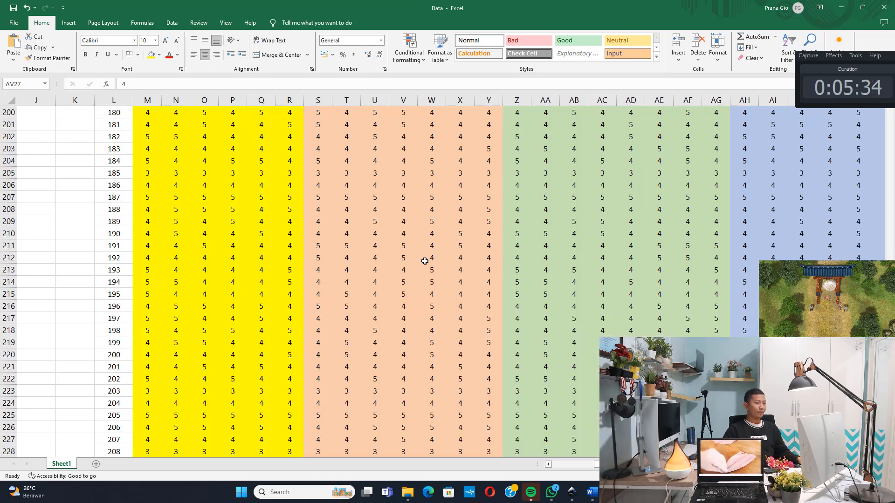
scroll(163, 238, "up", 20)
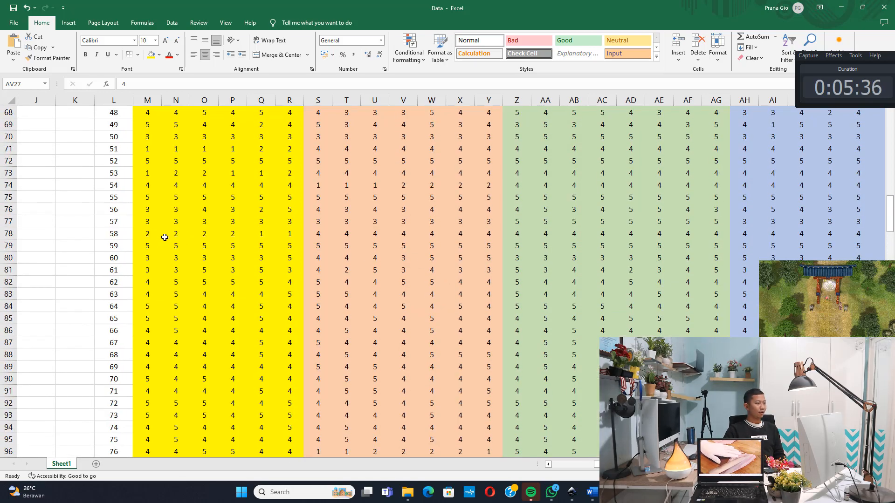
Copy the whole indicator data block from the EA1 header in M20 through BC238
left_click(179, 261)
scroll(164, 252, "down", 5)
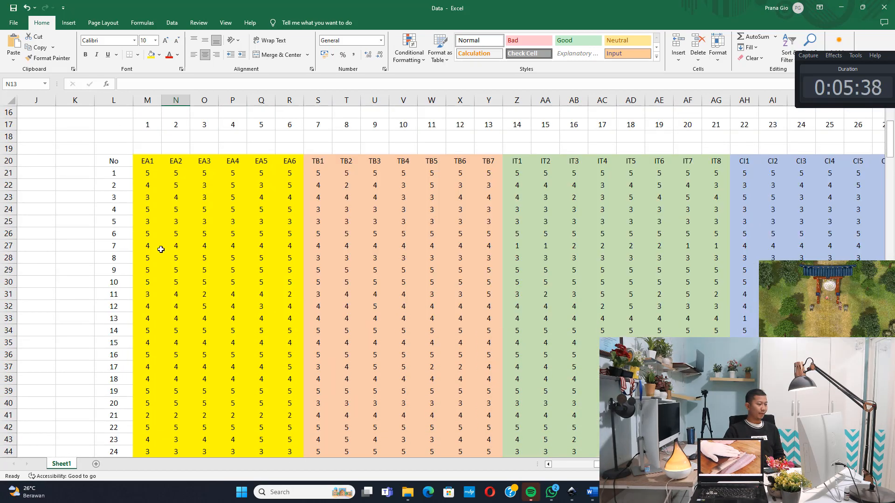
left_click_drag(144, 160, 583, 440)
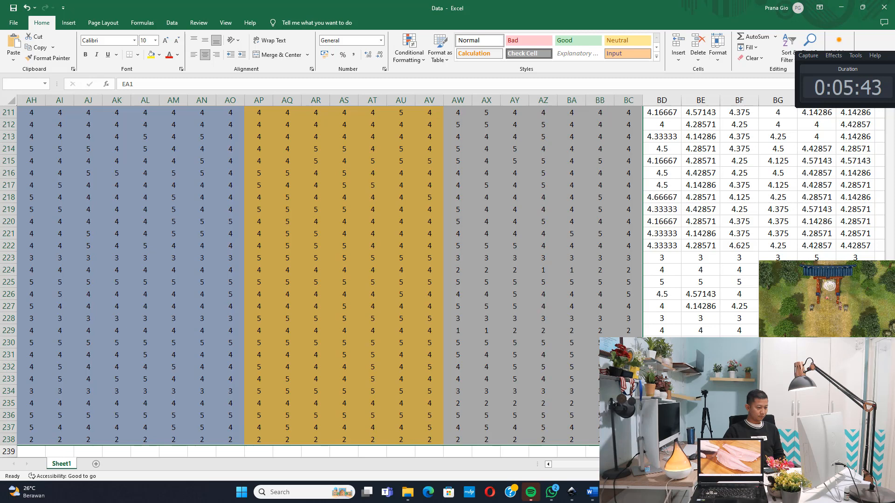
right_click(524, 277)
left_click(548, 73)
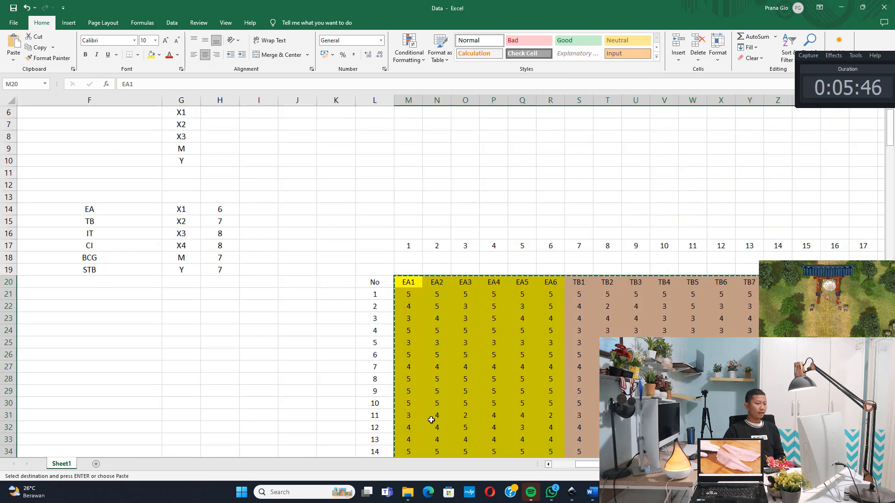
Switch to File Explorer, create a text document named data PLS in the UDIN folder, and open it
left_click(408, 491)
right_click(262, 184)
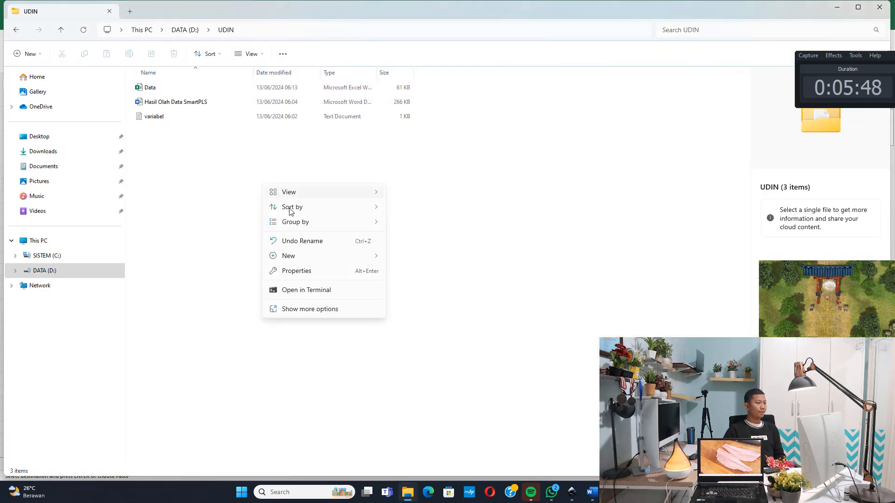
mouse_move(372, 256)
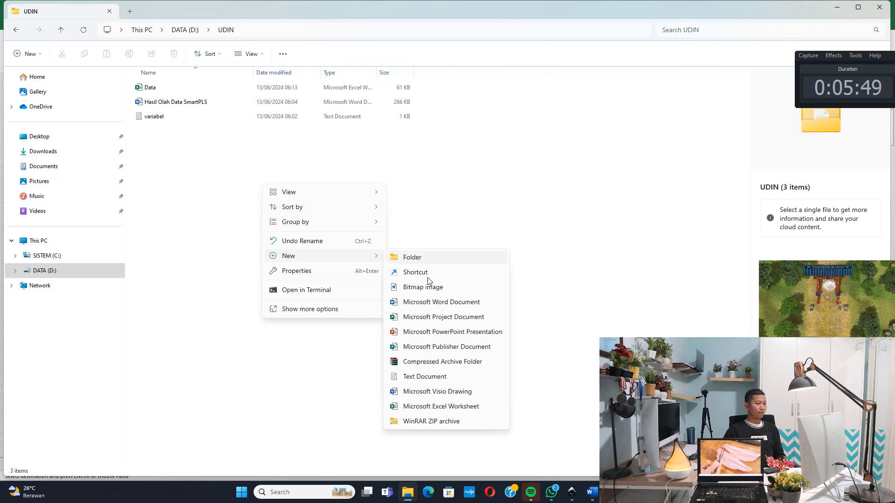
left_click(411, 377)
type("da")
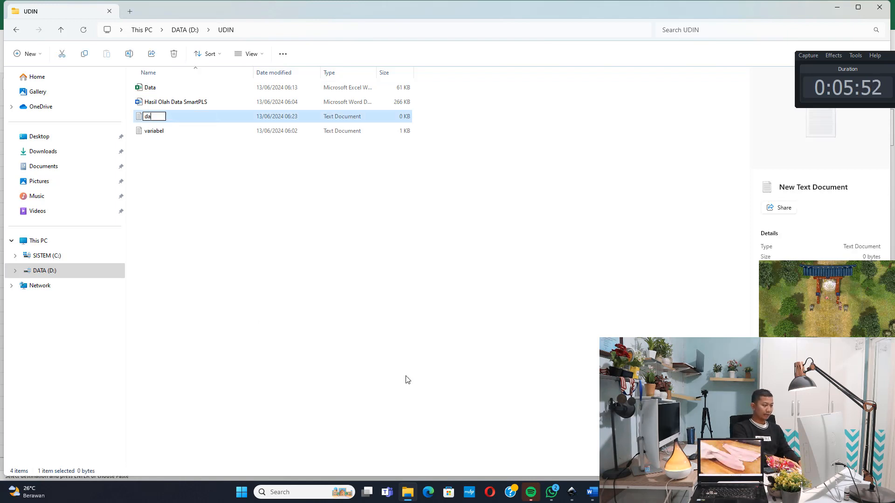
type("ta PLS")
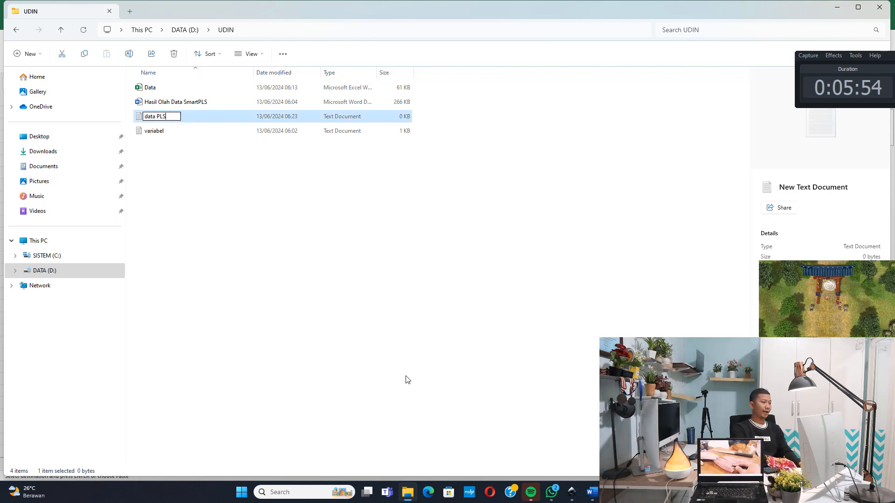
key("Return")
key("Return")
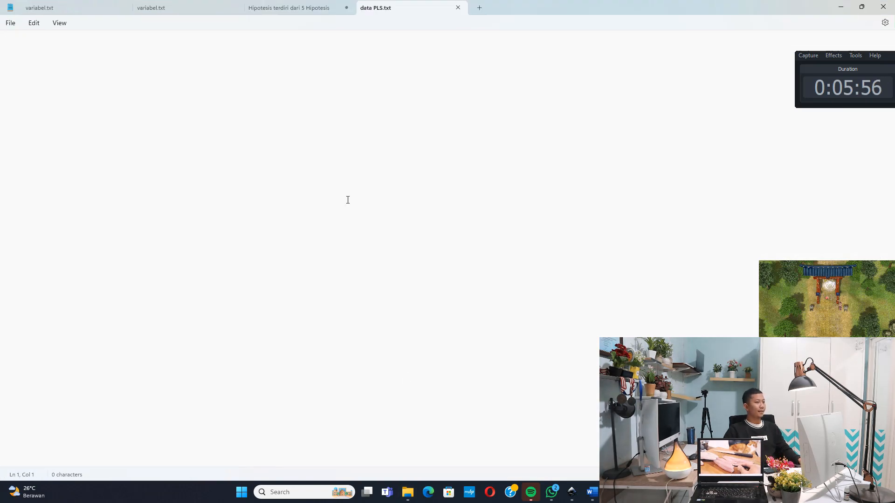
Paste the copied indicator data into data PLS.txt and save the file, then minimize its window
key("ctrl+v")
left_click(10, 23)
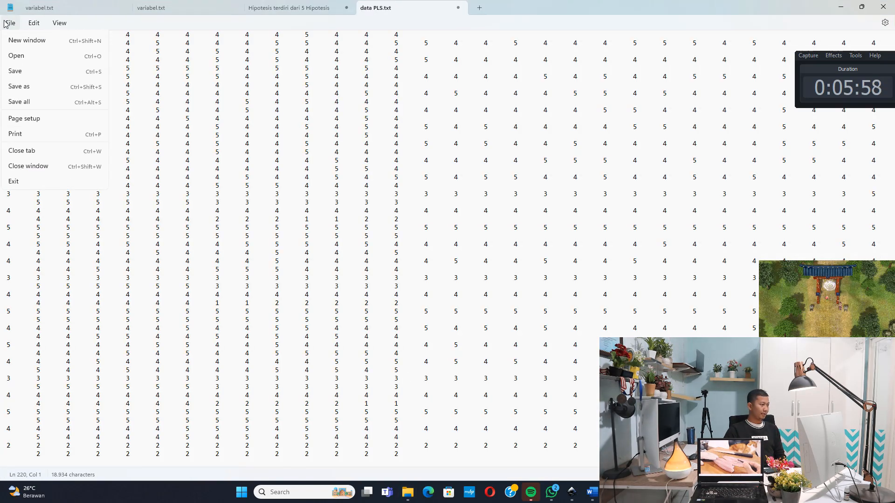
left_click(19, 86)
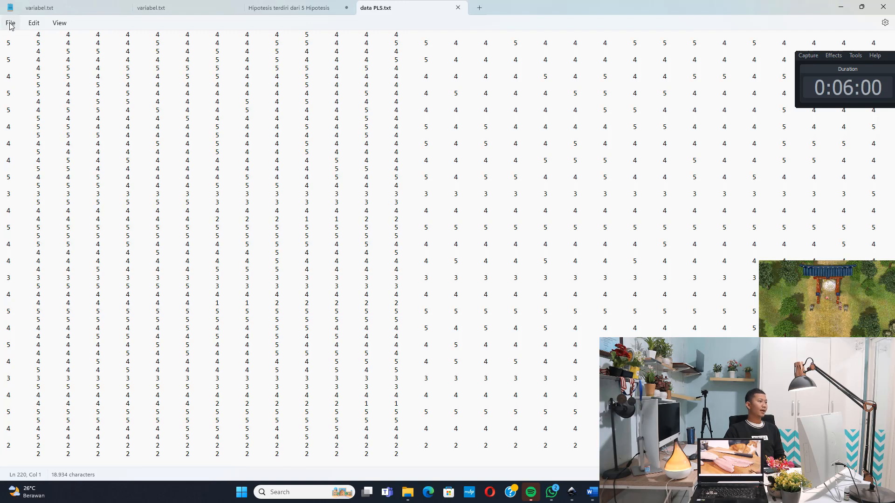
left_click(842, 7)
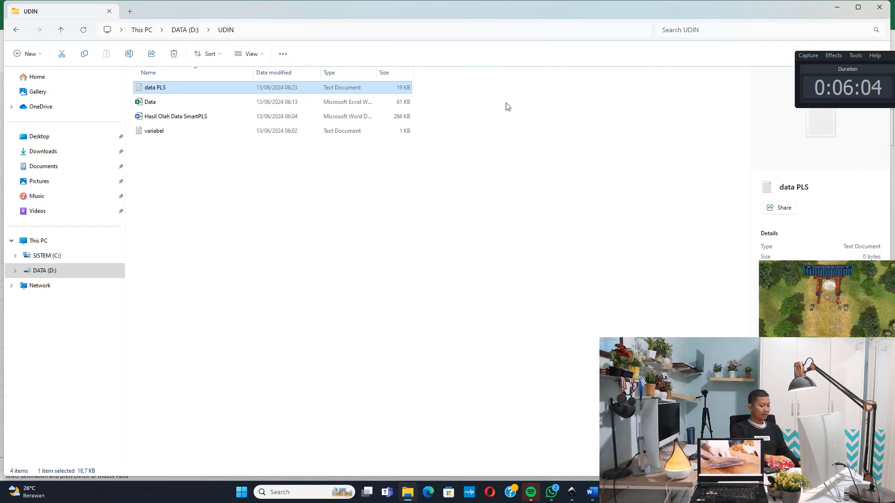
Launch SmartPLS 4 and create a new project named LATIHAN 1
key("super")
type("smar")
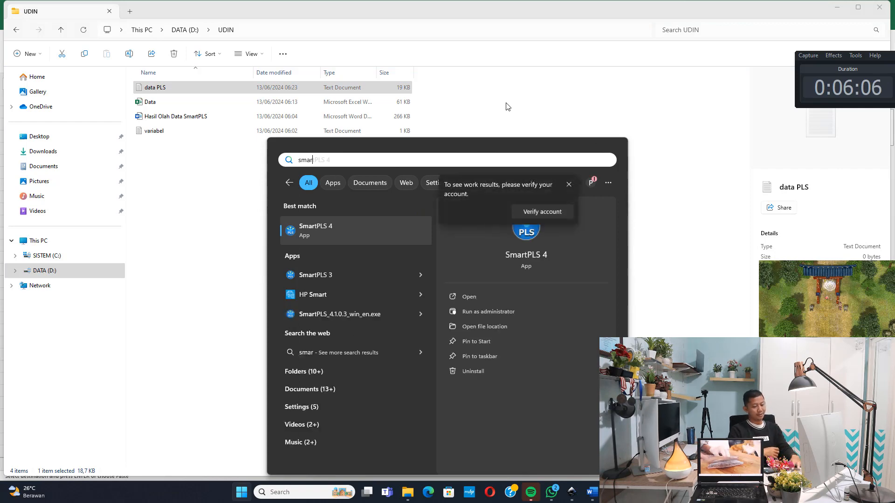
key("Return")
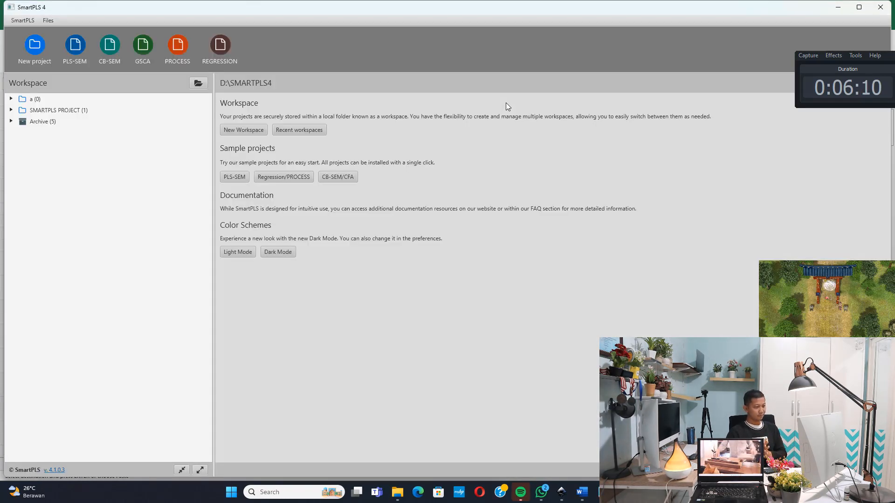
left_click(35, 46)
type("L")
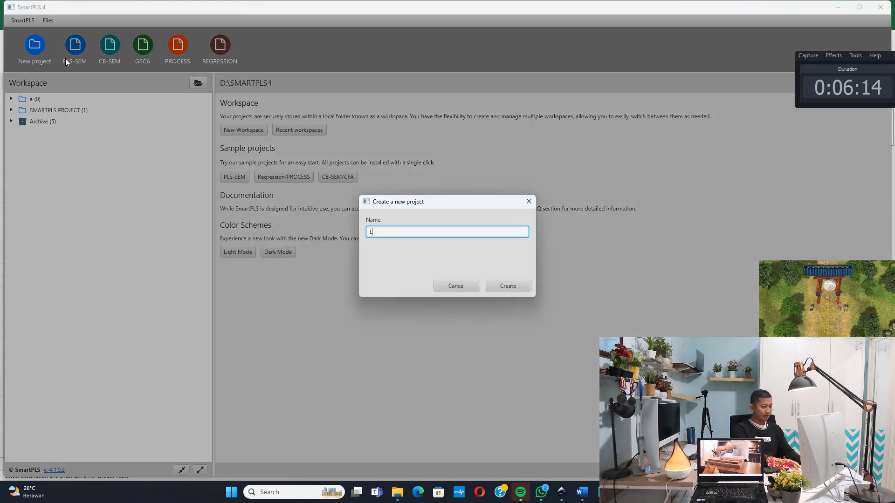
type("ATIHAN 1")
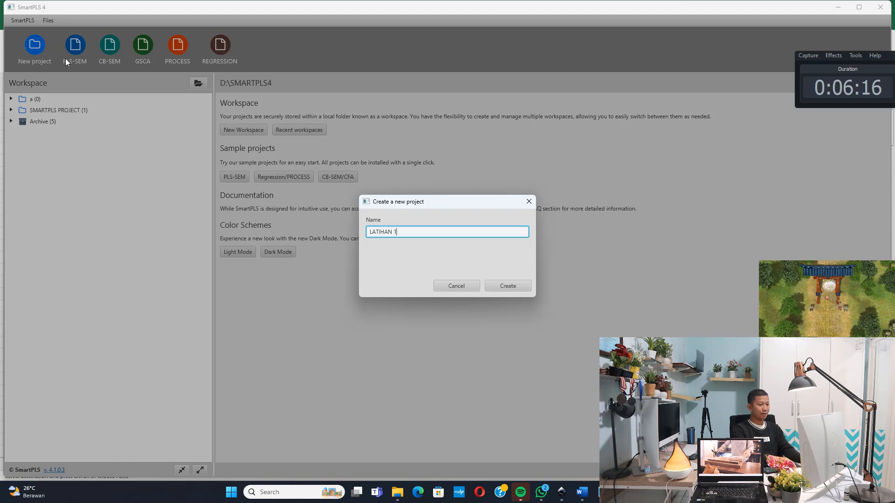
left_click(512, 286)
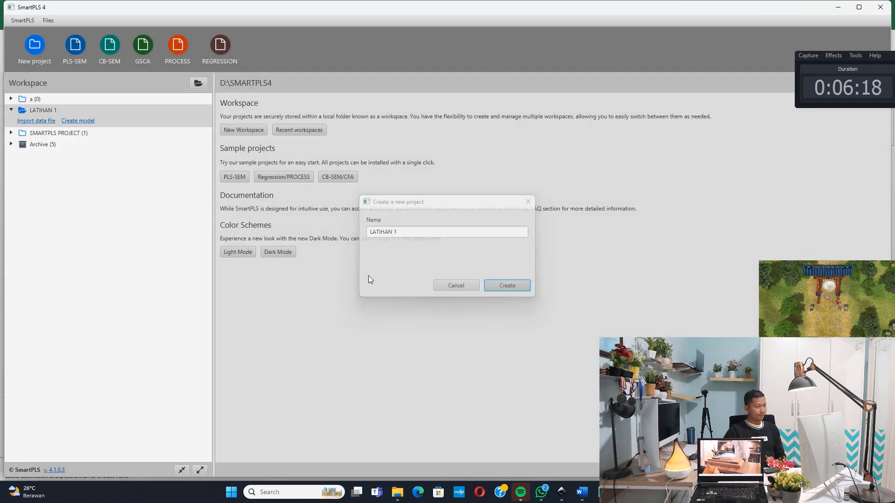
Import the data PLS text file from the UDIN folder on drive D into LATIHAN 1 and return to the workspace
left_click(50, 122)
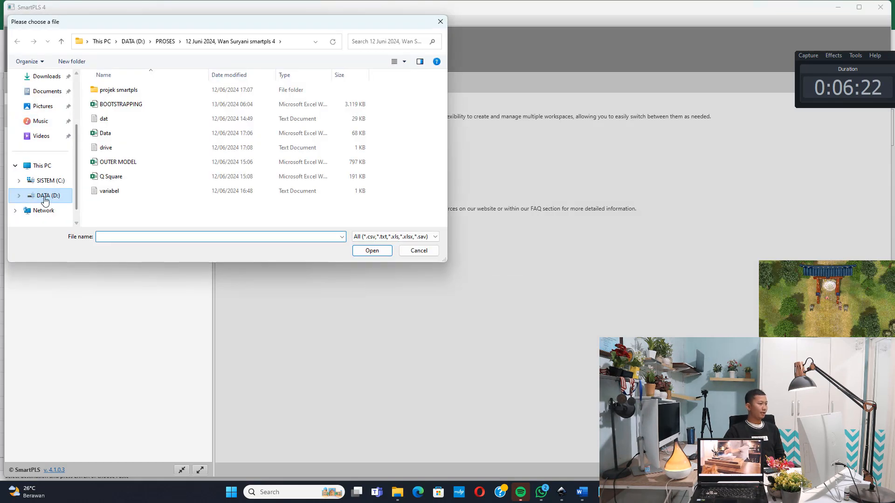
left_click(47, 197)
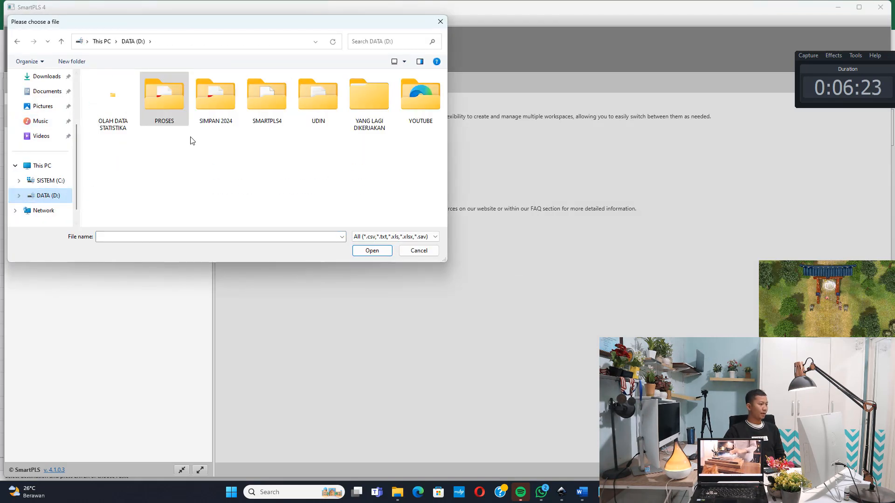
double_click(310, 108)
left_click(136, 91)
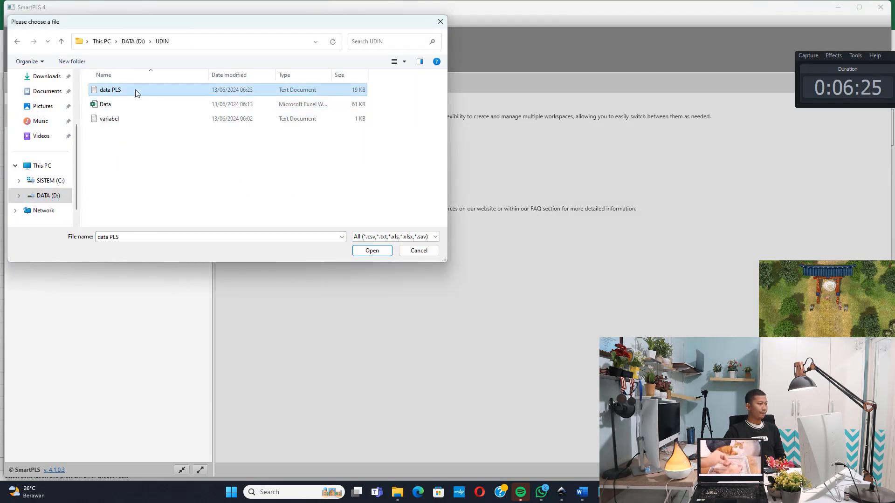
left_click(373, 251)
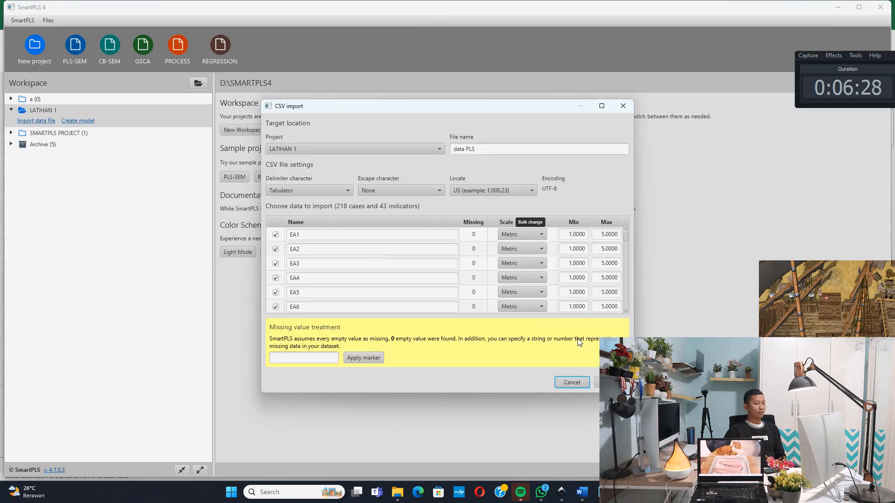
left_click(612, 383)
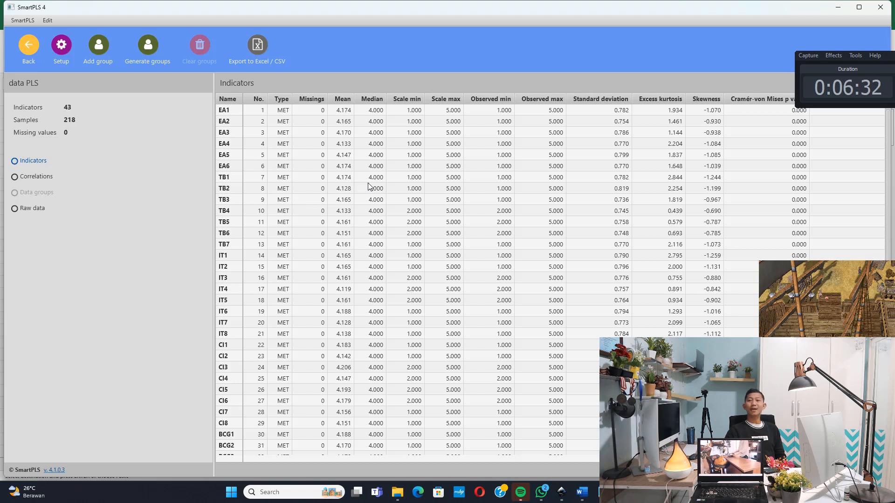
left_click(25, 49)
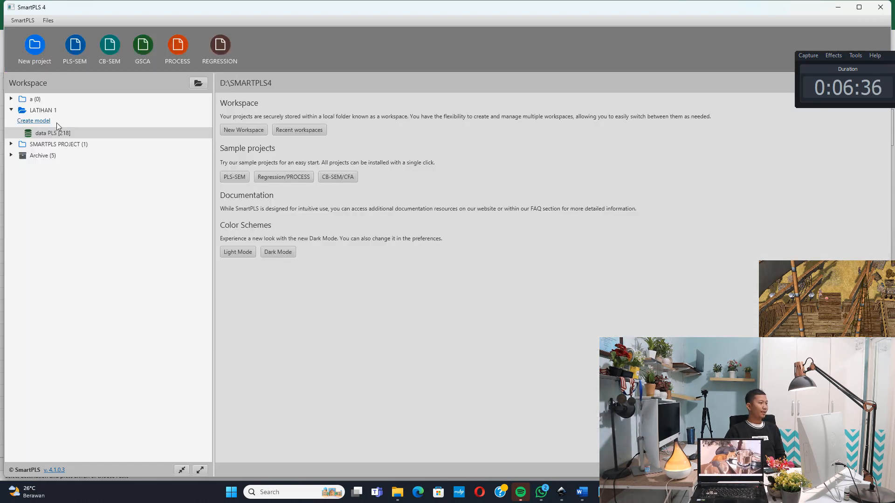
Create a PLS-SEM model named LATIHAN 1 in the LATIHAN 1 project
left_click(42, 120)
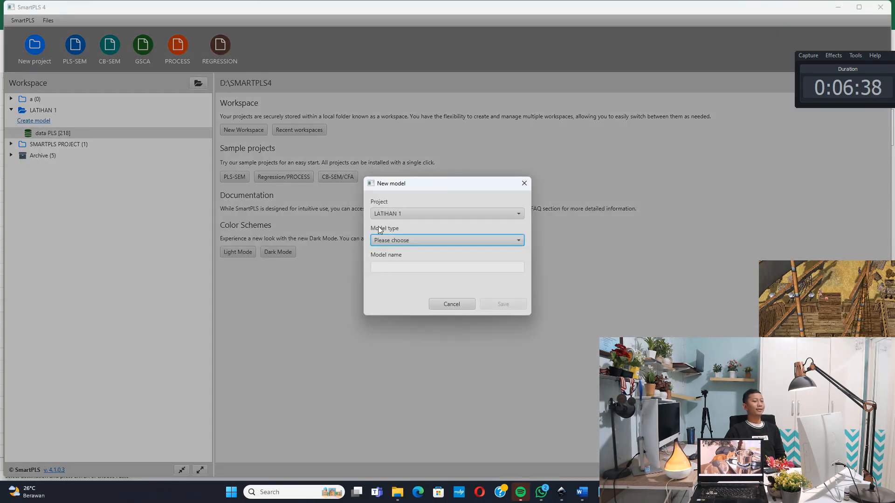
left_click(403, 239)
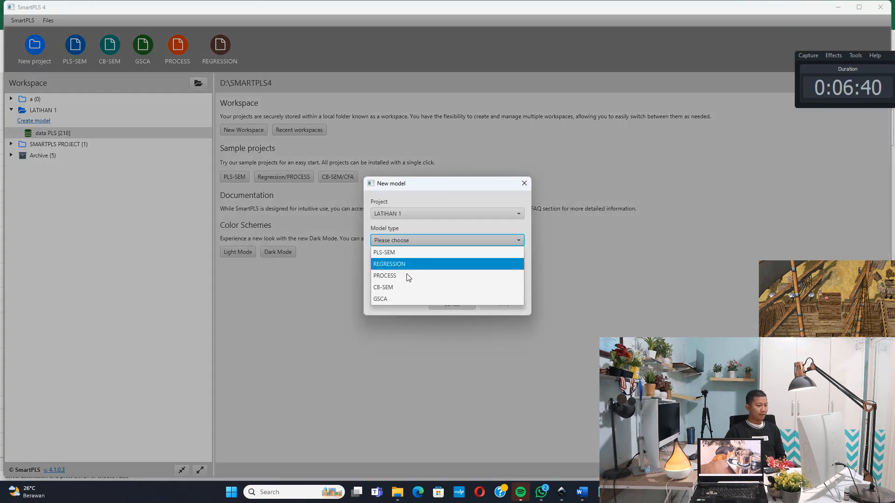
left_click(401, 252)
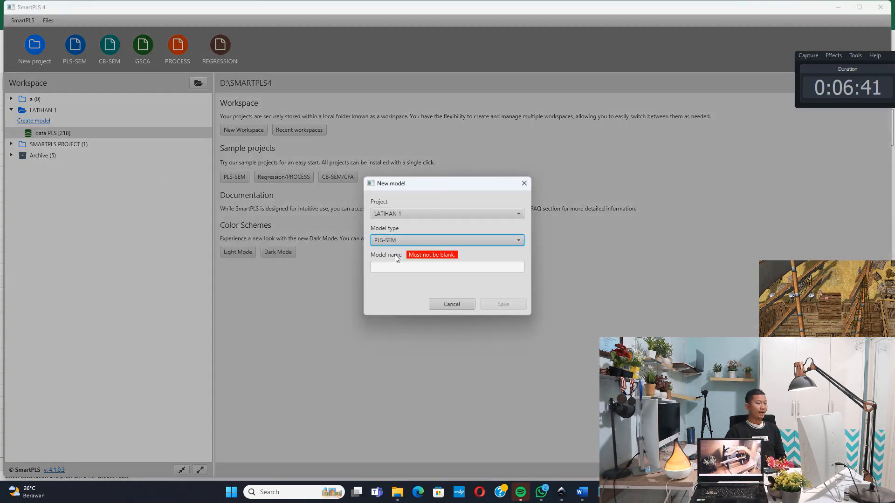
left_click(453, 268)
type("LA")
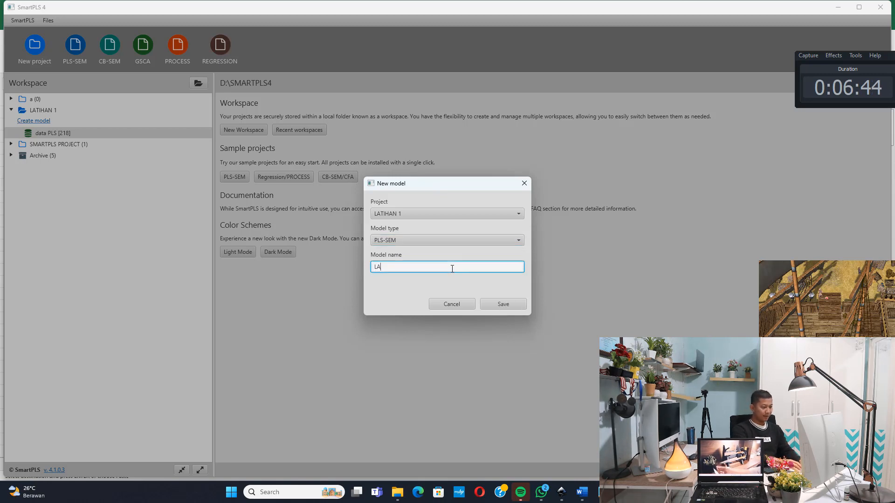
type("TIHAN 1")
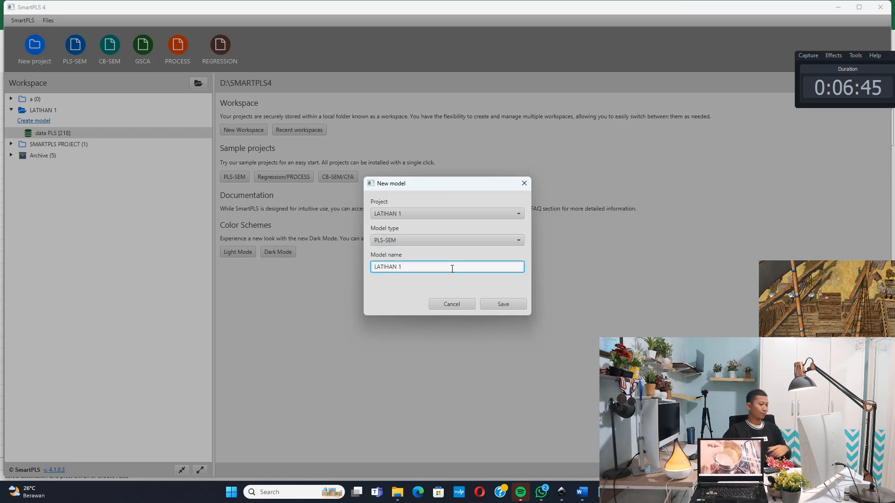
left_click(503, 304)
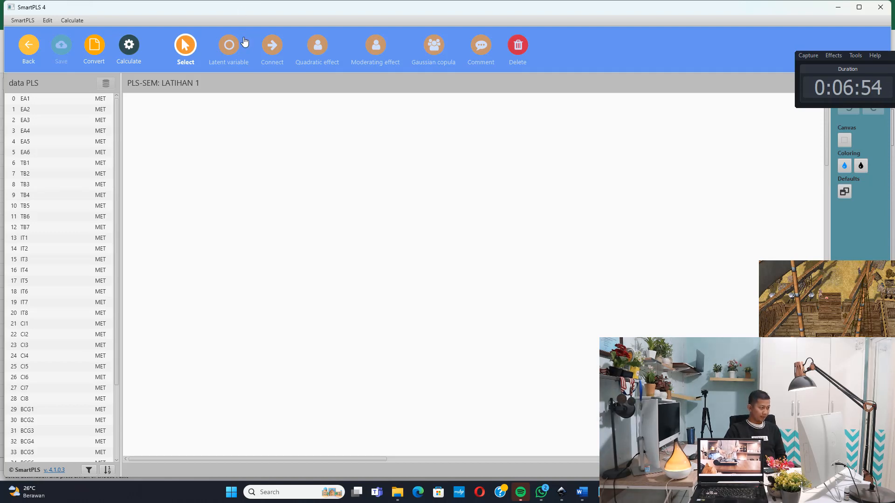
Add a latent variable to the empty canvas and name it Environmental Awareness, copying the name from variabel.txt
left_click(230, 47)
left_click(208, 132)
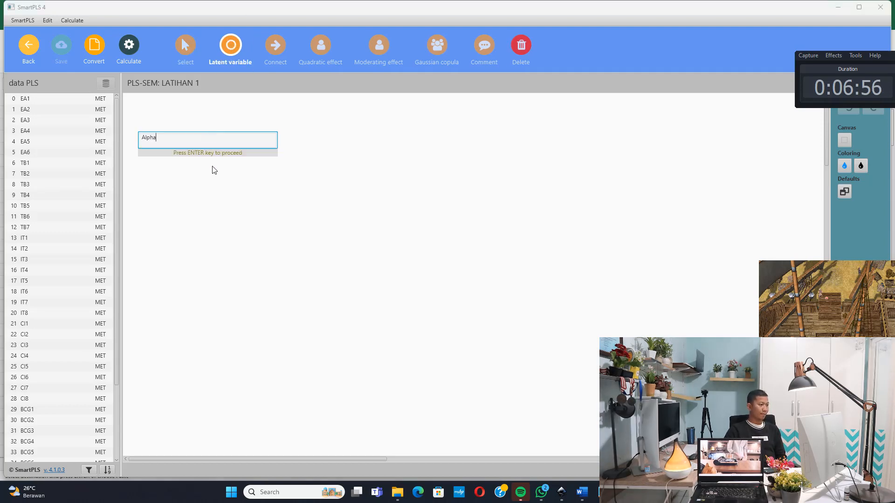
left_click(603, 492)
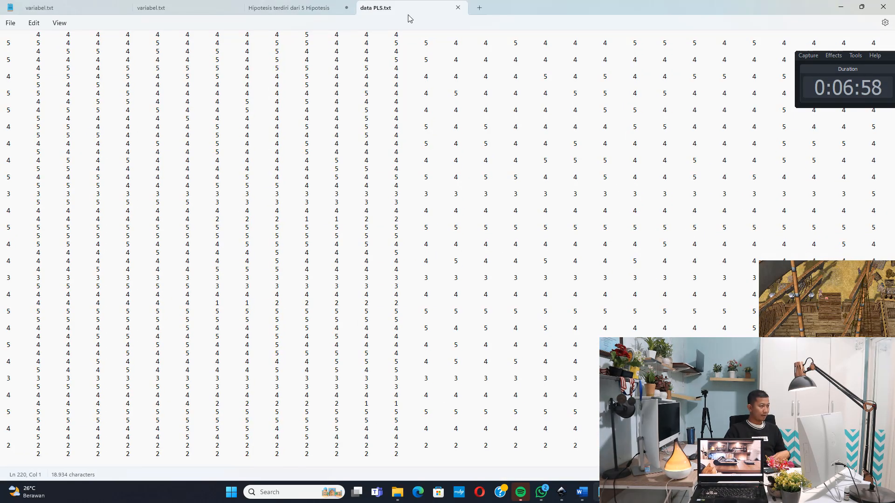
left_click(285, 7)
left_click(195, 4)
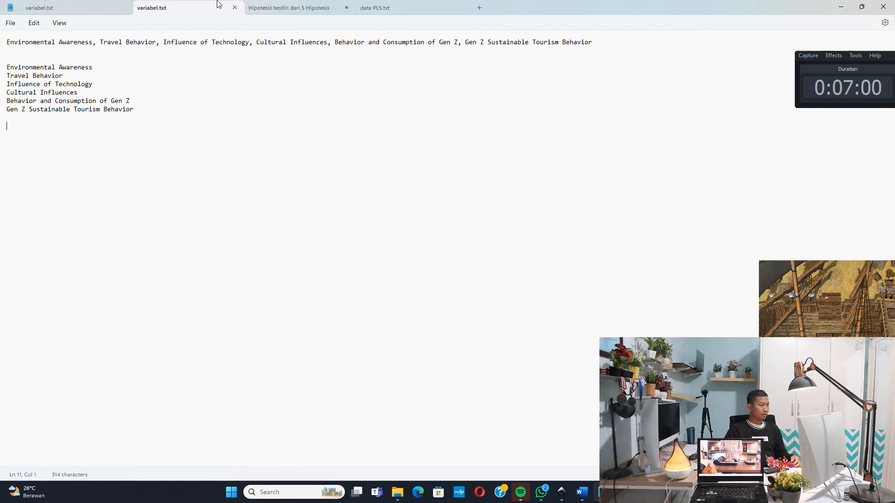
left_click_drag(108, 68, 6, 69)
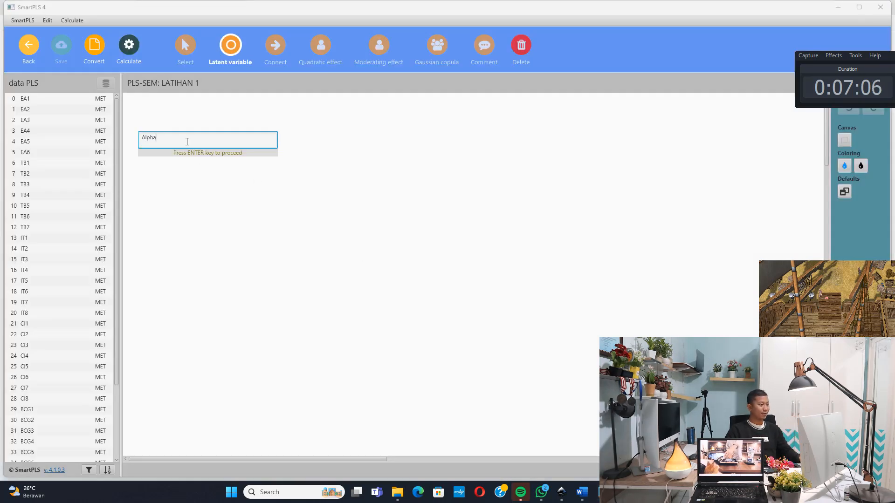
type("Environmental Awareness")
key("Return")
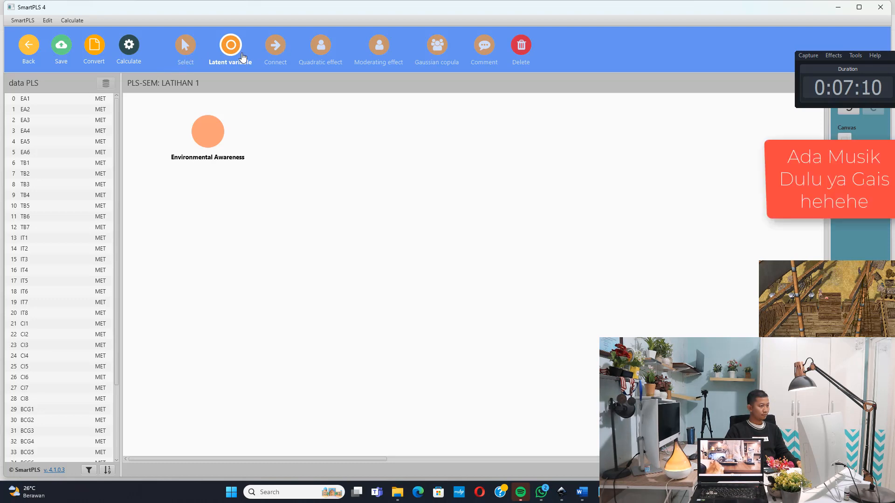
Add a latent variable below Environmental Awareness and name it Travel Behavior, copying the name from variabel.txt
left_click(198, 211)
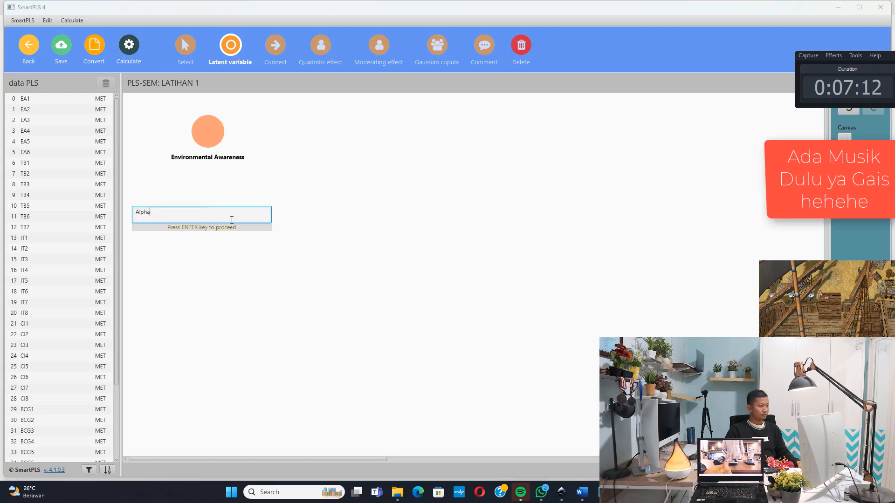
left_click(598, 487)
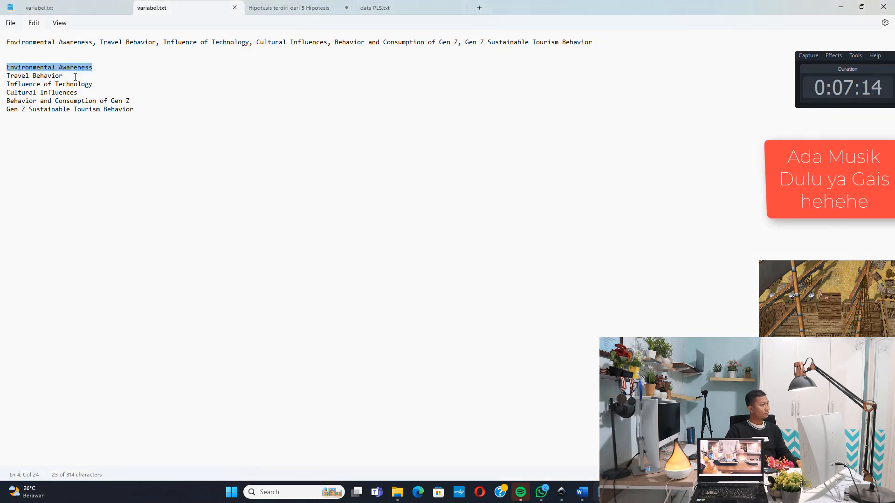
triple_click(4, 77)
key("ctrl+c")
left_click(840, 7)
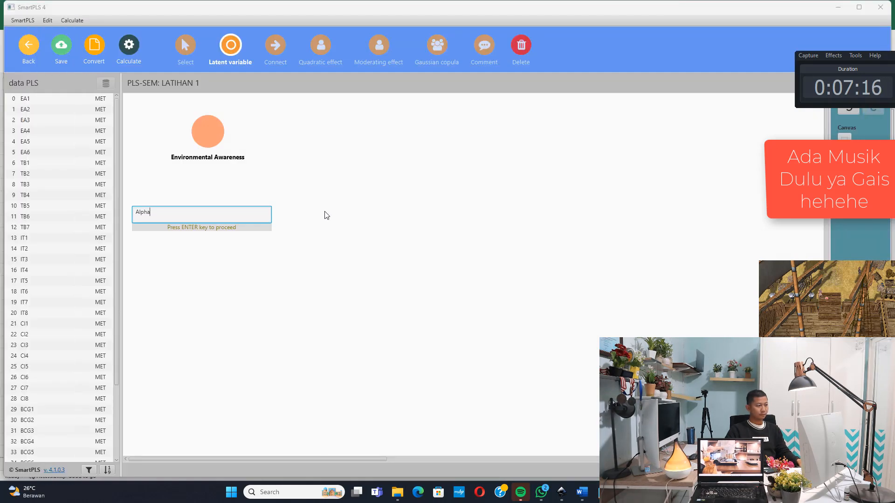
double_click(233, 218)
key("ctrl+v")
key("Return")
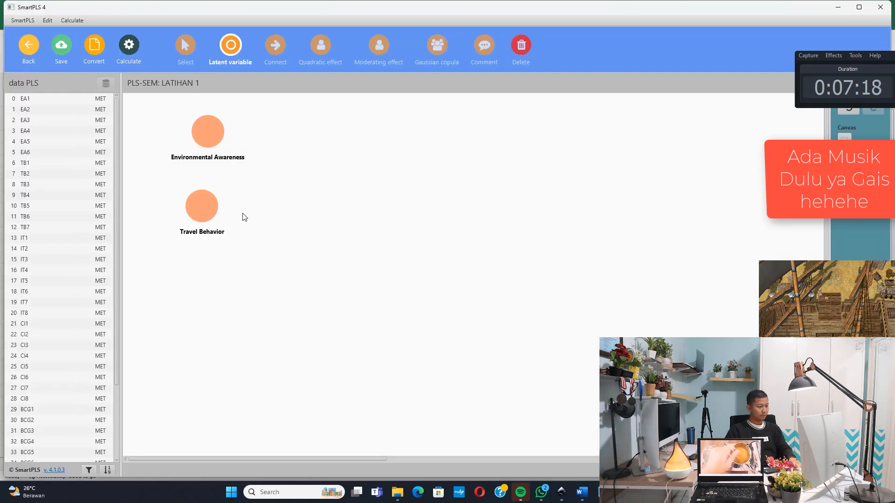
Add a latent variable below Travel Behavior and name it Influence of Technology, copying the name from variabel.txt
left_click(212, 294)
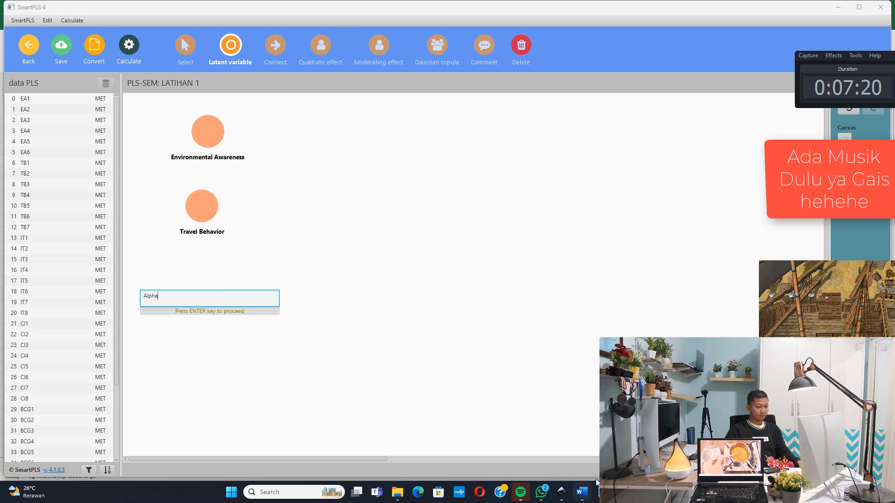
mouse_move(582, 492)
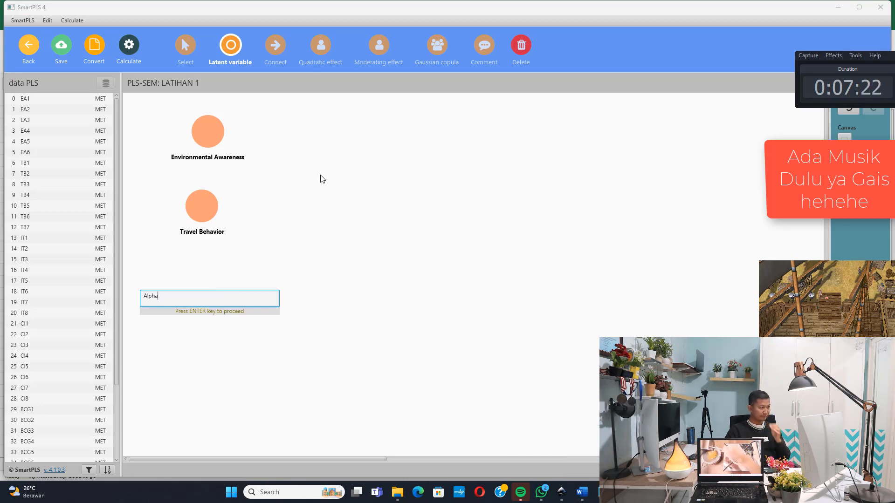
left_click(602, 493)
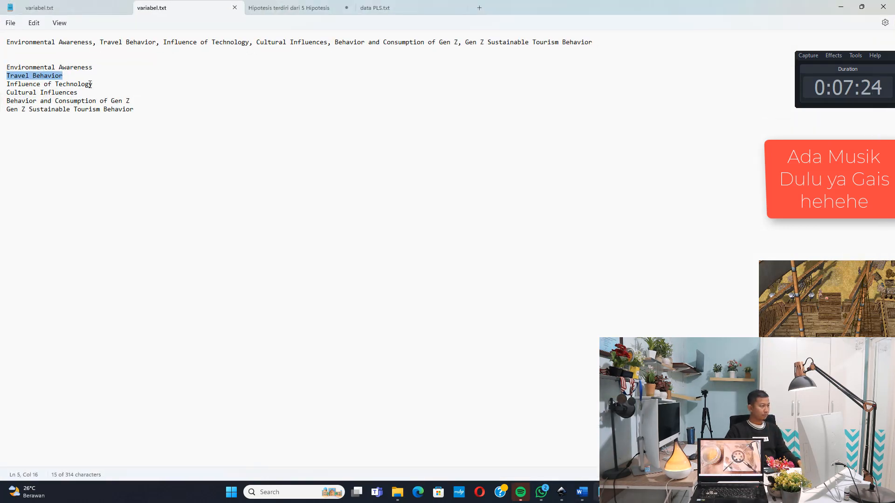
left_click_drag(93, 84, 7, 84)
key("ctrl+c")
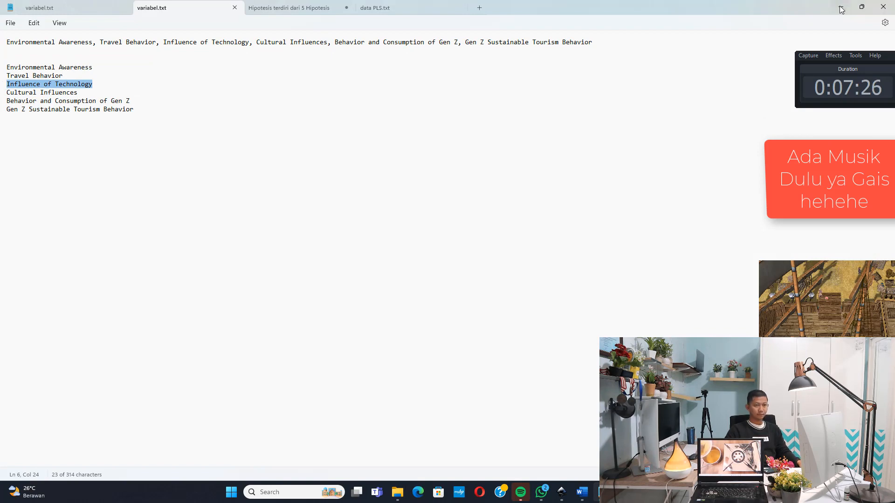
key("alt+Tab")
double_click(214, 293)
key("ctrl+v")
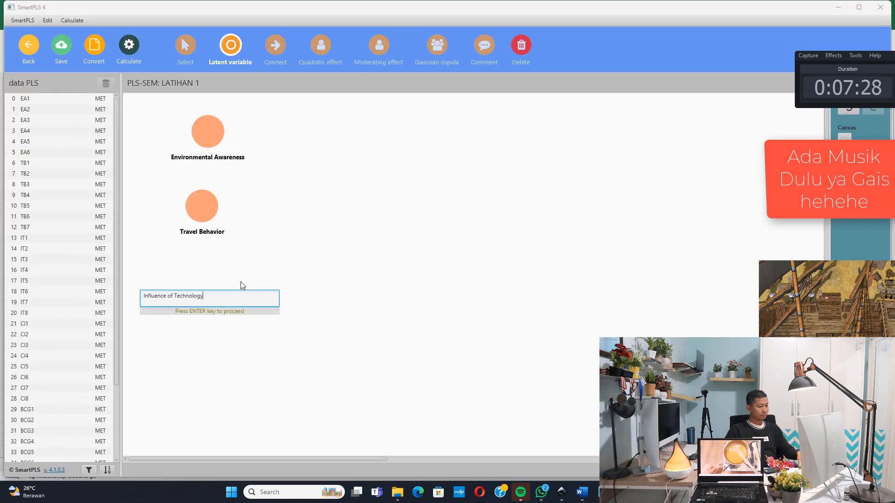
key("Return")
Add a latent variable below Influence of Technology and name it Cultural Influences, copying the name from variabel.txt
left_click(201, 383)
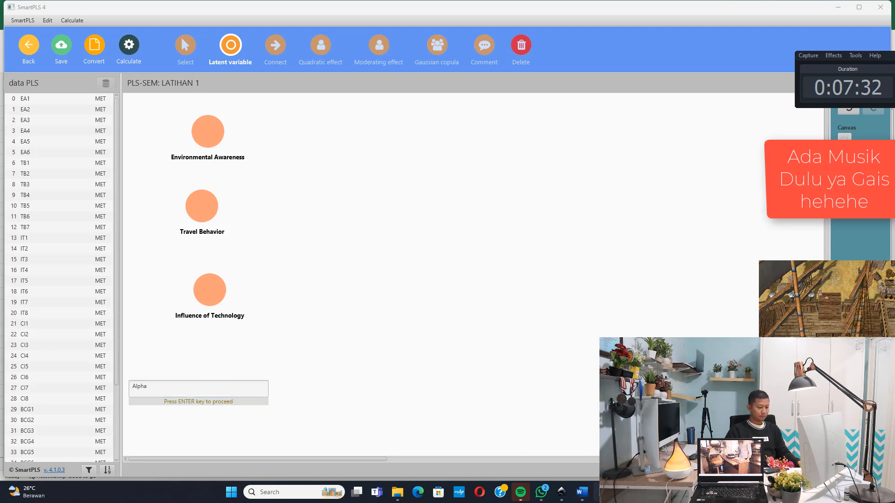
left_click(601, 493)
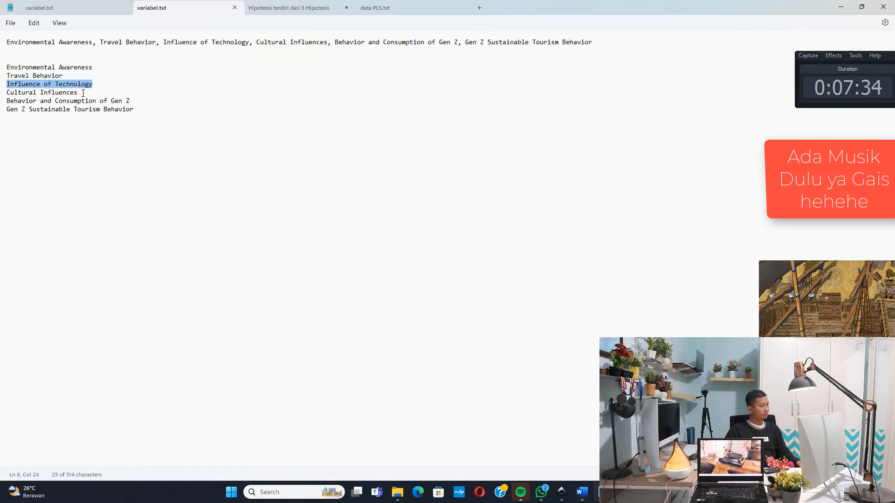
left_click_drag(78, 92, 7, 96)
key("ctrl+c")
left_click(835, 9)
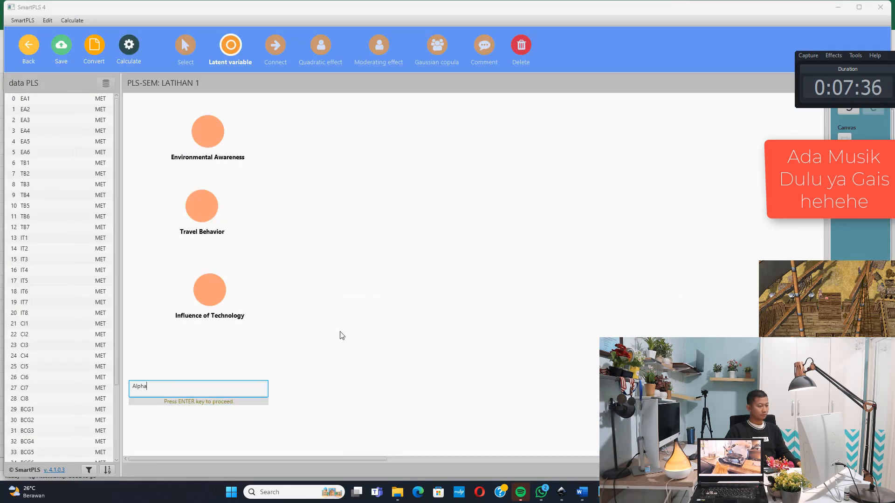
key("ctrl+a")
key("ctrl+v")
key("Return")
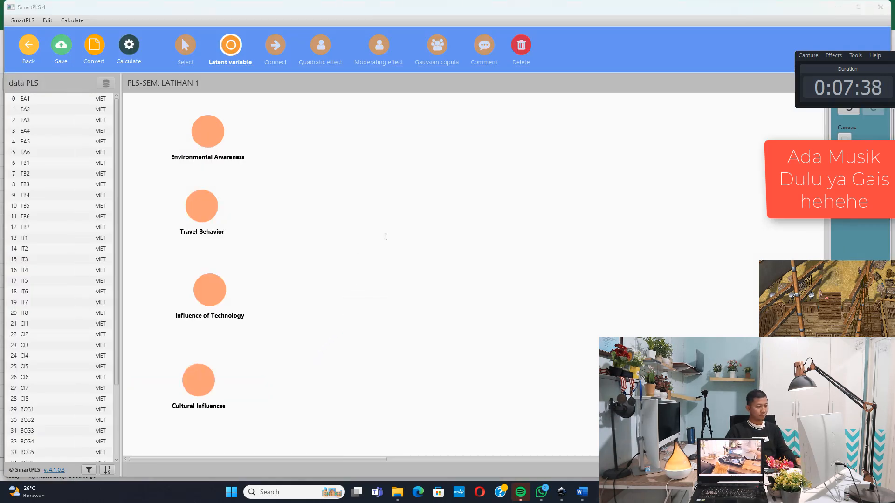
Add a latent variable to the right of the four existing ones, named Behavior and Consumption of Gen Z as in variabel.txt
left_click(379, 232)
key("alt+Tab")
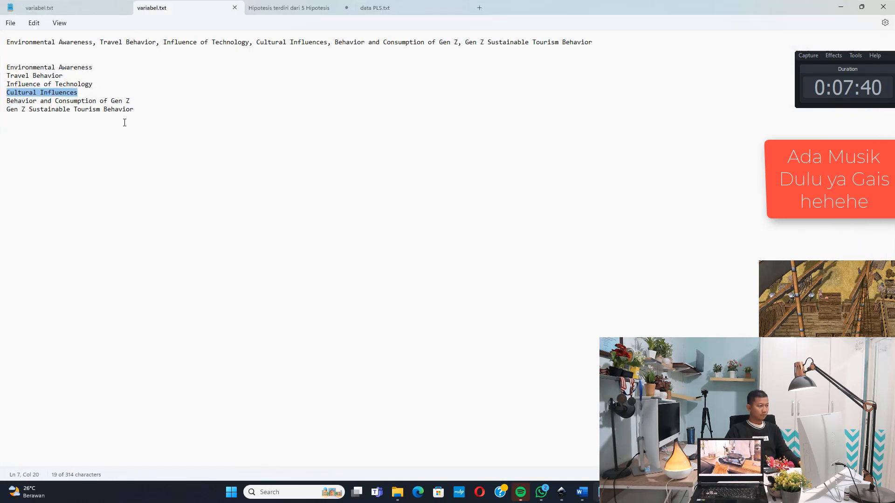
left_click_drag(134, 101, 5, 101)
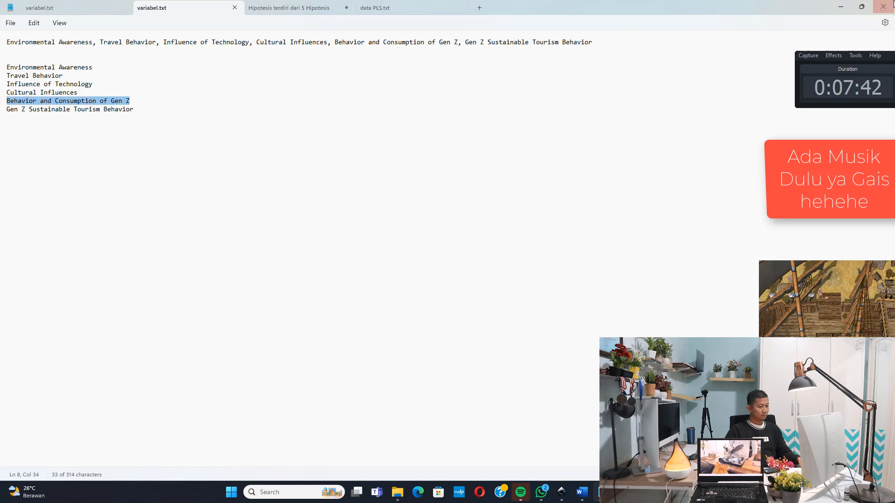
key("ctrl+c")
key("alt+Tab")
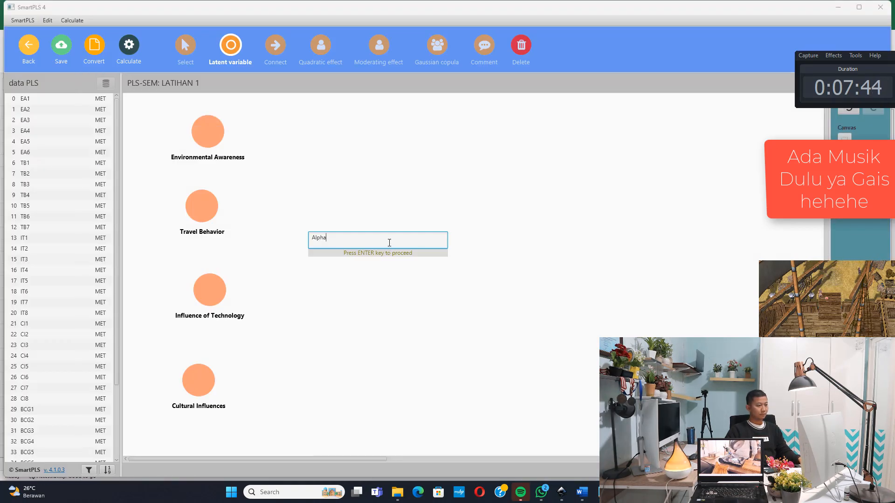
key("ctrl+v")
key("Return")
Add a latent variable right of Behavior and Consumption of Gen Z, named Gen Z Sustainable Tourism Behavior as in variabel.txt
left_click(592, 242)
type("Alpha")
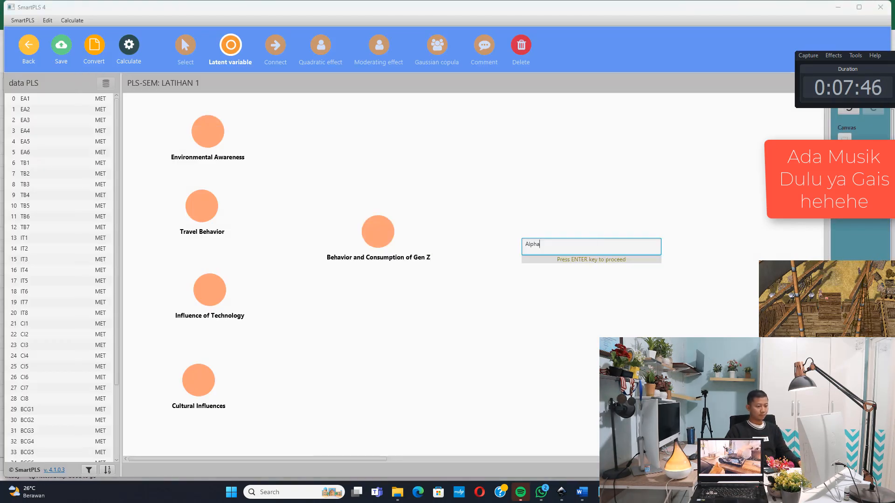
left_click(602, 492)
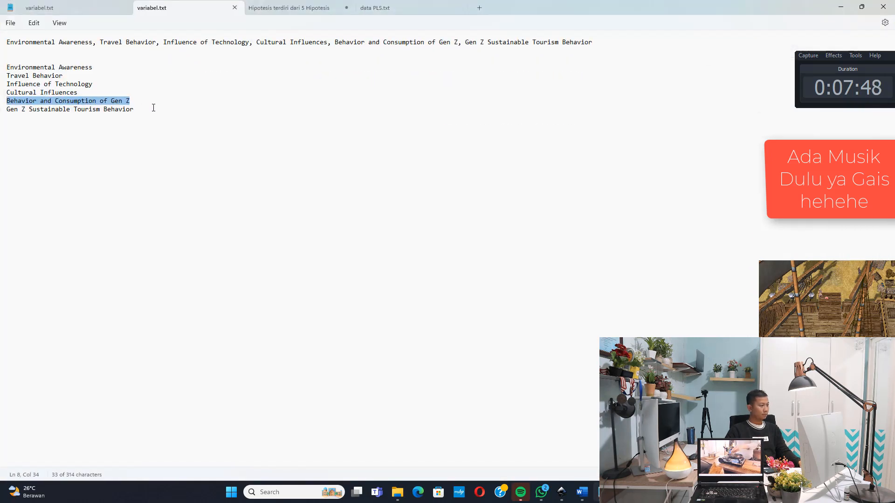
left_click_drag(152, 109, 1, 113)
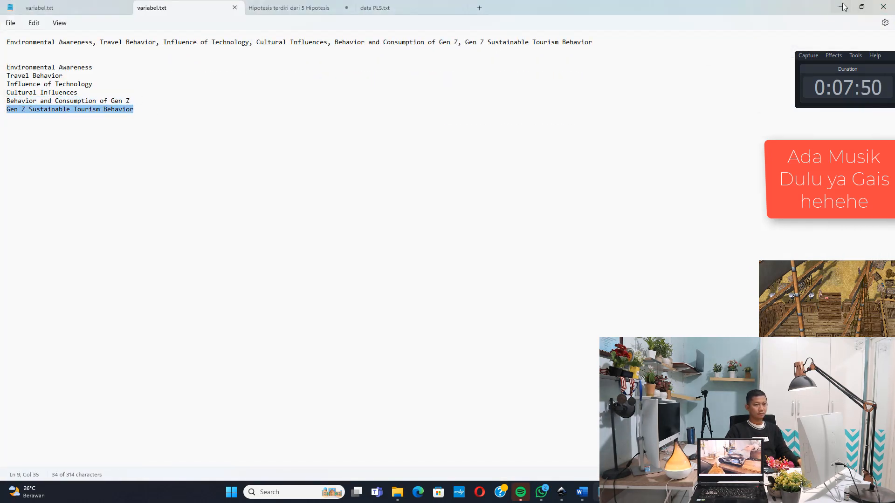
key("alt+Tab")
key("ctrl+a")
key("ctrl+v")
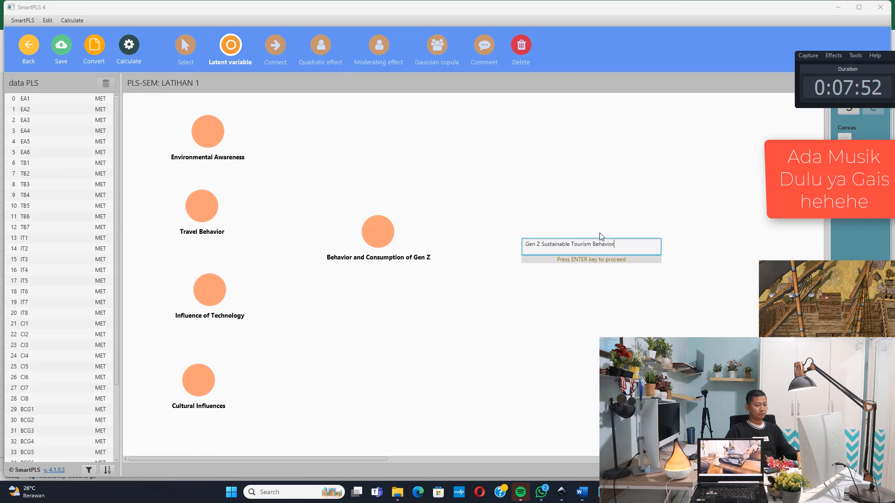
key("Return")
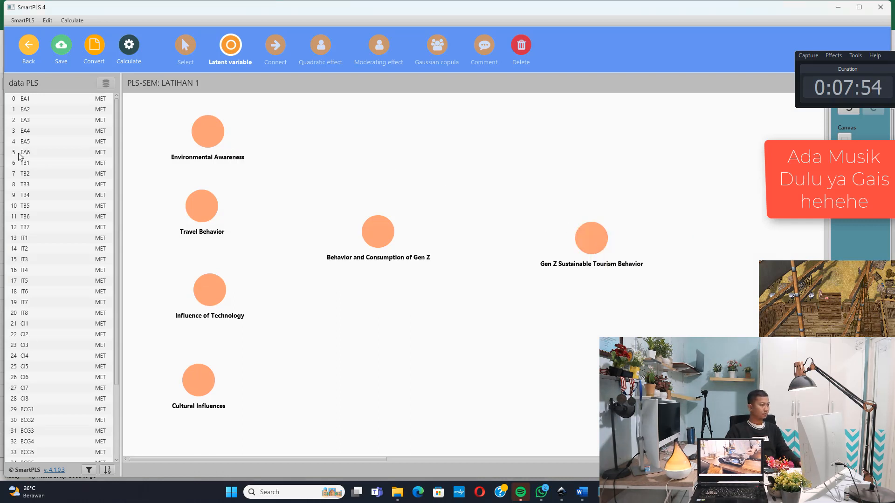
Switch to selection mode and assign the indicators EA1 to EA6 to the Environmental Awareness latent variable
left_click(51, 100)
key("shift+Down")
key("shift+Down")
key("shift+Down")
key("shift+Down")
key("shift+Down")
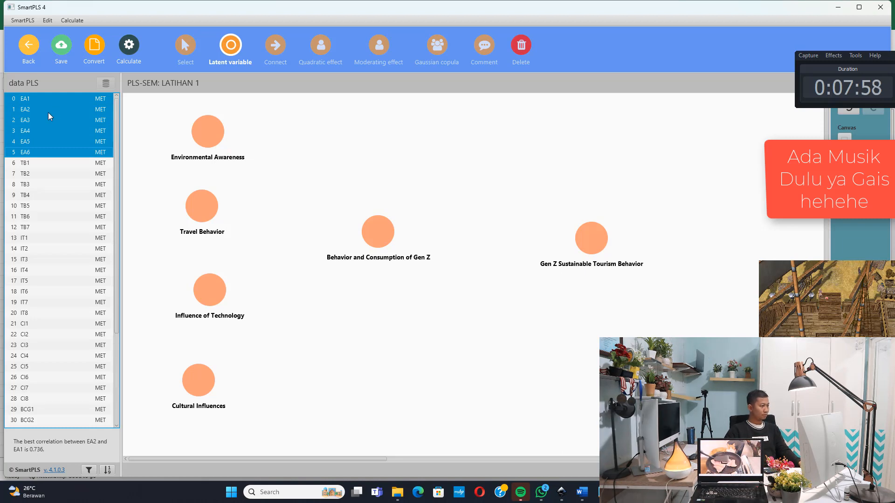
left_click(192, 68)
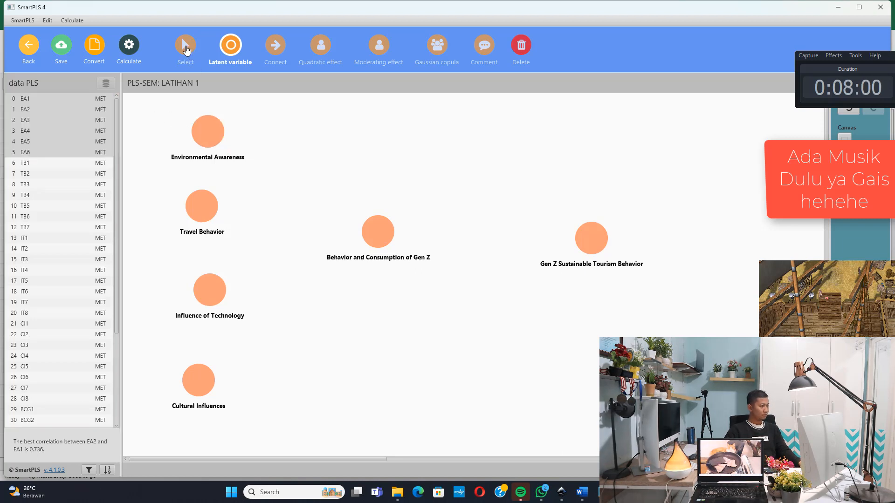
left_click(32, 100)
key("shift+Down")
key("shift+Down")
key("shift+Down")
key("shift+Down")
key("shift+Down")
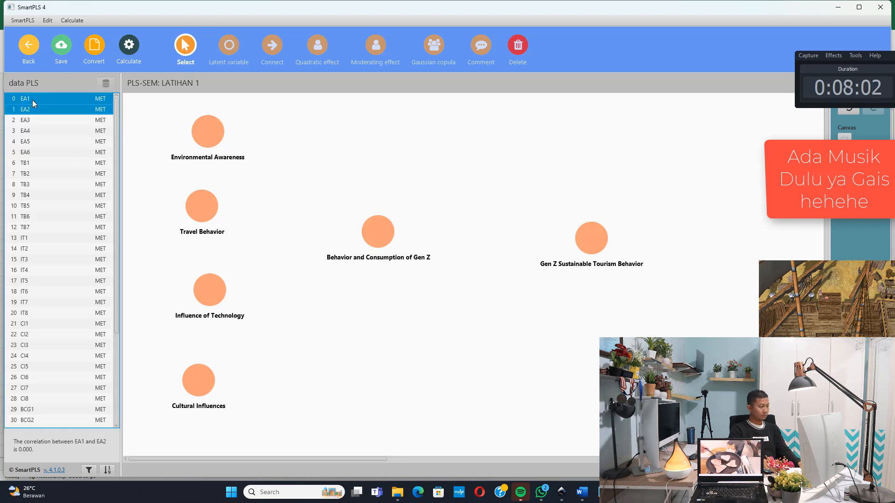
left_click_drag(29, 125, 208, 130)
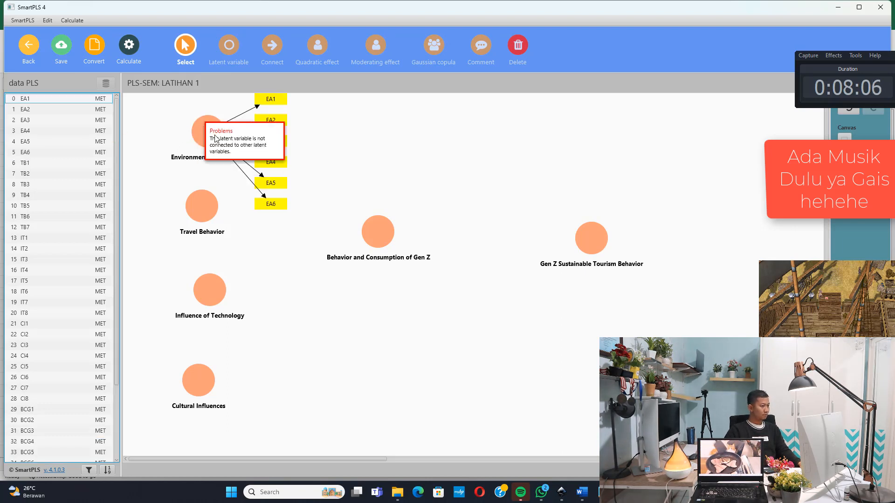
Assign the indicators TB1 to TB7 to the Travel Behavior latent variable
left_click(30, 163)
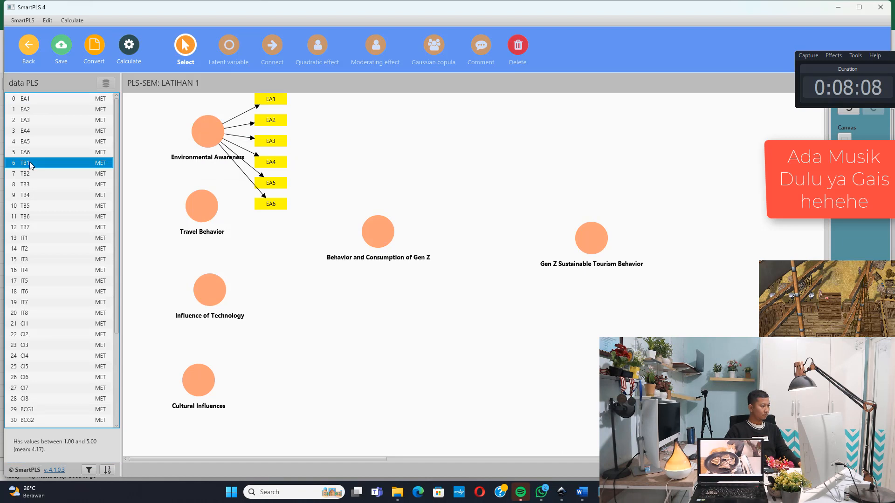
key("shift+Down")
key("shift+Down")
key("shift+Down")
key("shift+Down")
key("shift+Down")
key("shift+Down")
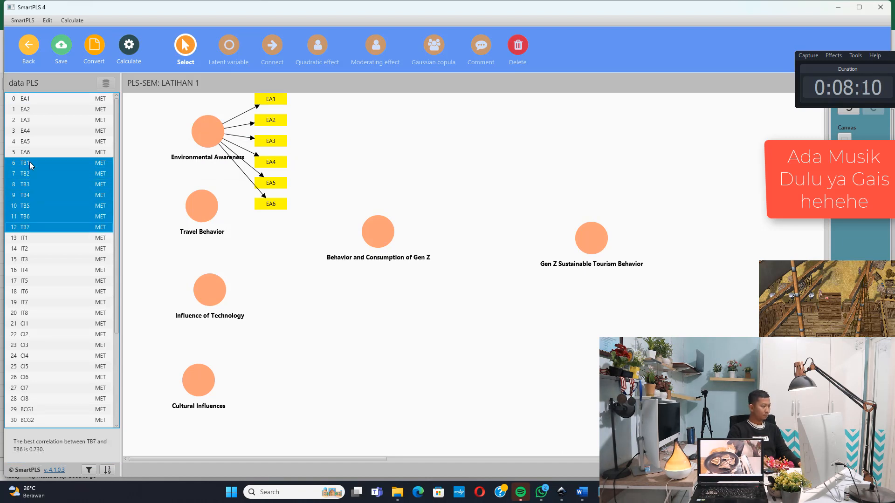
left_click_drag(29, 162, 206, 207)
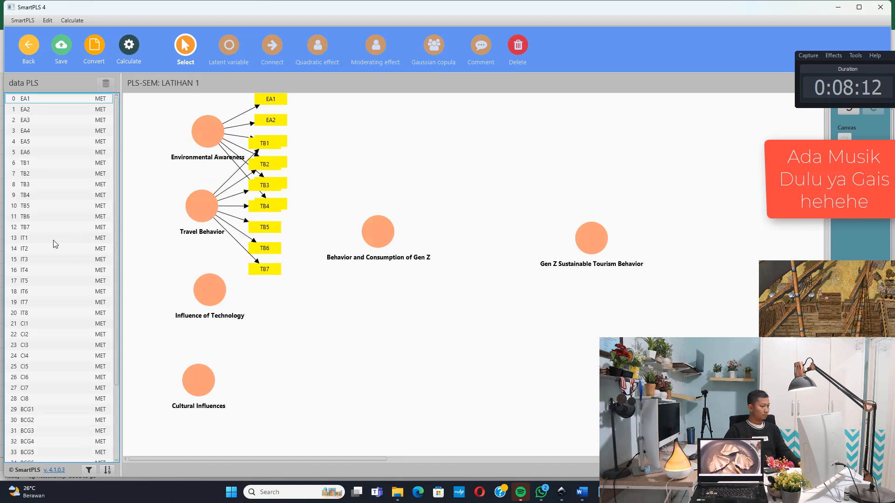
Assign the indicators IT1 to IT8 to the Influence of Technology latent variable
left_click(38, 237)
key("shift+Down")
key("shift+Down")
key("shift+Down")
key("shift+Down")
key("shift+Down")
key("shift+Down")
key("shift+Down")
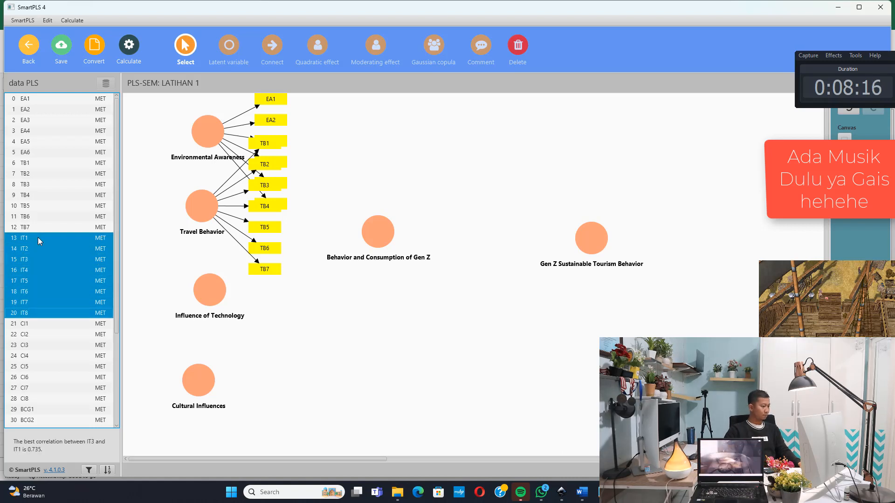
left_click_drag(32, 253, 203, 284)
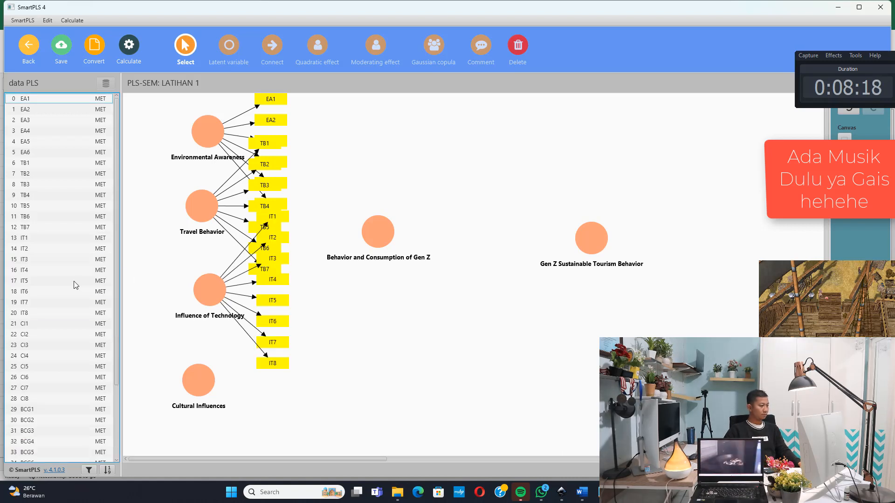
Assign the indicators CI1 to CI8 to the Cultural Influences latent variable
scroll(72, 286, "down", 1)
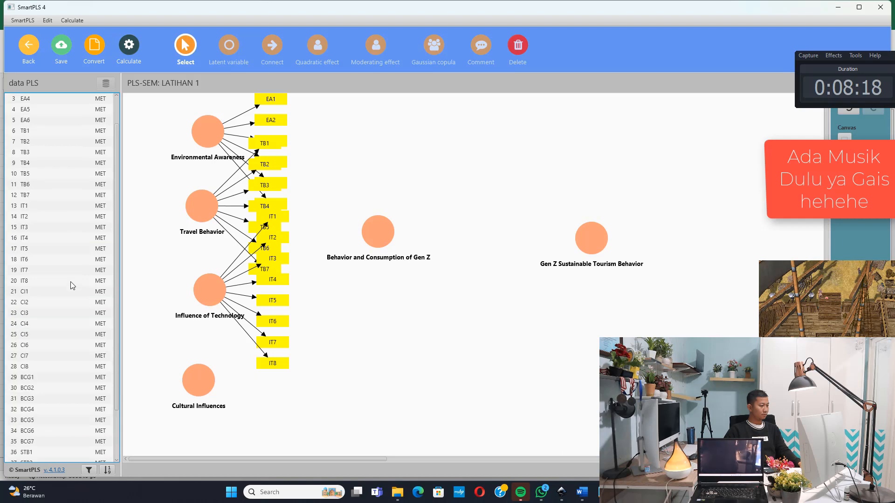
left_click(34, 293)
key("shift+Down")
key("shift+Down")
key("shift+Down")
key("shift+Down")
key("shift+Down")
key("shift+Down")
key("shift+Down")
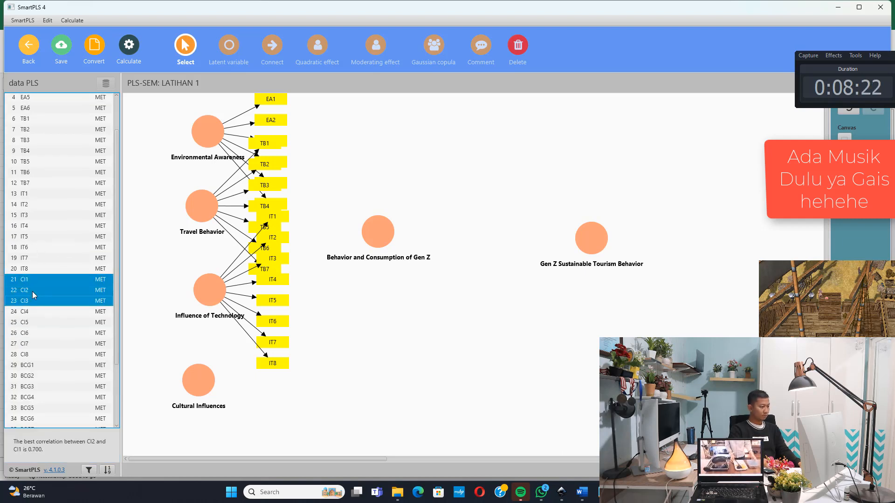
left_click_drag(32, 291, 61, 309)
left_click_drag(187, 371, 187, 371)
Assign the indicators BCG1 to BCG7 to the Behavior and Consumption of Gen Z latent variable
scroll(66, 312, "down", 2)
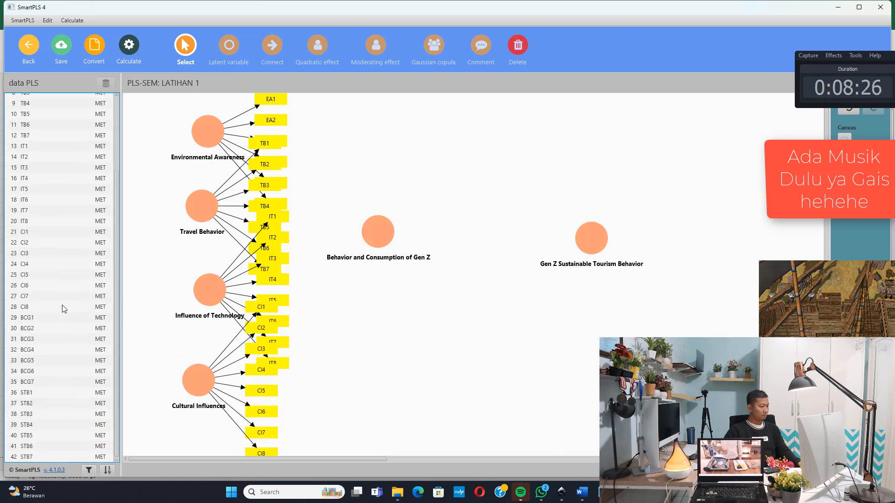
left_click(39, 321)
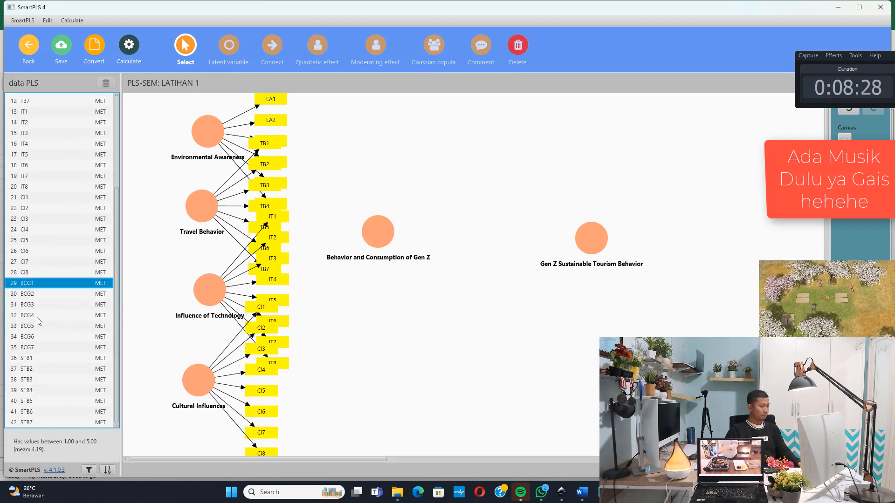
key("shift+Down")
key("shift+Down")
key("shift+Down")
key("shift+Down")
key("shift+Down")
key("shift+Down")
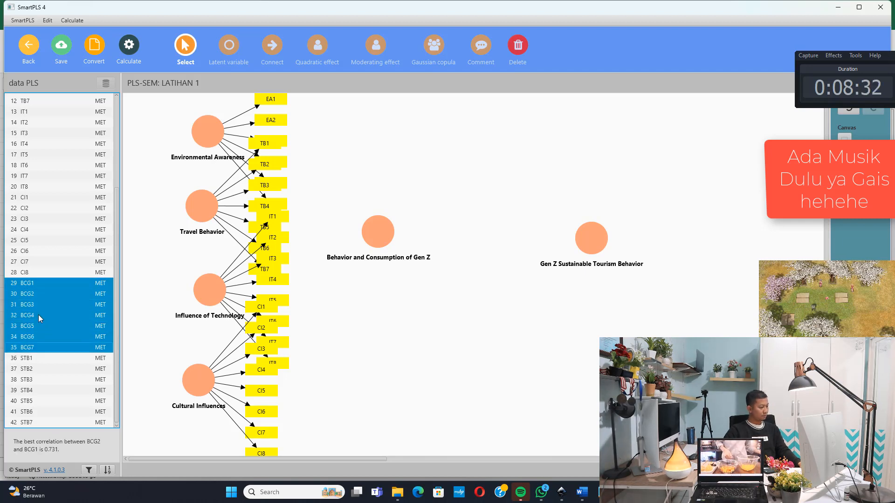
left_click_drag(38, 314, 371, 237)
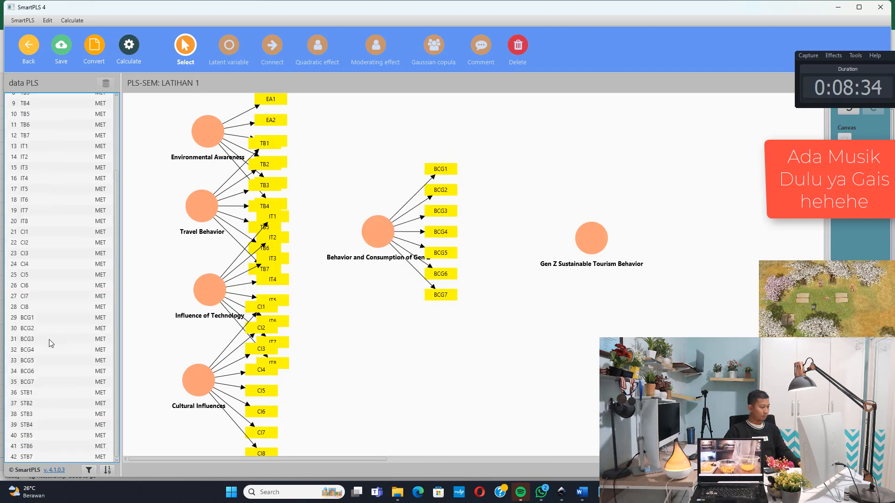
Assign the indicators STB1 to STB7 to the Gen Z Sustainable Tourism Behavior latent variable
left_click(42, 392)
key("shift+Down")
key("shift+Down")
key("shift+Down")
key("shift+Down")
key("shift+Down")
key("shift+Down")
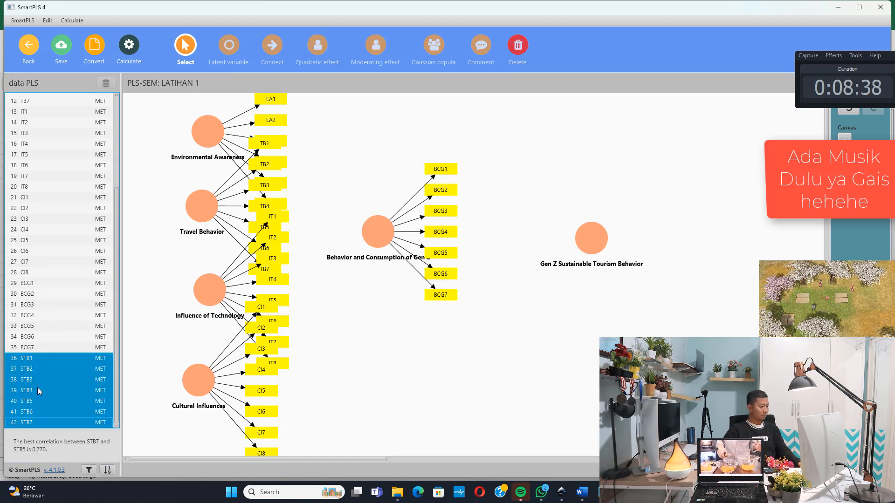
left_click_drag(55, 382, 582, 244)
Shift both Gen Z latent variables further right and place BCG1, BCG2, BCG6 and BCG7 on the left of their variable
left_click_drag(381, 227, 425, 235)
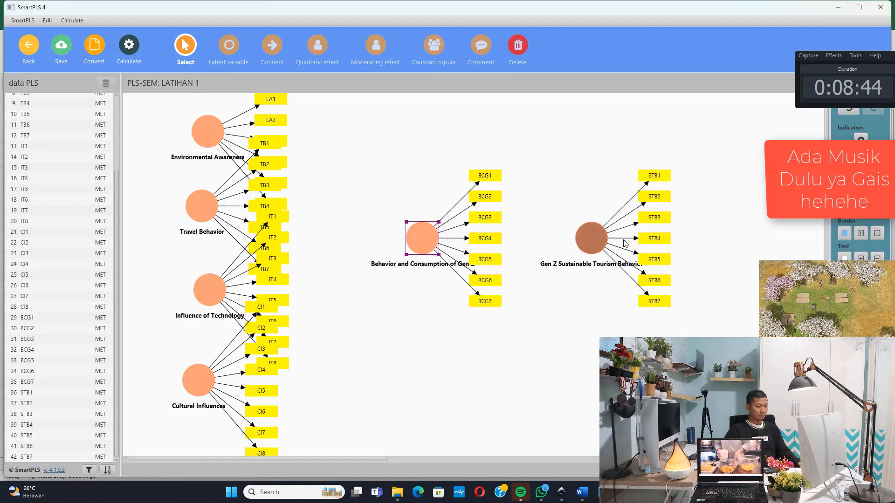
left_click_drag(587, 241, 634, 241)
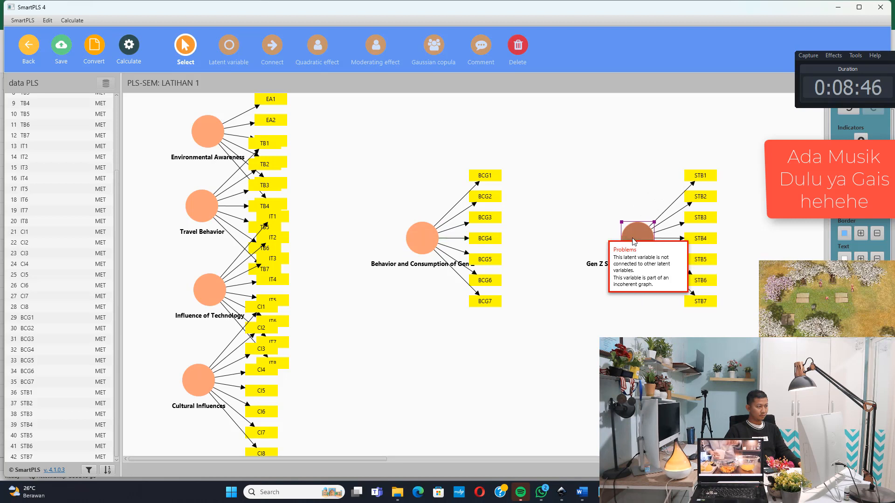
left_click_drag(426, 145, 370, 242)
left_click_drag(509, 331, 368, 262)
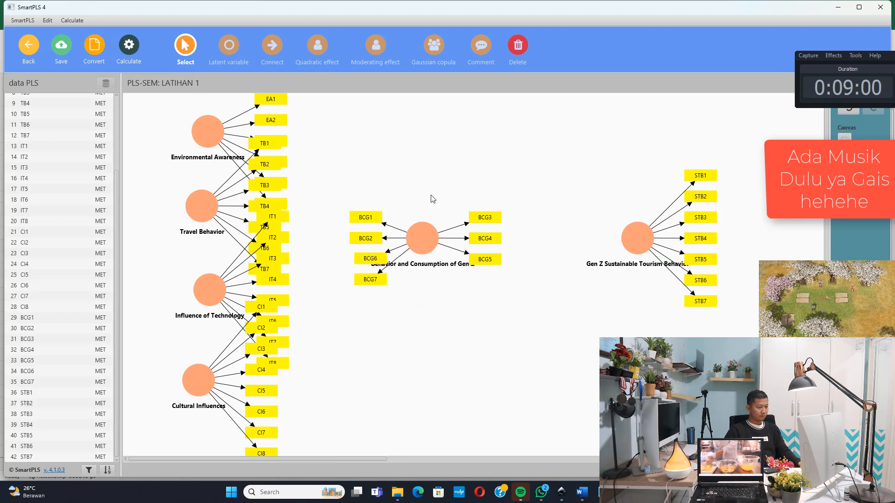
left_click_drag(421, 240, 469, 206)
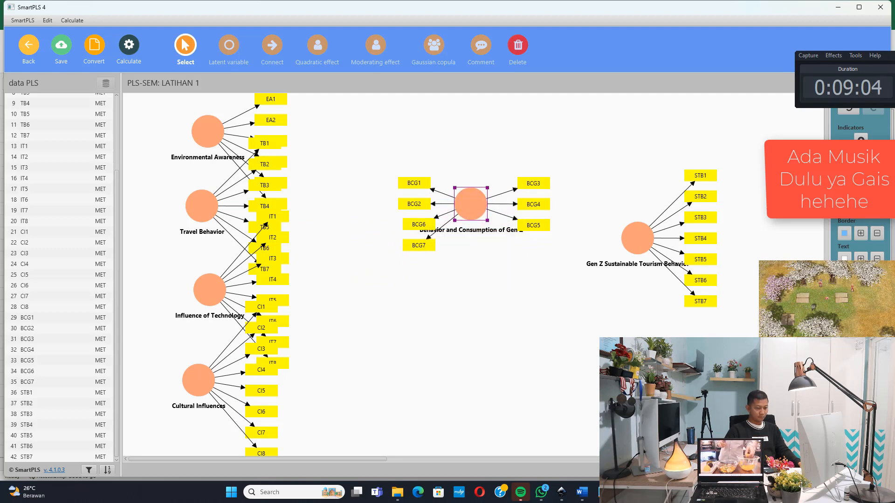
Place CI1, CI2, CI3 and CI8 on the left of Cultural Influences and position the variable at the bottom of the left column
scroll(443, 275, "down", 4)
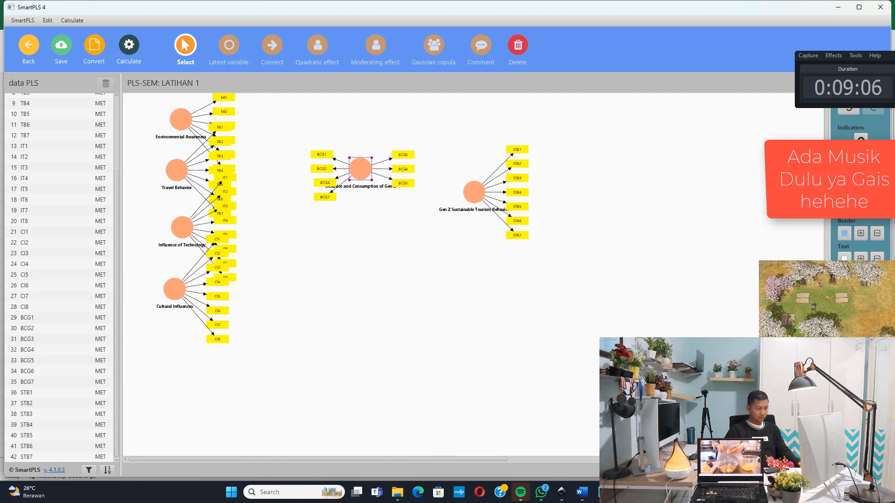
scroll(443, 275, "up", 2)
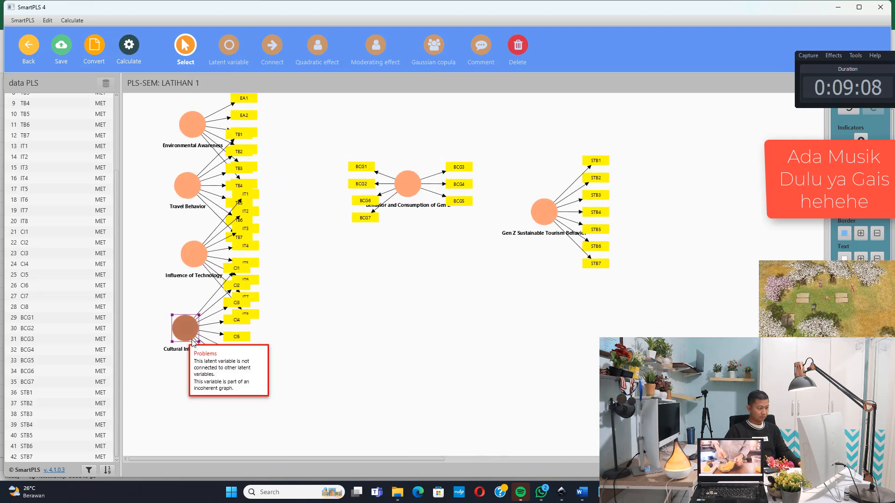
left_click_drag(184, 328, 373, 363)
left_click_drag(392, 287, 325, 376)
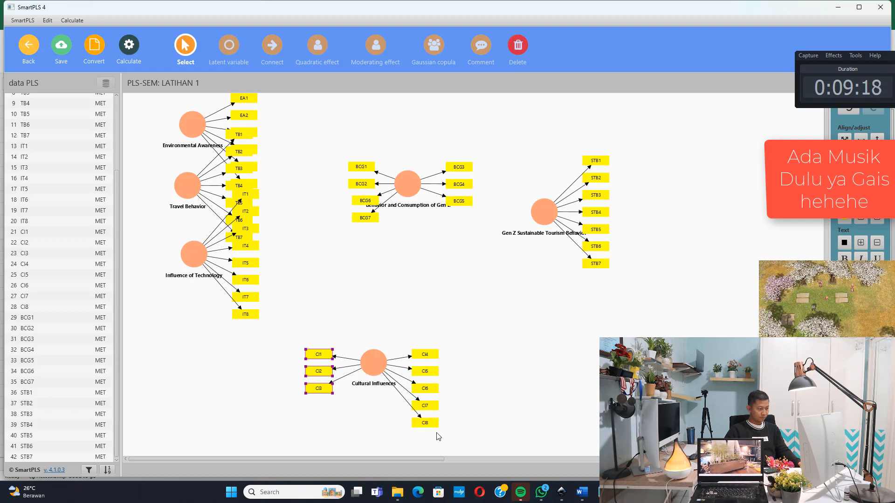
left_click_drag(436, 434, 320, 411)
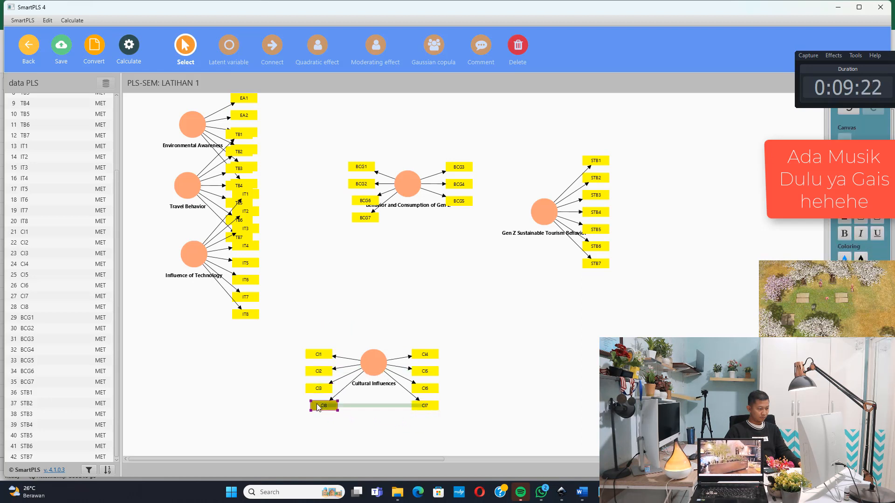
left_click(364, 320)
left_click_drag(373, 370, 223, 388)
Place IT1, IT2, IT3, IT7 and IT8 on the left of Influence of Technology and position the variable directly above Cultural Influences
left_click_drag(240, 275, 469, 367)
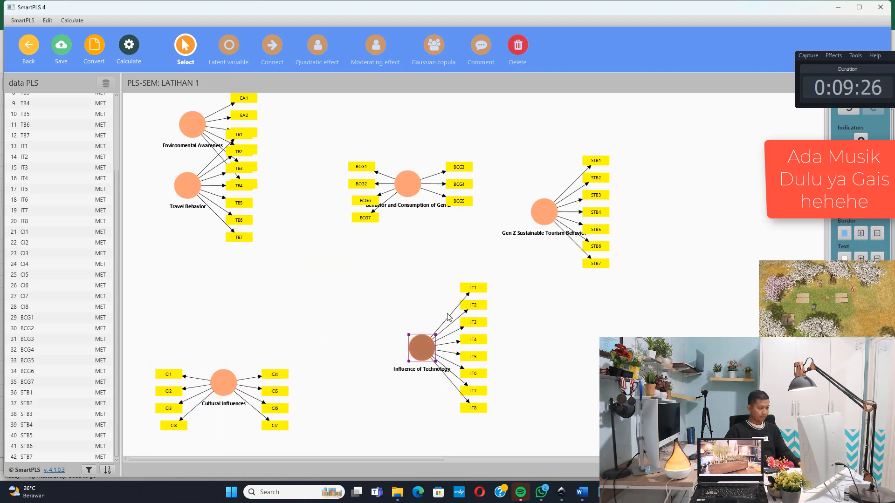
left_click_drag(443, 267, 496, 332)
left_click_drag(474, 304, 363, 356)
left_click_drag(494, 423, 366, 391)
left_click_drag(420, 348, 223, 305)
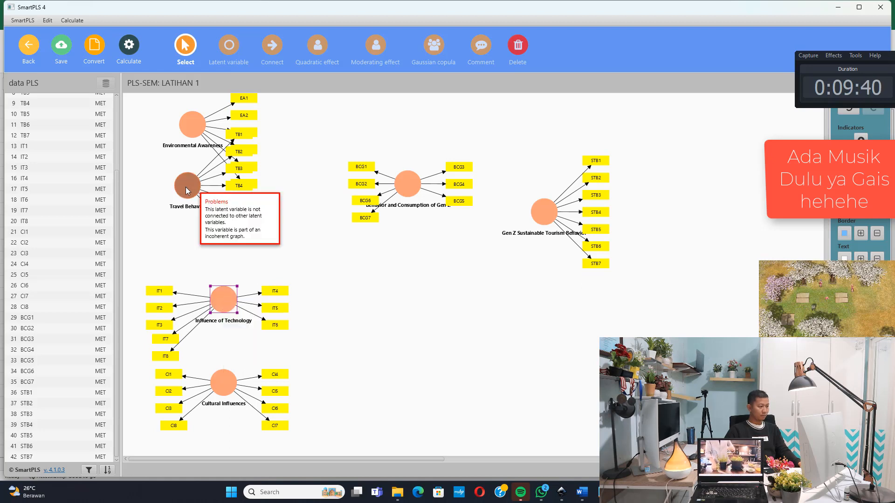
Place TB1, TB2, TB6 and TB7 on the left of Travel Behavior and position the variable directly above Influence of Technology
left_click_drag(190, 193, 413, 343)
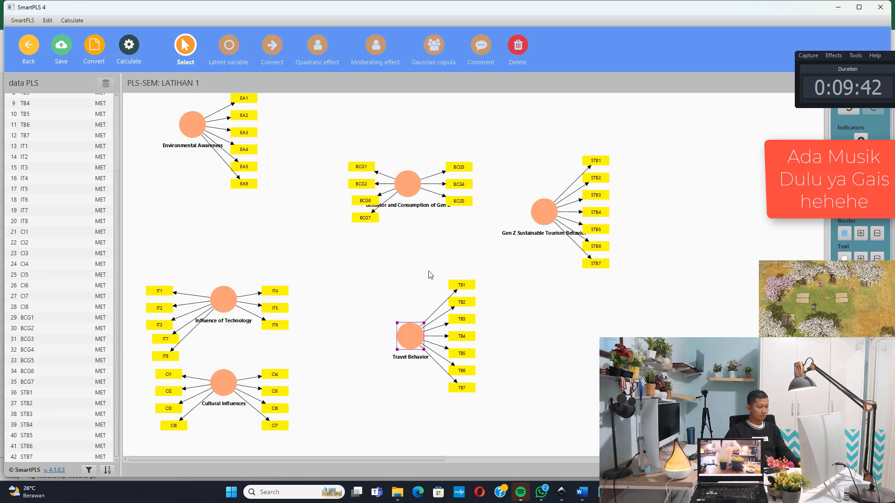
left_click_drag(426, 266, 367, 340)
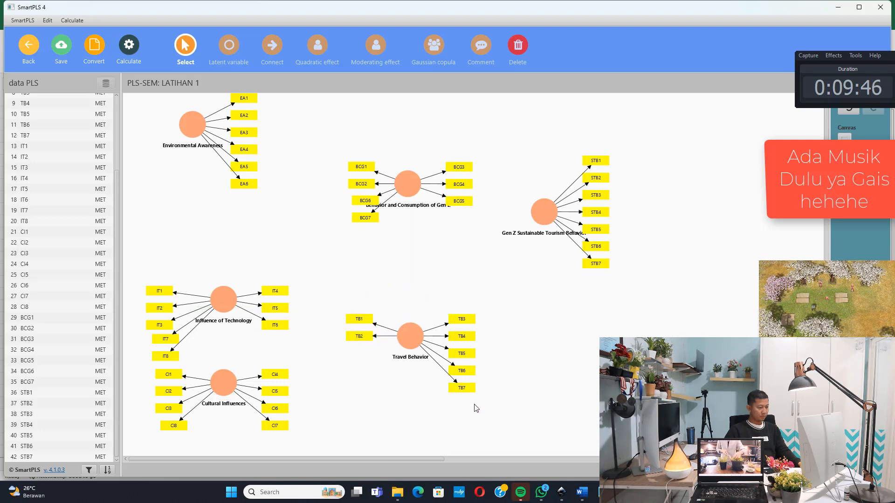
left_click_drag(476, 406, 374, 363)
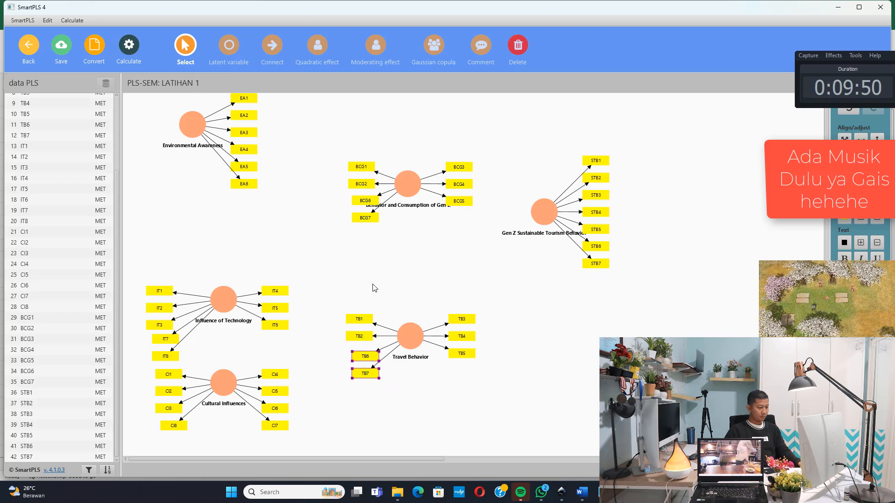
left_click_drag(409, 334, 226, 237)
Align the Environmental Awareness indicators to the left and line the variable up above Travel Behavior
left_click_drag(198, 132, 224, 137)
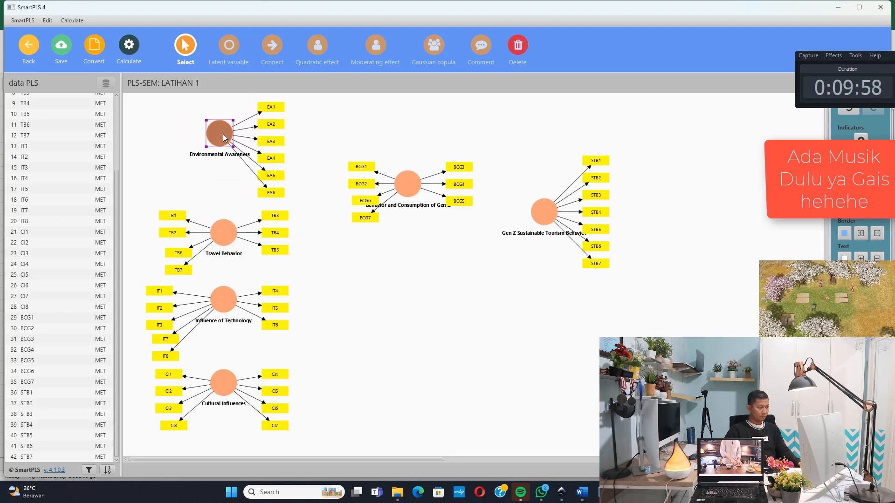
right_click(223, 136)
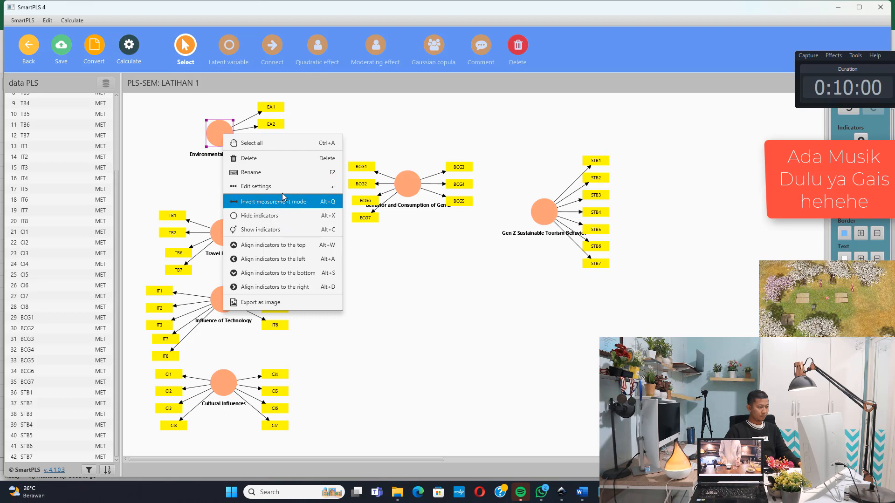
left_click(304, 265)
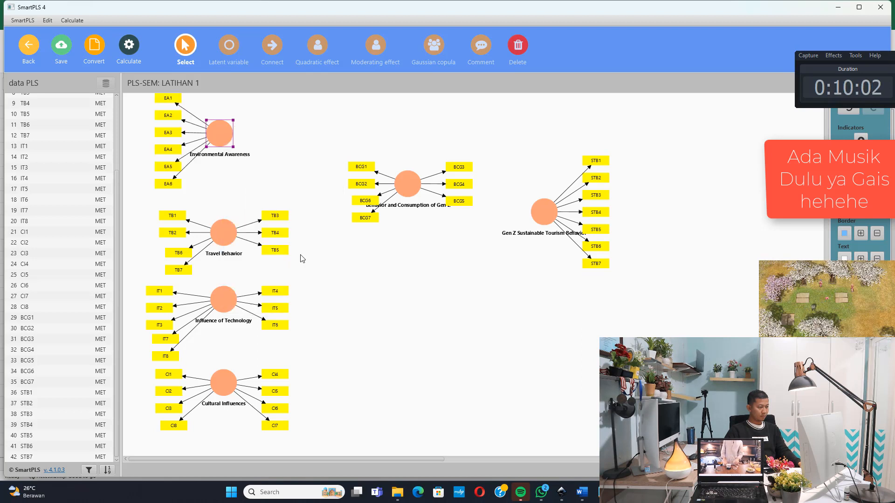
left_click_drag(227, 136, 232, 150)
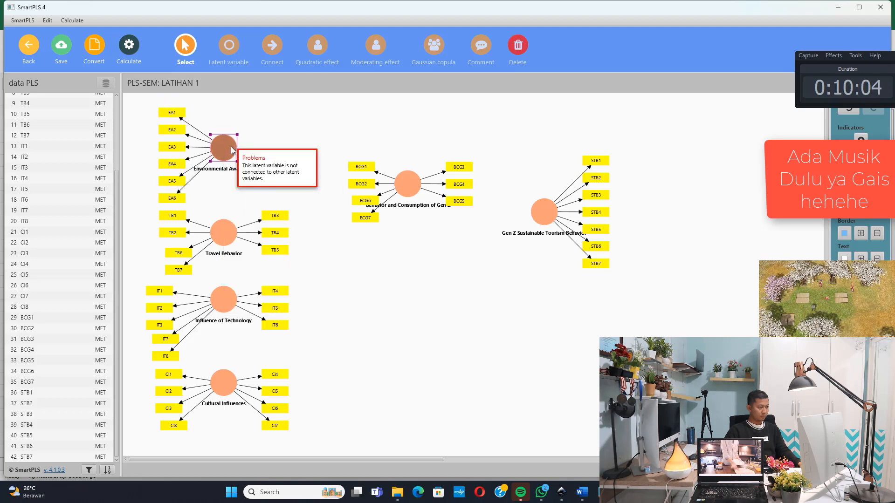
Move Behavior and Consumption of Gen Z to the middle of the model and Gen Z Sustainable Tourism Behavior level with it, far to its right
left_click(391, 264)
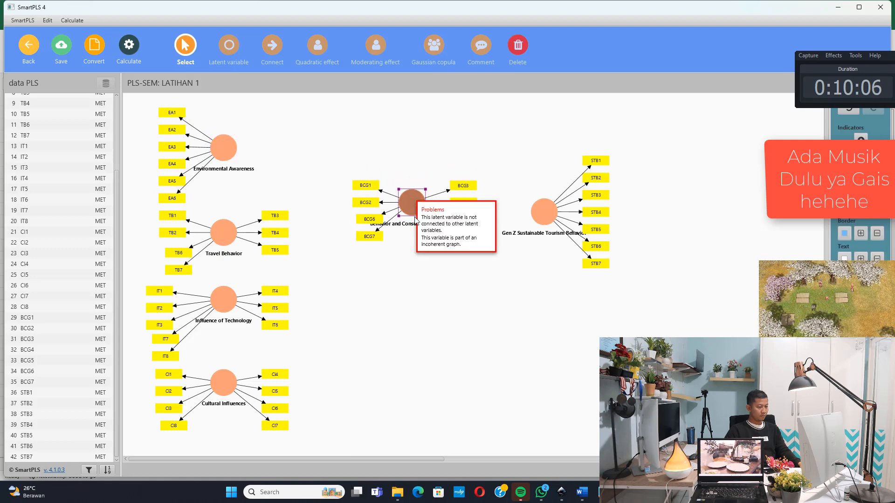
left_click_drag(412, 199, 437, 285)
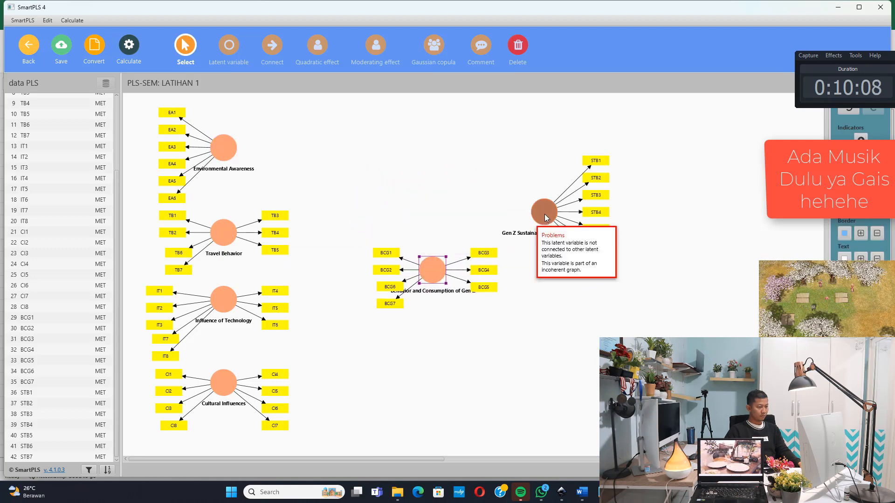
left_click_drag(545, 213, 630, 255)
left_click_drag(433, 267, 449, 267)
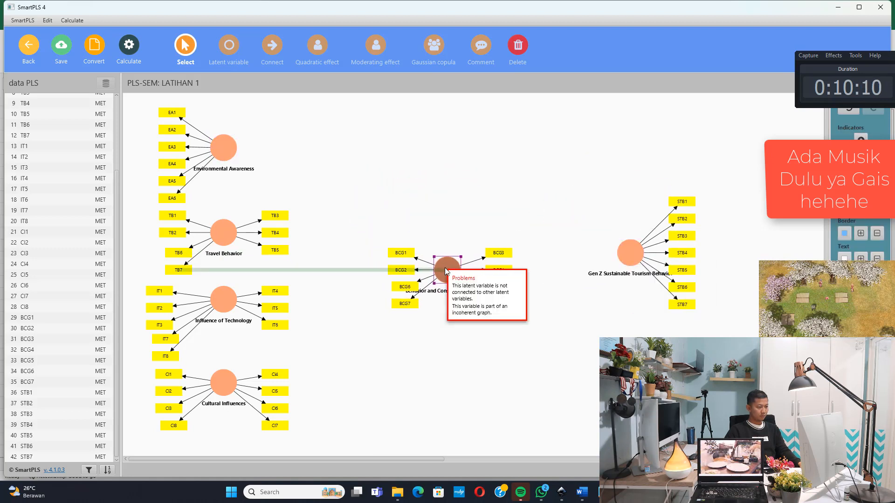
left_click_drag(632, 260, 664, 277)
Connect Environmental Awareness, Travel Behavior, Influence of Technology and Cultural Influences each with a path to Behavior and Consumption of Gen Z
left_click(280, 55)
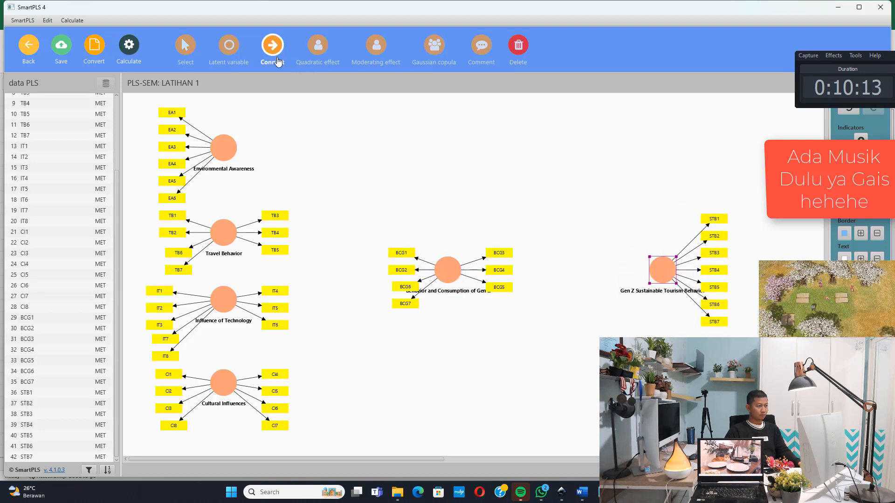
left_click(226, 148)
left_click(446, 270)
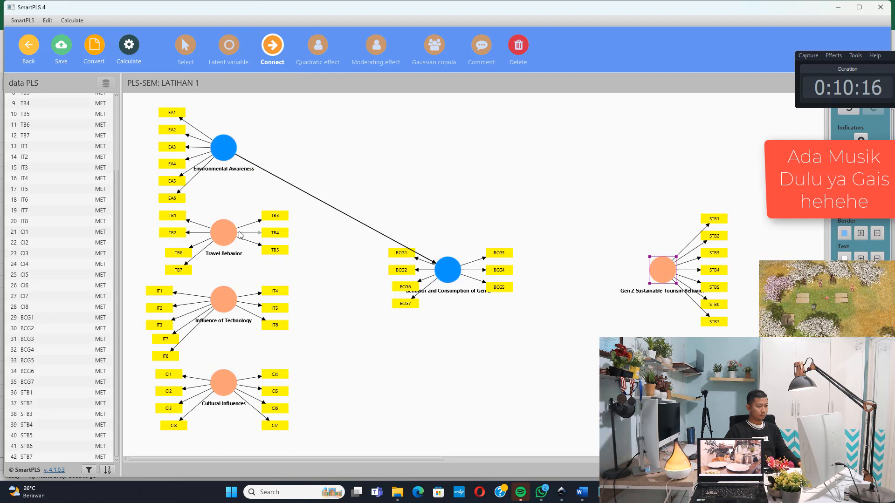
left_click(224, 233)
left_click(451, 280)
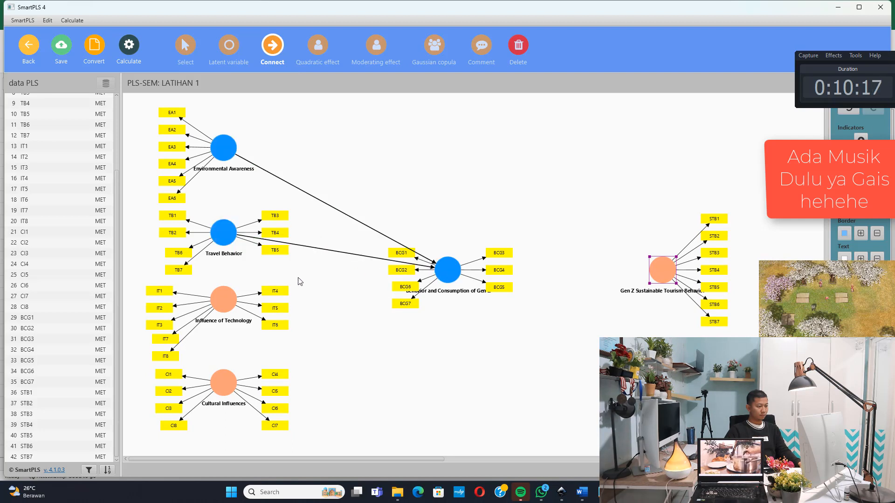
left_click(224, 299)
left_click(453, 282)
left_click(224, 382)
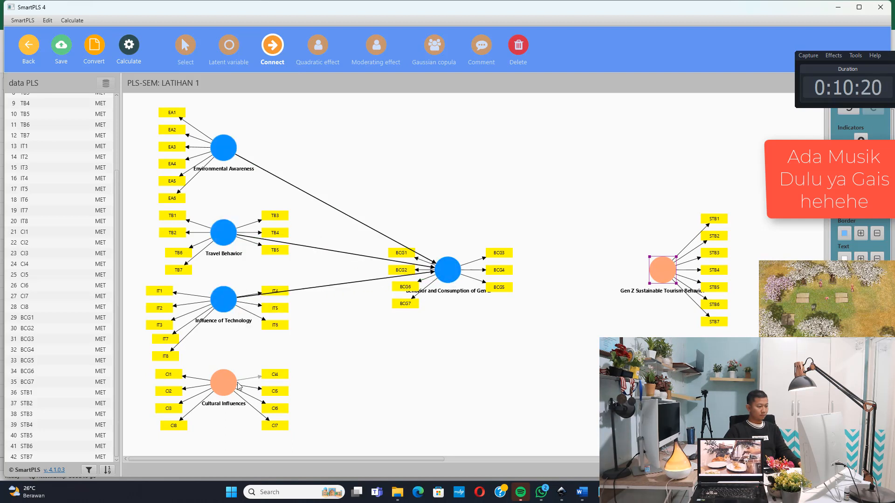
left_click(453, 277)
Connect Behavior and Consumption of Gen Z to Gen Z Sustainable Tourism Behavior and return to selection mode
left_click(448, 266)
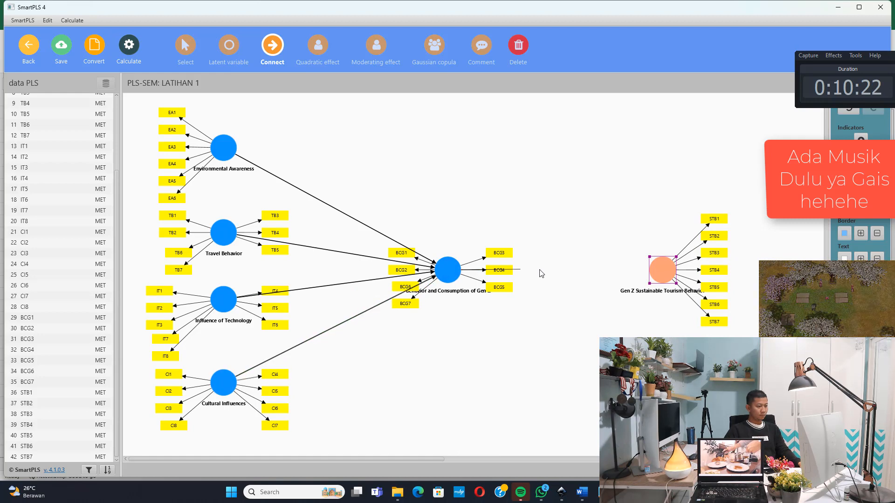
left_click(673, 273)
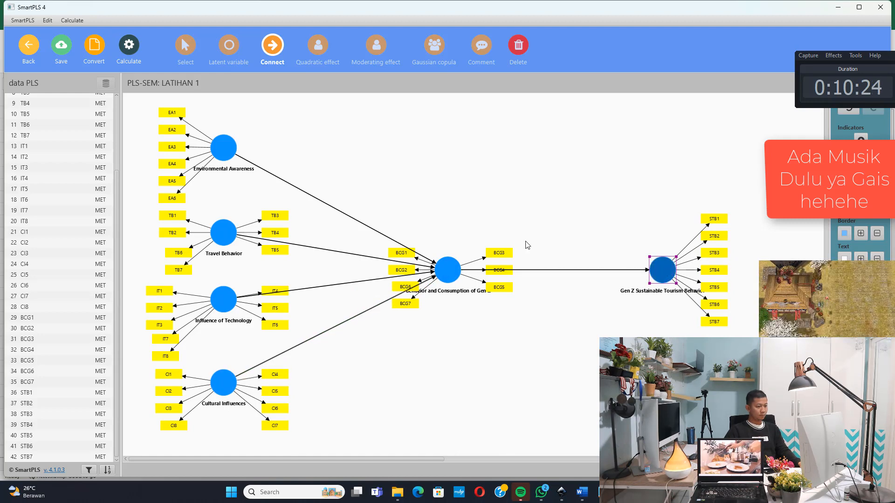
key("Escape")
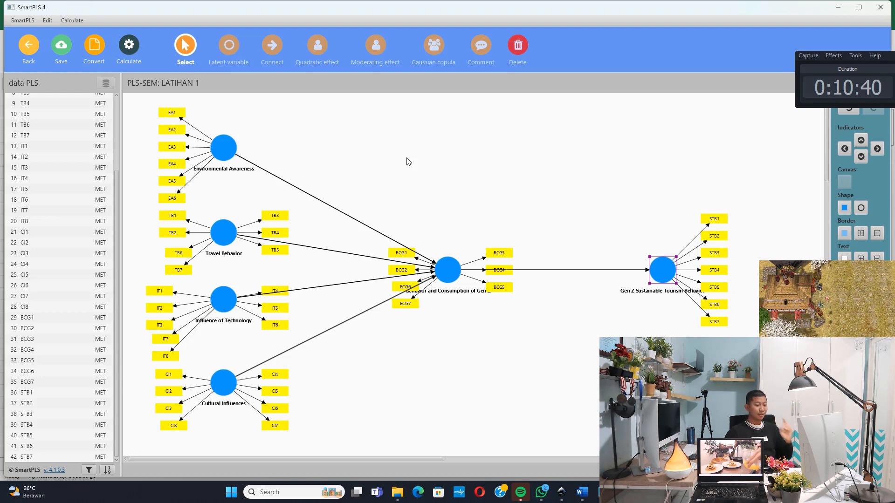
In the Notepad variable notes, add "Pengujian Outer Model: Validitas dan Reliabilitas" and "Validitas Outer Loading, Valid > 0.7" below the variable list
key("alt+Tab")
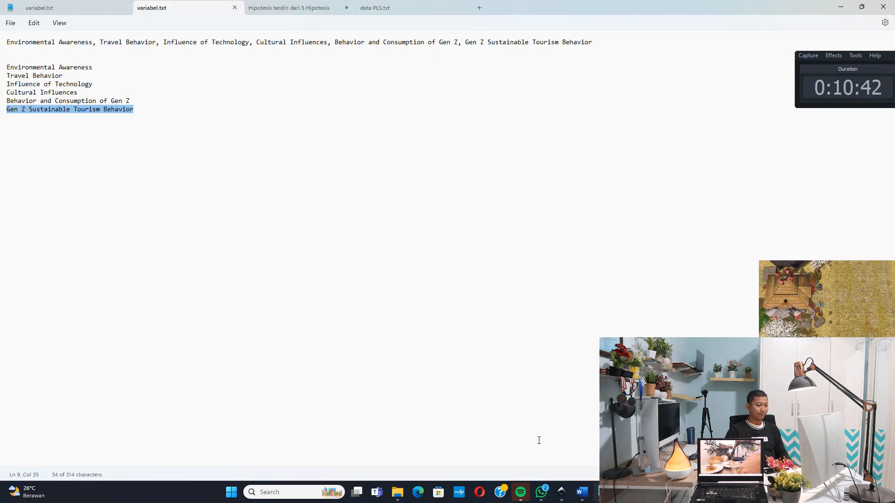
left_click(336, 289)
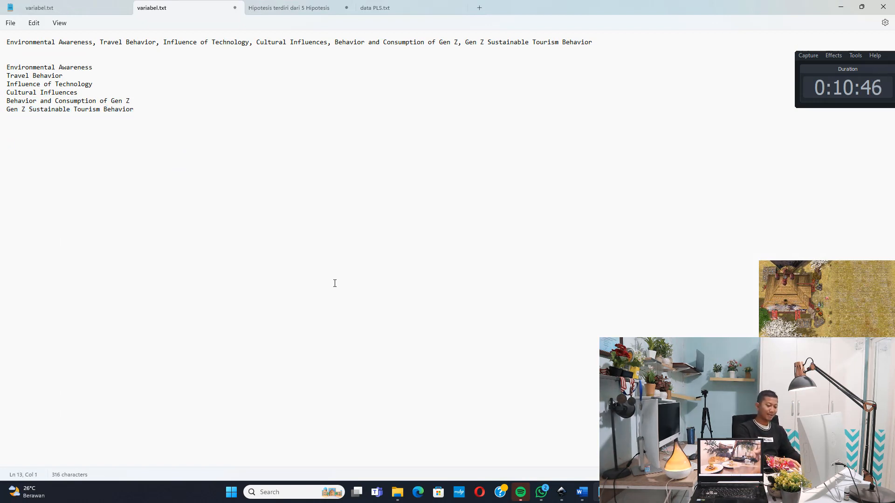
type("Pengujian Outer Model: P")
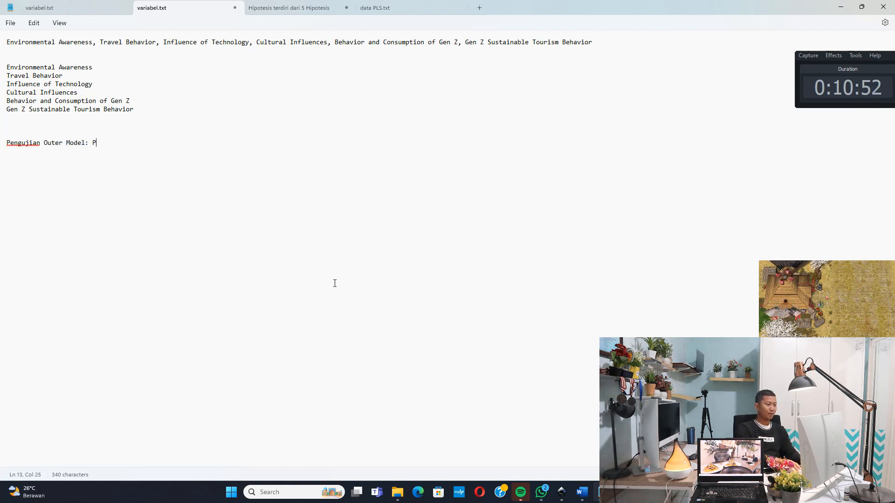
type("dan Reliabilitas")
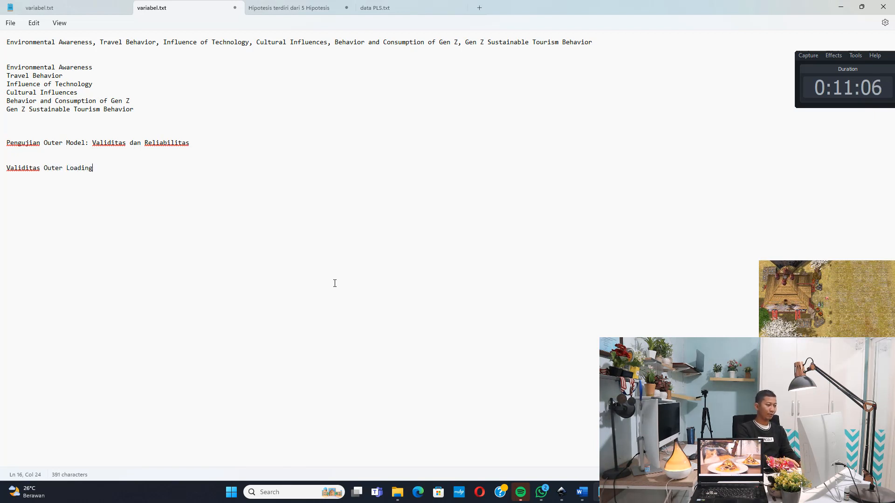
type("Valid >")
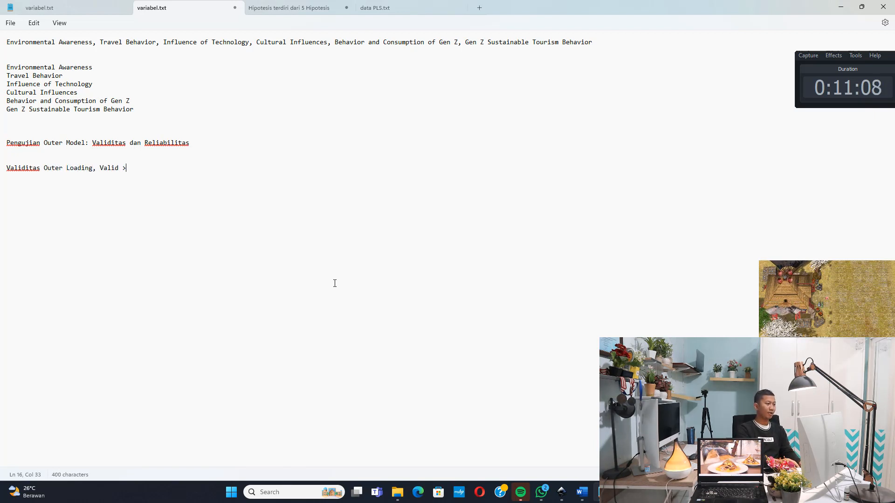
type(" 0.7")
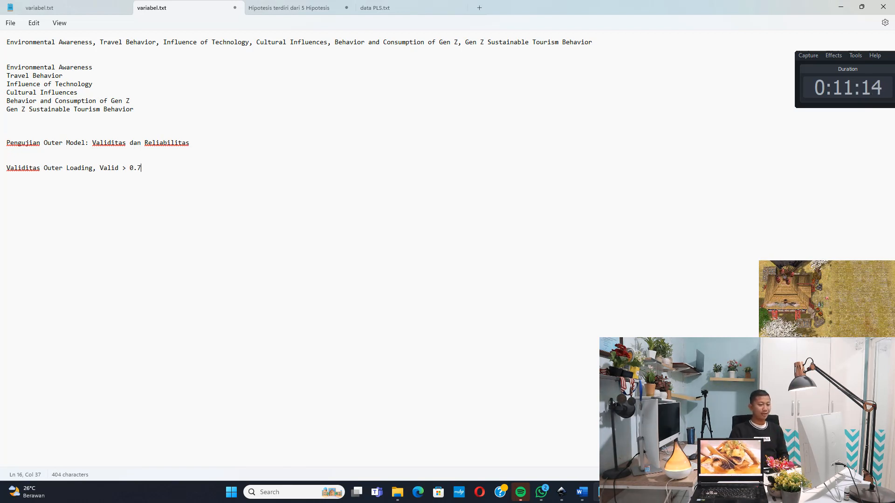
Return to SmartPLS and run the PLS-SEM algorithm on the model with the preset settings
key("alt+Tab")
left_click(74, 20)
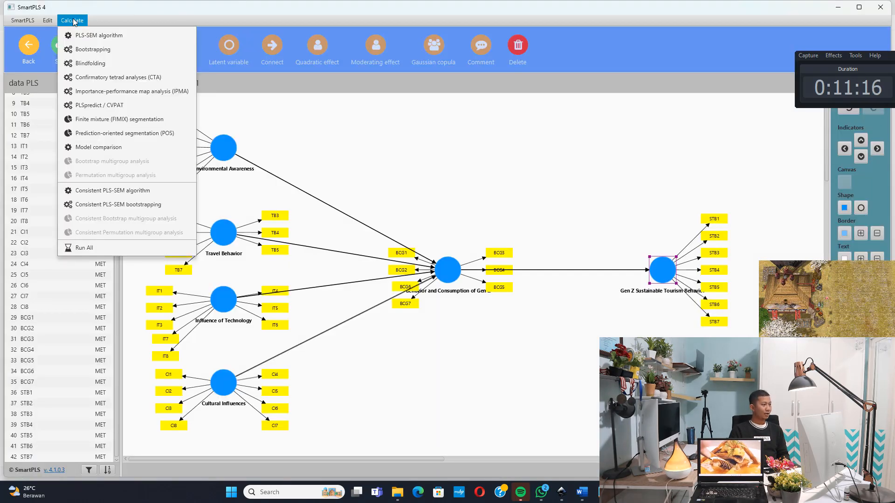
left_click(92, 35)
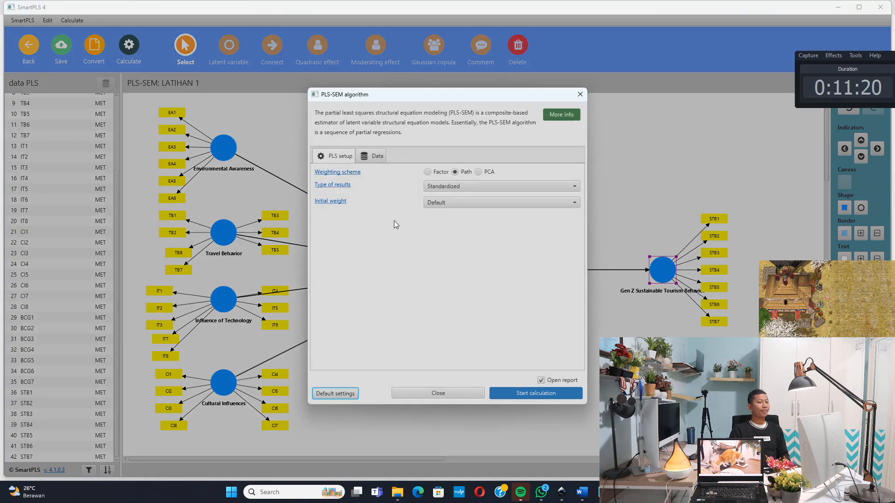
left_click(538, 396)
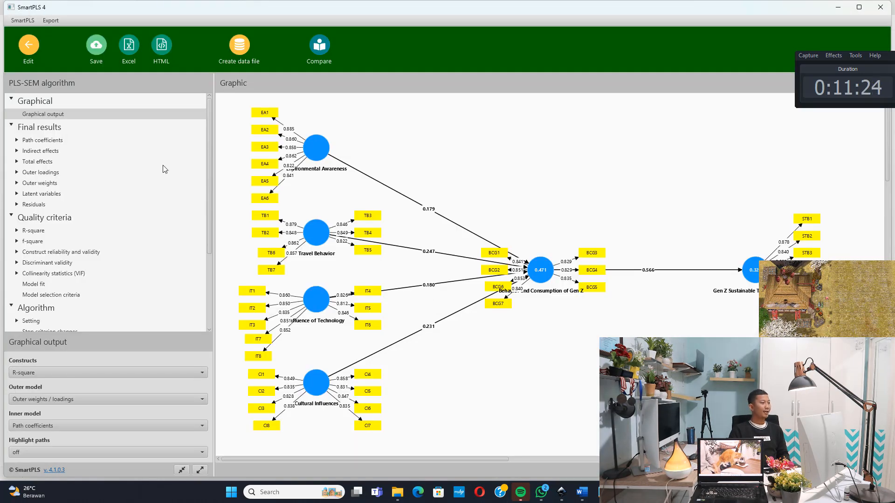
Open the outer loadings matrix and examine the loadings of BCG1 to BCG7 on Behavior and Consumption of Gen Z
left_click(41, 172)
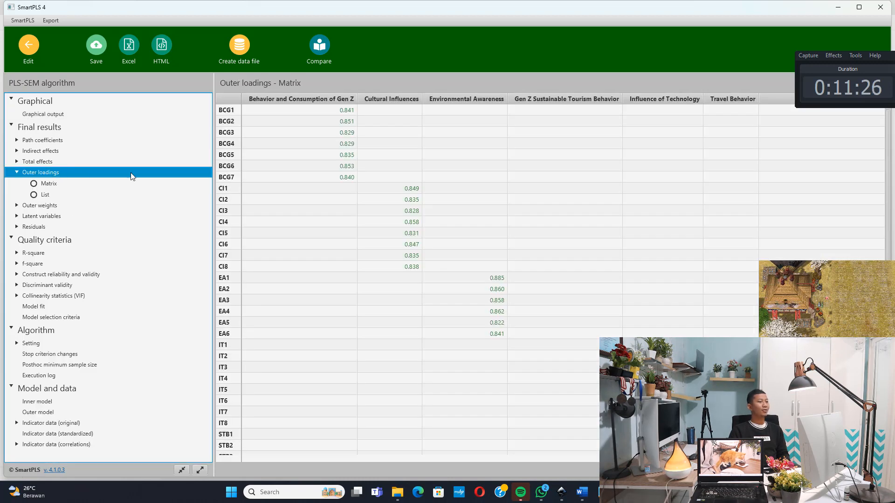
left_click(351, 112)
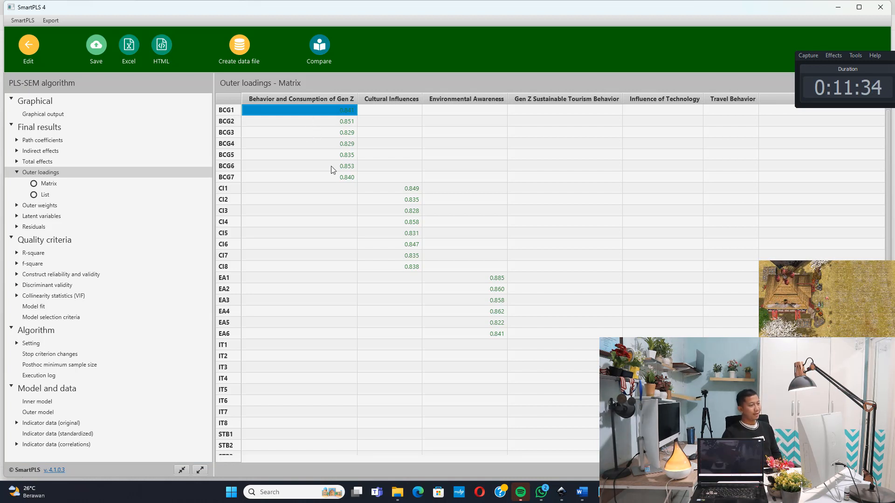
left_click(351, 122)
left_click(353, 135)
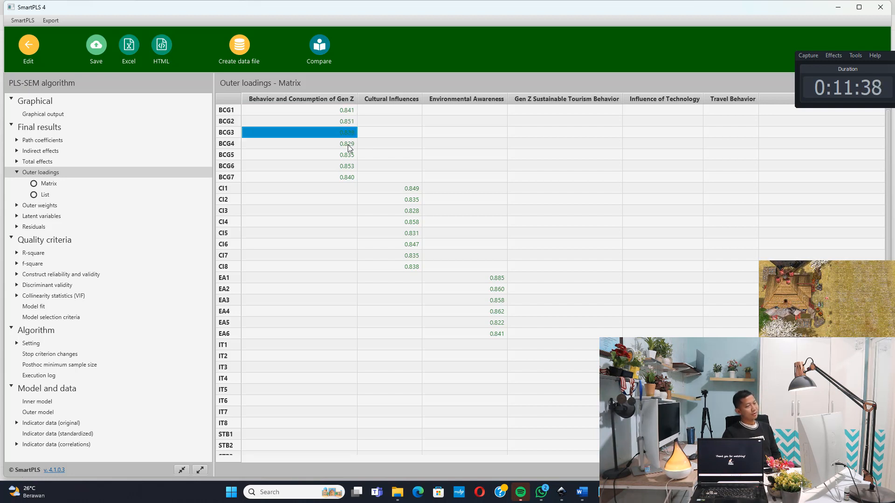
left_click(350, 145)
left_click(351, 157)
left_click(351, 166)
left_click(352, 177)
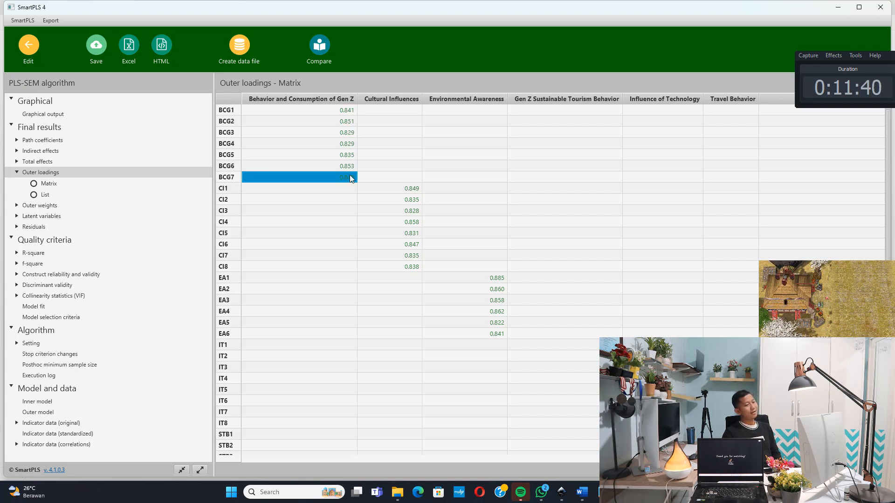
Examine the outer loadings of the Cultural Influences indicators and those of the remaining constructs, including IT1 on Influence of Technology
left_click(410, 190)
left_click(412, 201)
left_click(413, 212)
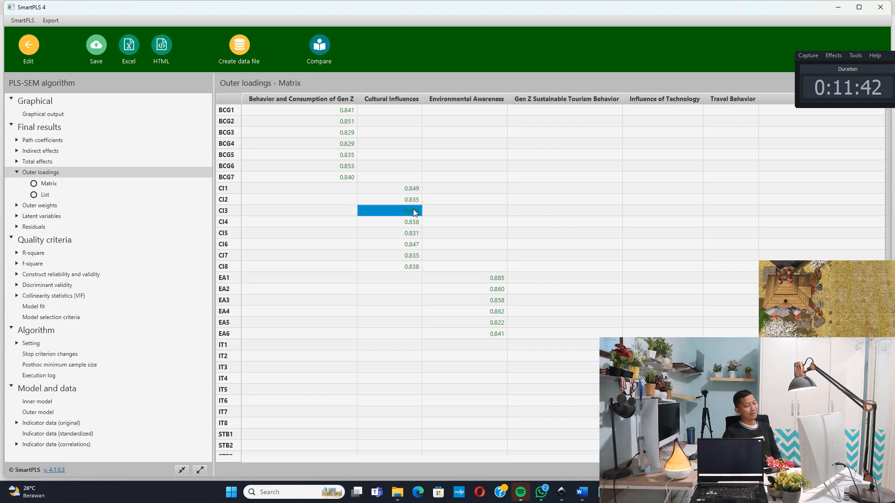
left_click(413, 223)
left_click(413, 235)
scroll(512, 260, "down", 5)
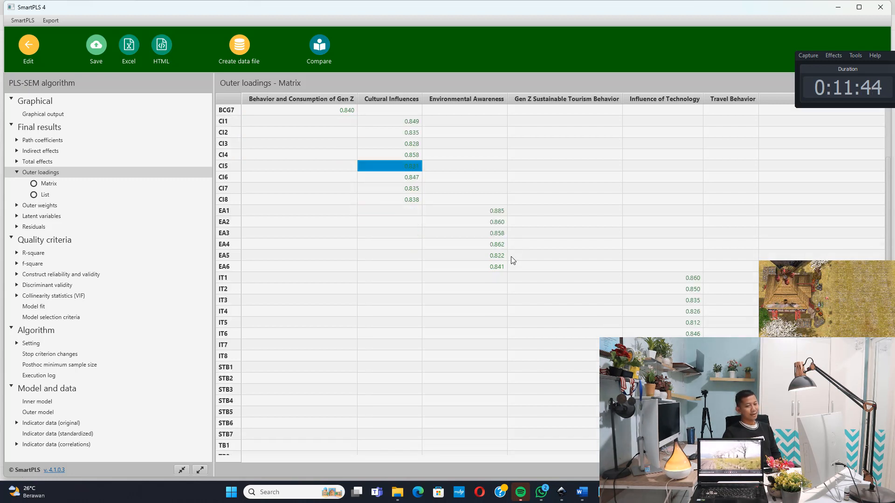
left_click(691, 215)
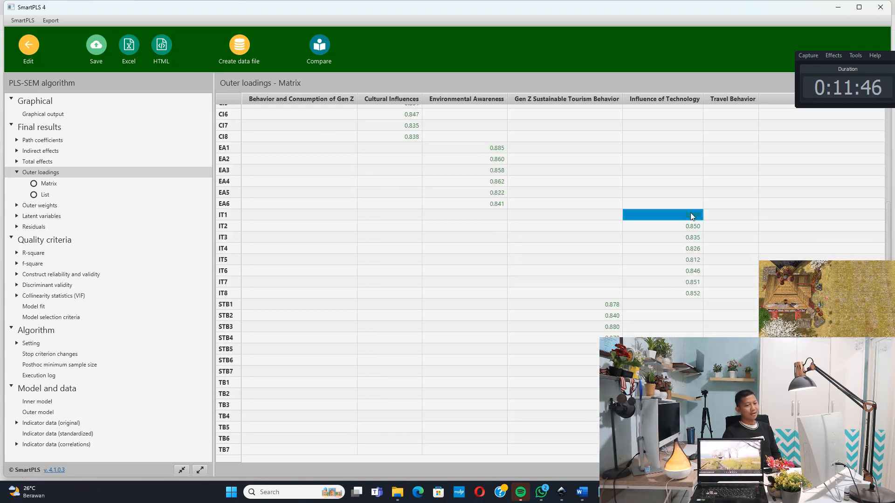
Review the outer loading criterion in the Notepad notes and compare the BCG1 and BCG2 loadings in SmartPLS with it
left_click(599, 492)
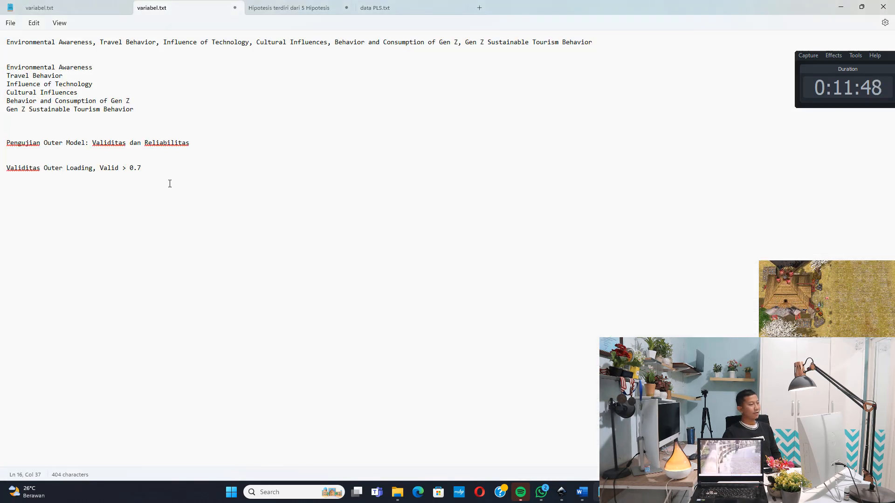
left_click_drag(161, 171, 79, 173)
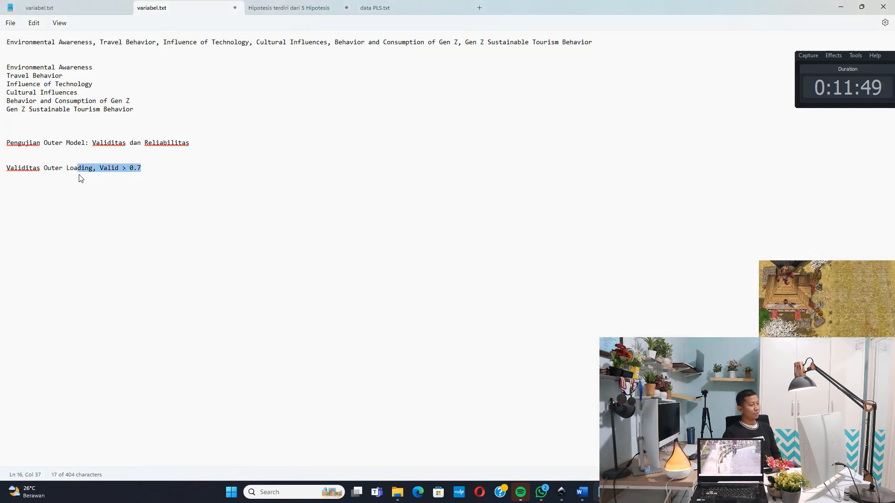
left_click(841, 7)
scroll(505, 115, "up", 4)
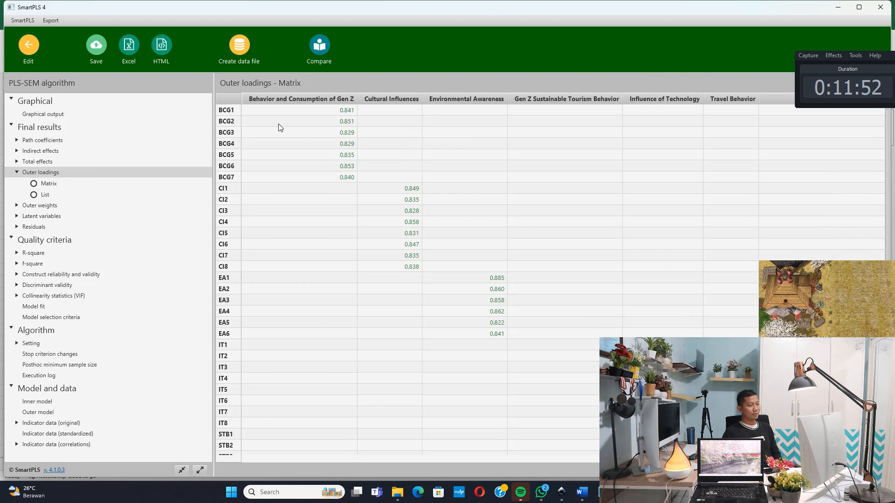
left_click(293, 114)
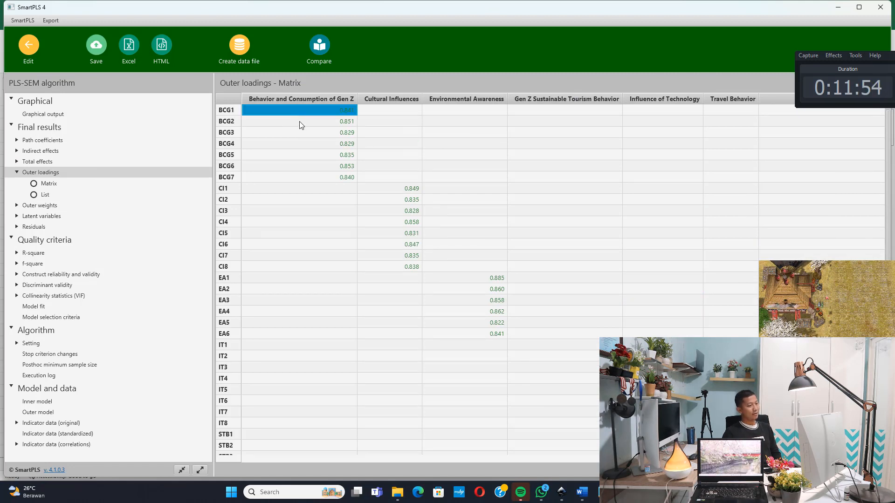
left_click(300, 122)
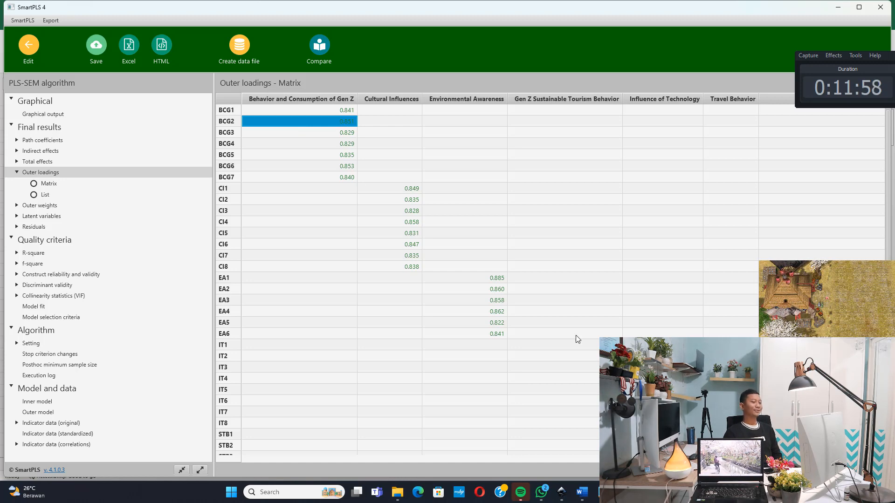
In the Notepad notes, add the line "Validitas Average Variance Extracted (AVE), Valid > 0.5" below the outer loading criterion
left_click(602, 492)
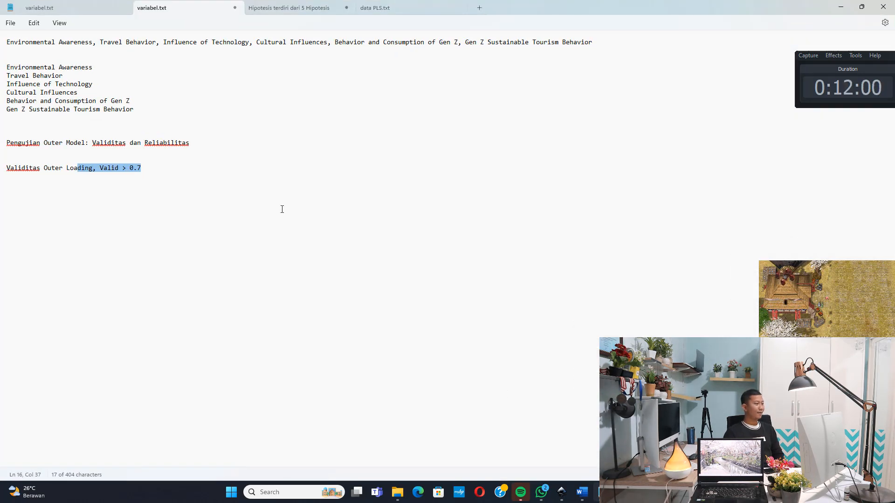
left_click(256, 176)
key("Return")
type("Validi")
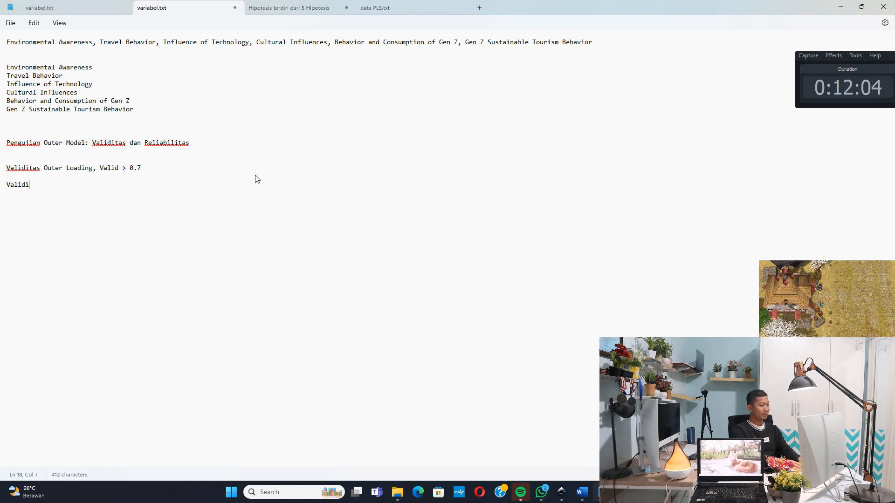
type("tas Ava")
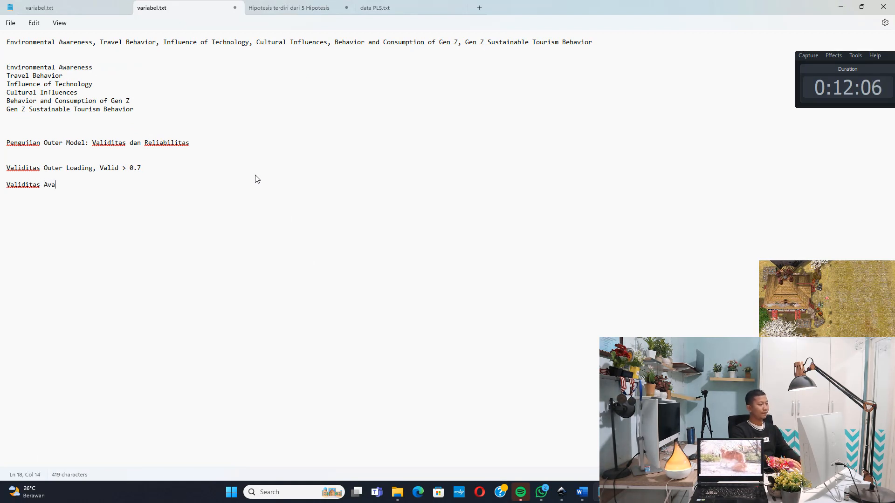
key("BackSpace")
type("erage ")
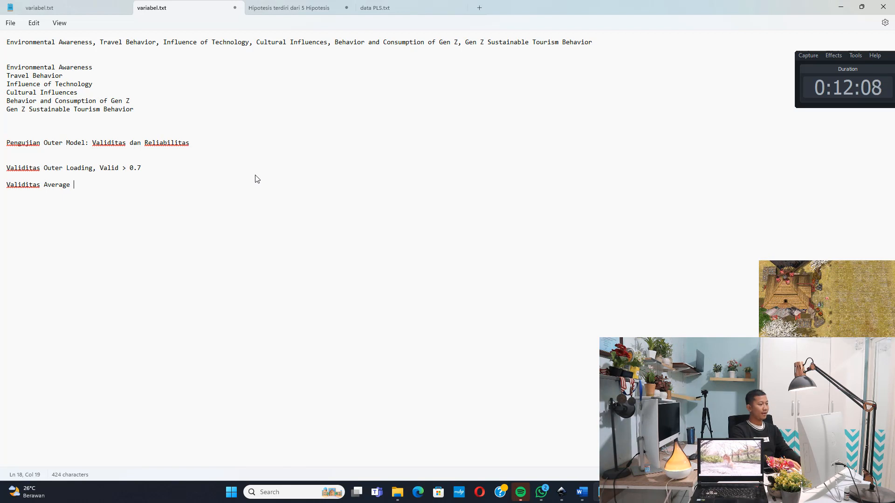
type("Variance E")
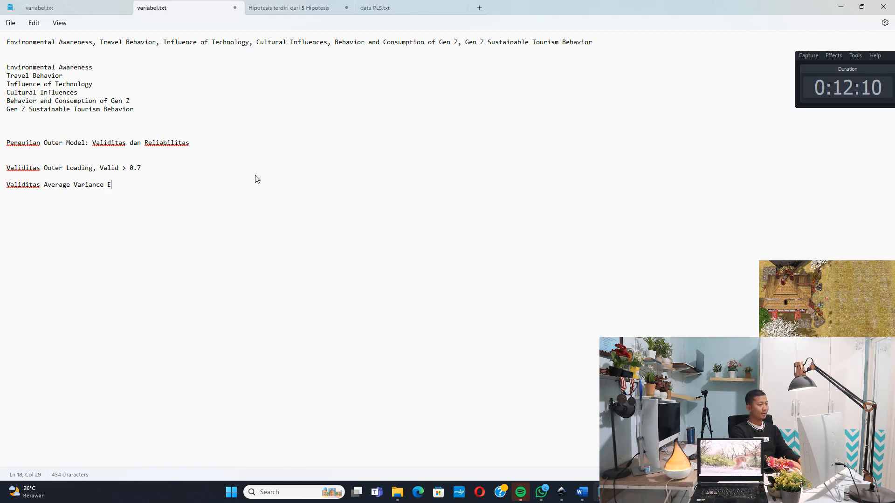
type("xtaac")
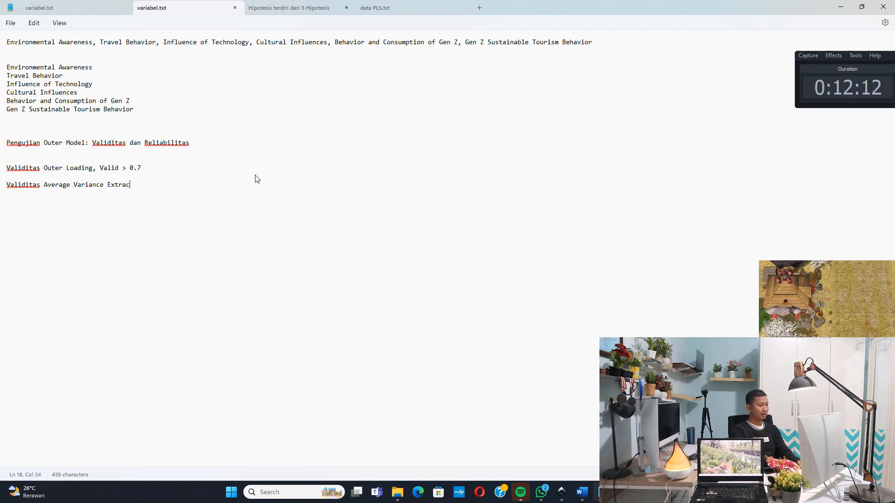
type("ted (AVE")
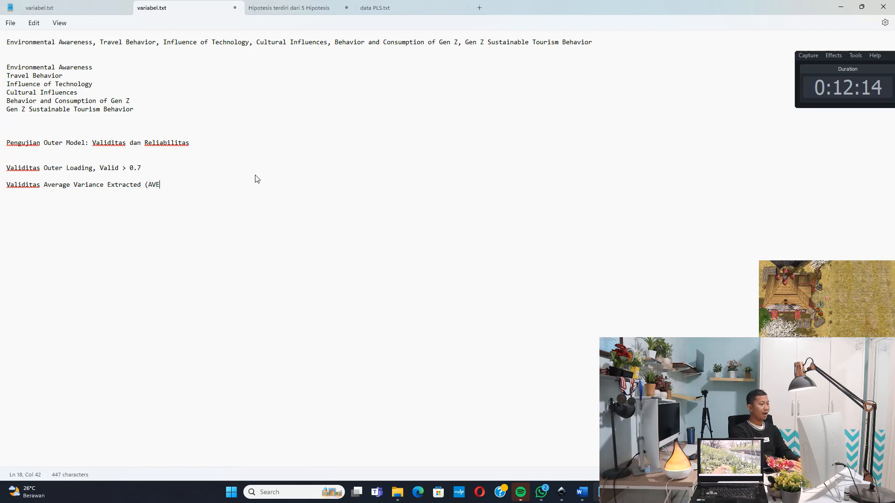
type("), V")
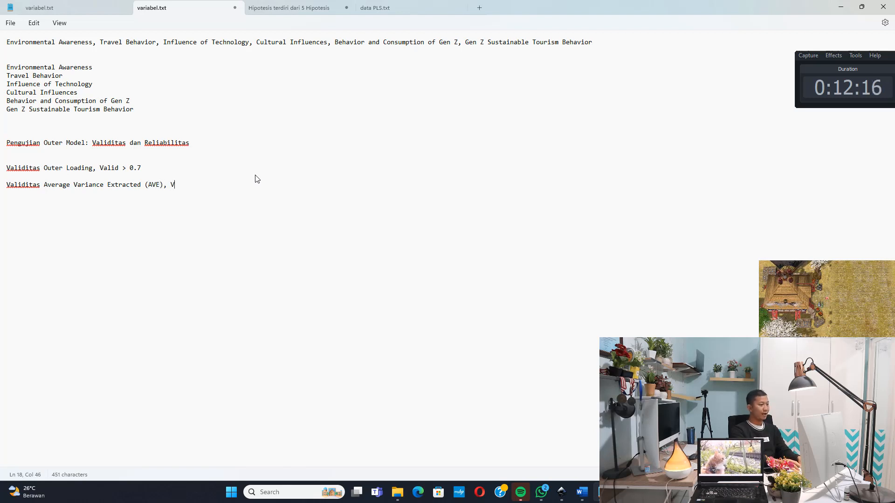
type("alid > ")
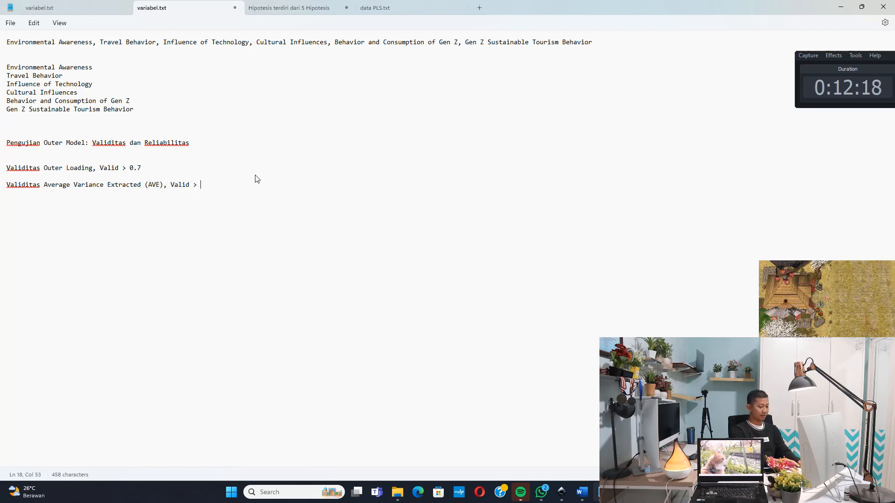
type("0.5")
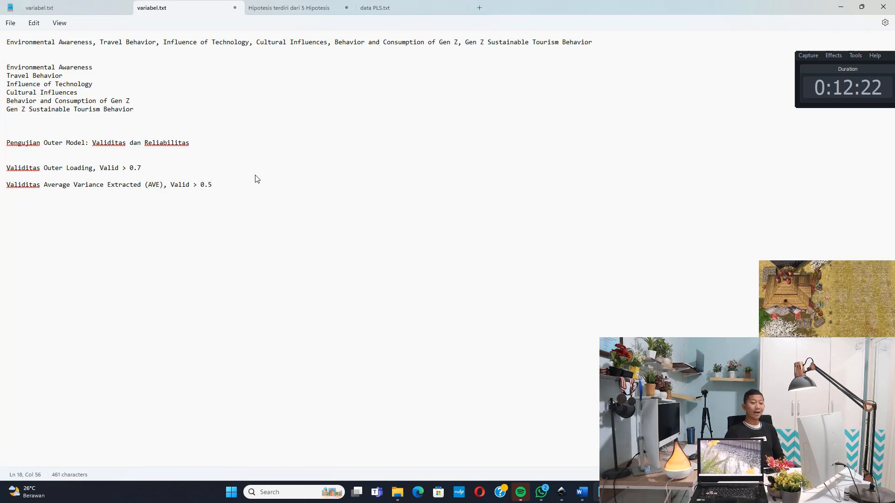
Return to SmartPLS, open the construct reliability and validity overview, and examine each construct's average variance extracted (AVE)
key("alt+Tab")
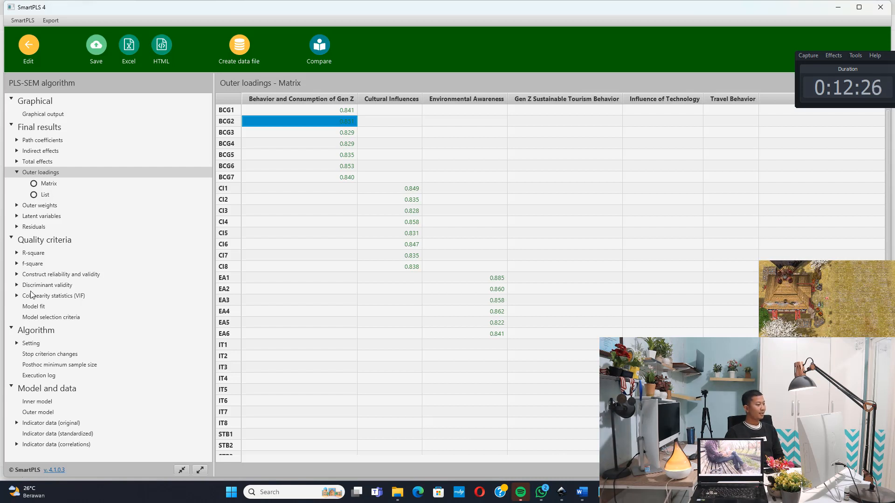
left_click(30, 275)
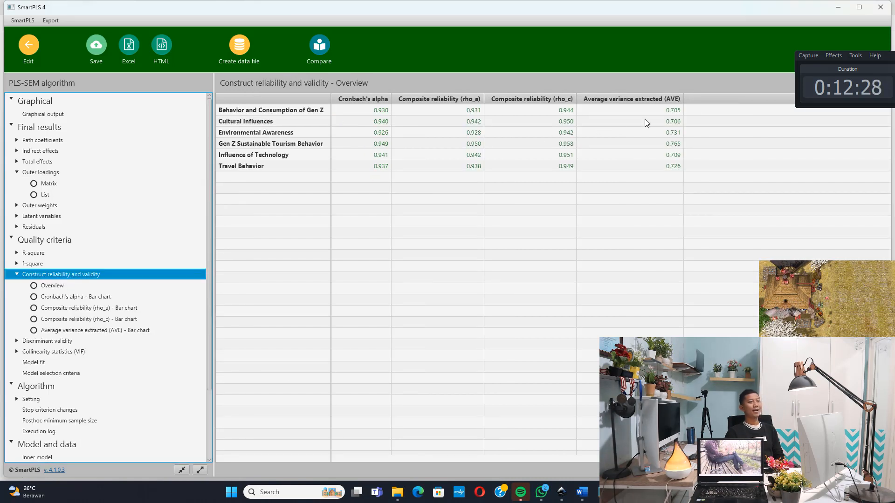
left_click(671, 112)
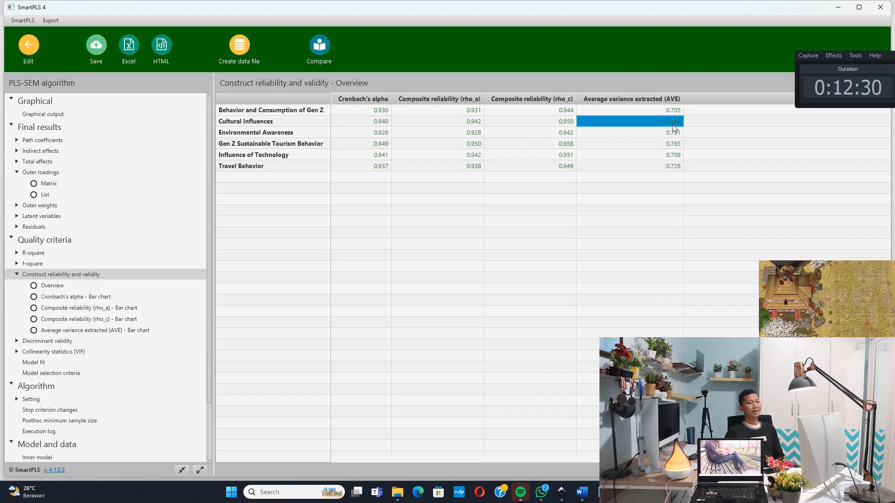
left_click(267, 111)
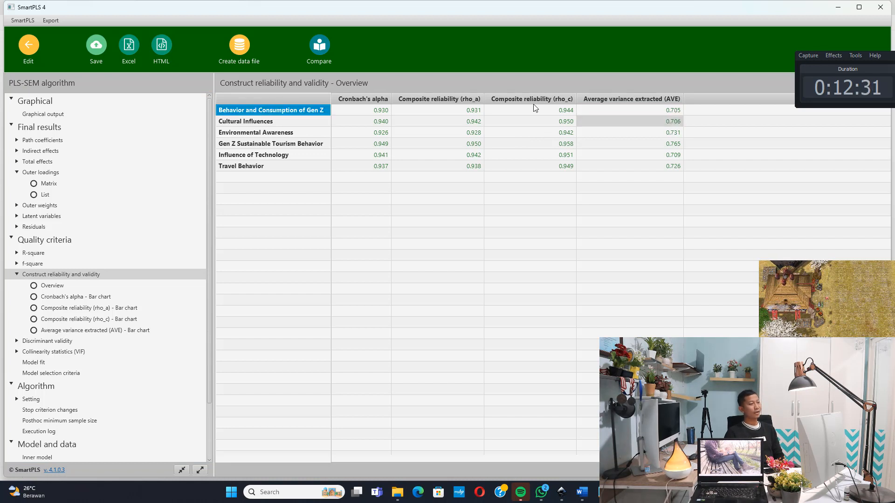
Check the AVE of all six constructs, from Behavior and Consumption of Gen Z to Travel Behavior, against the 0.5 criterion
left_click(672, 112)
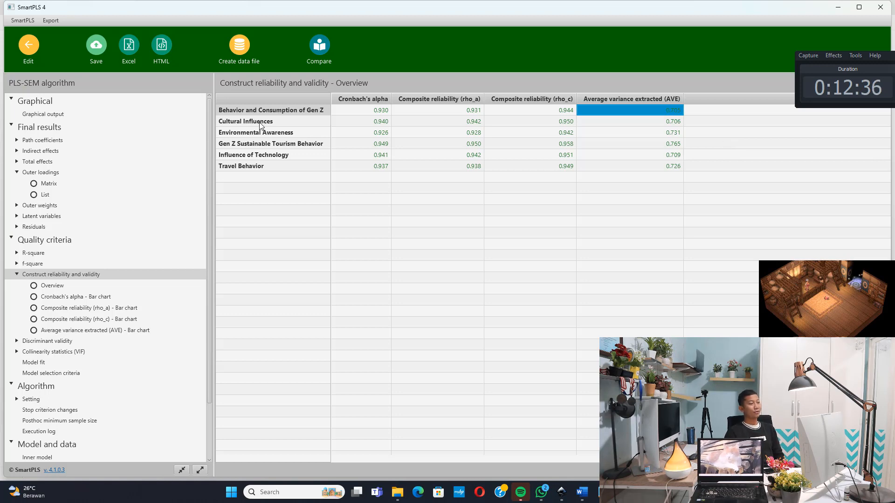
left_click(668, 123)
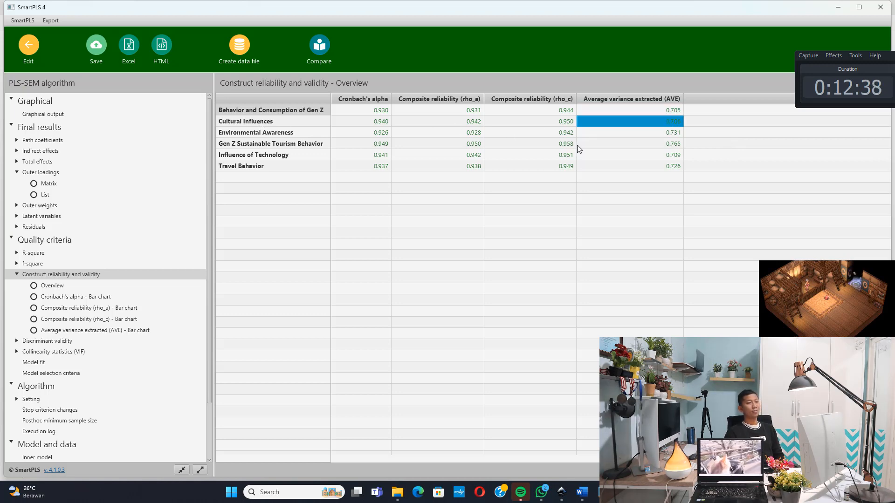
left_click(639, 134)
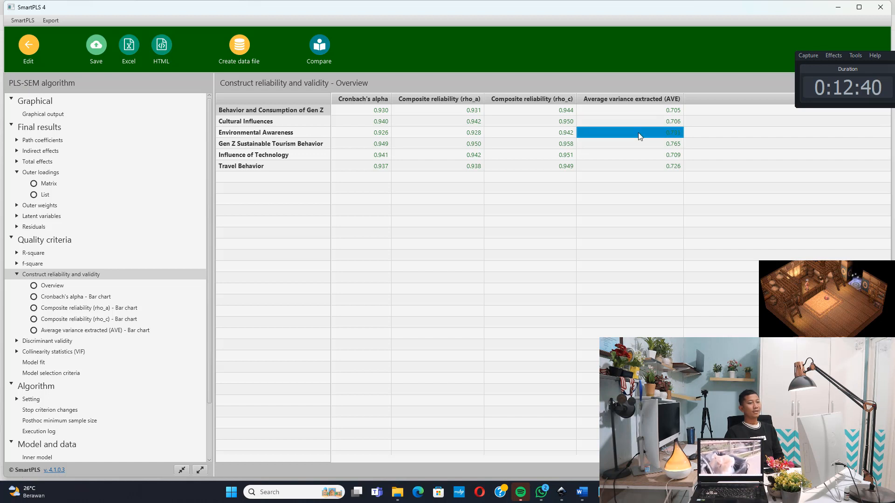
left_click(647, 144)
left_click(654, 155)
left_click(658, 166)
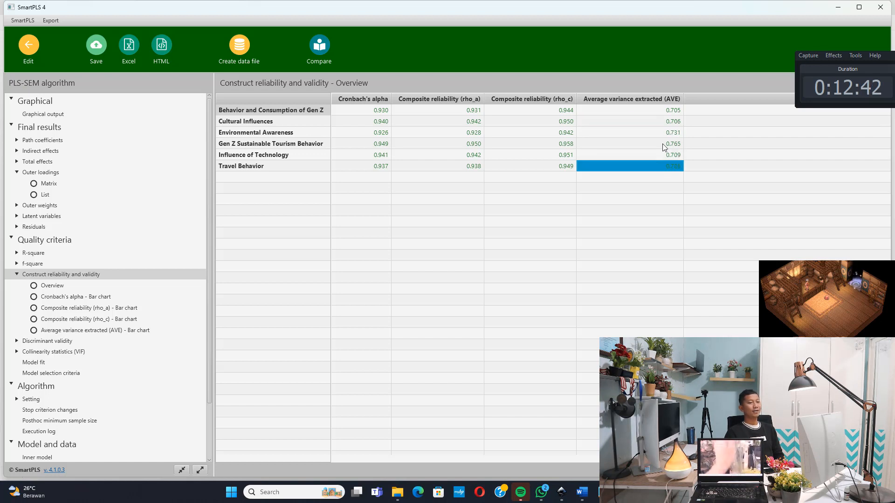
left_click(666, 112)
left_click(669, 121)
left_click(672, 133)
left_click(669, 145)
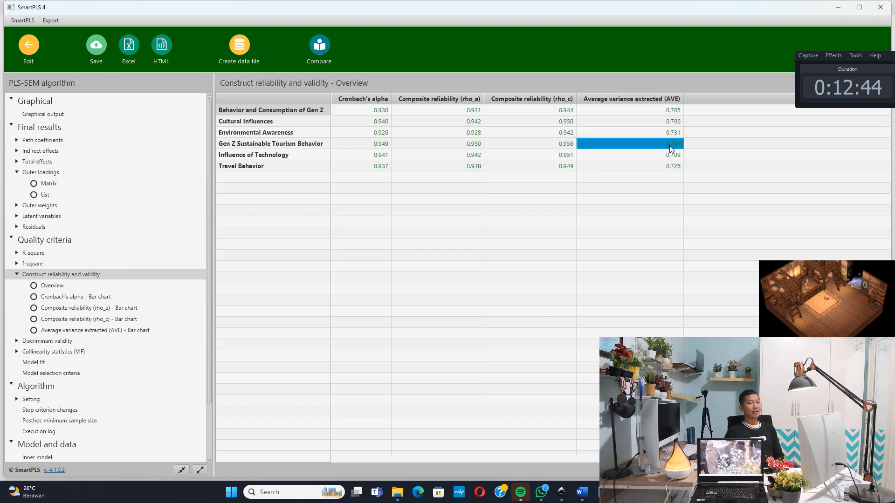
left_click(672, 156)
left_click(670, 167)
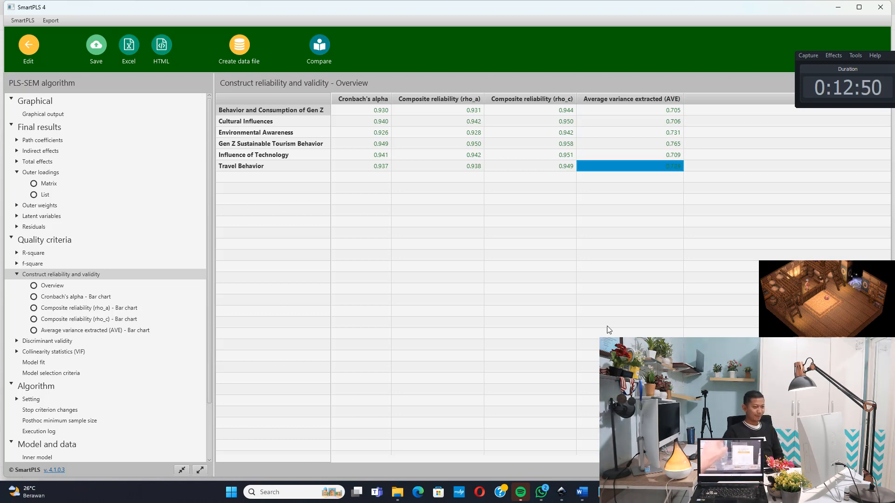
In the Notepad notes, add the line "Reliabilitas Composite Reliability, Reliabel > 0.7" below the AVE criterion, set apart by blank lines
left_click(602, 492)
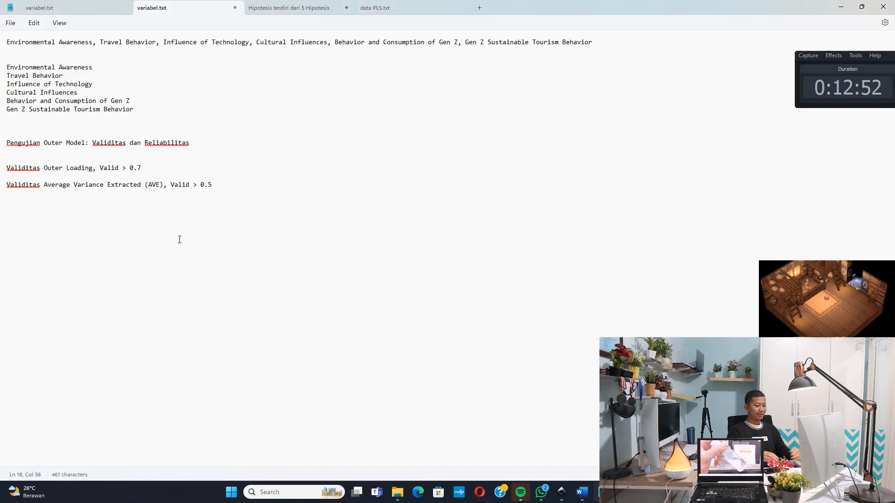
key("Return")
key("Return")
key("Return")
type("Rel")
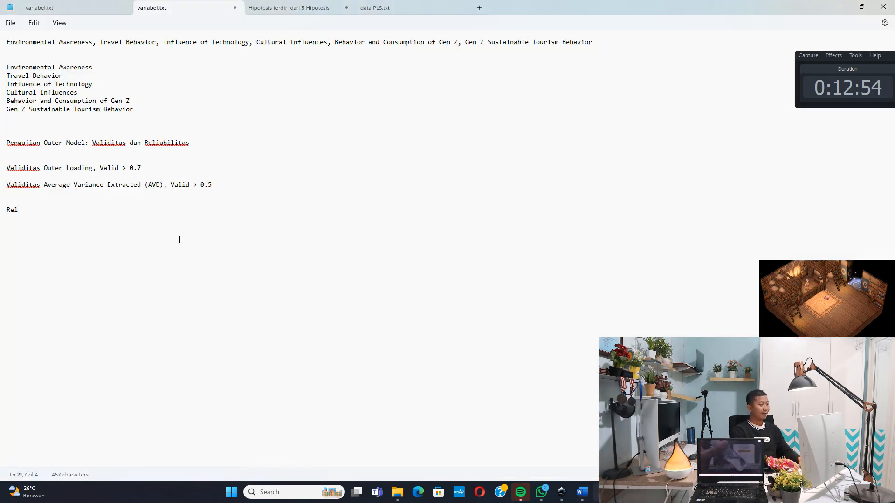
type("iabilitas")
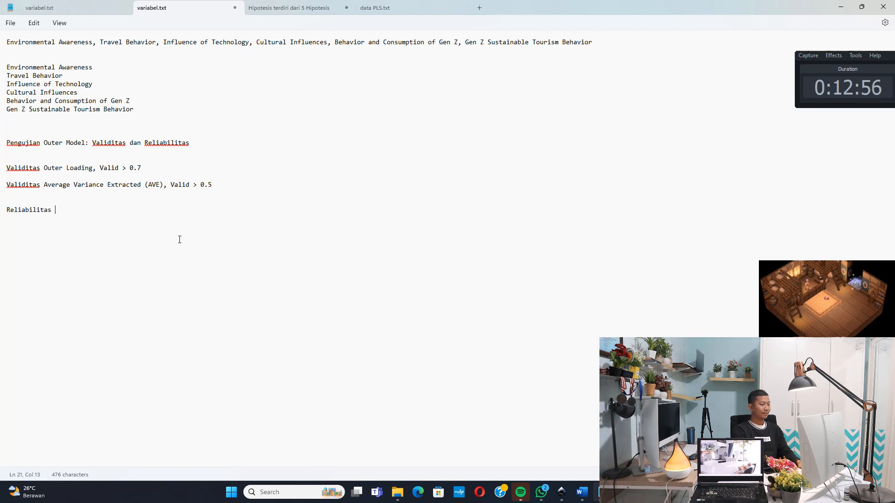
type(" Composit")
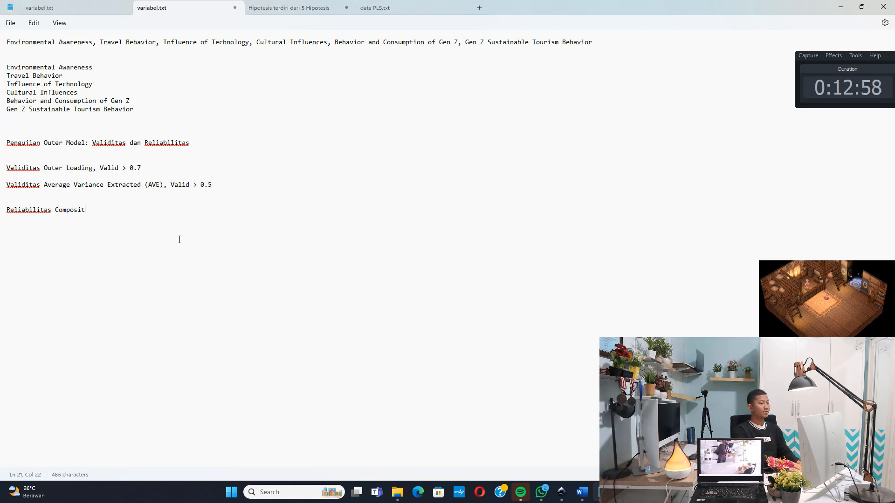
type("e Reliabi")
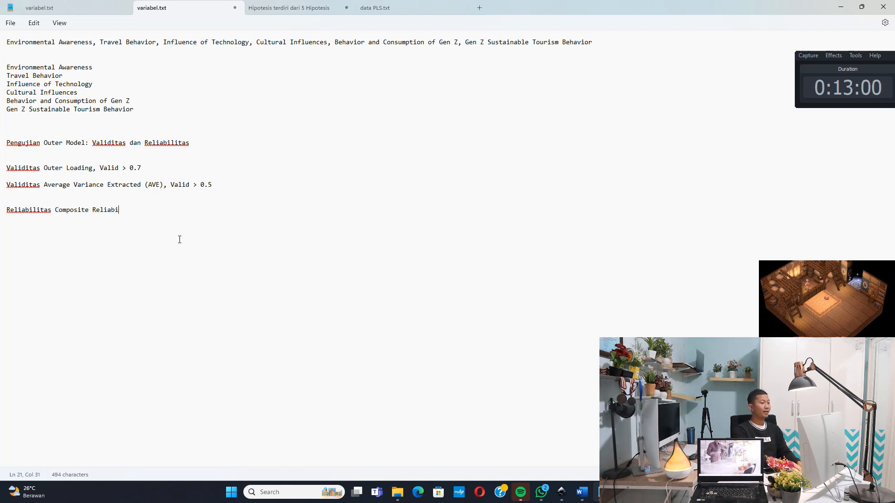
type("lity, R")
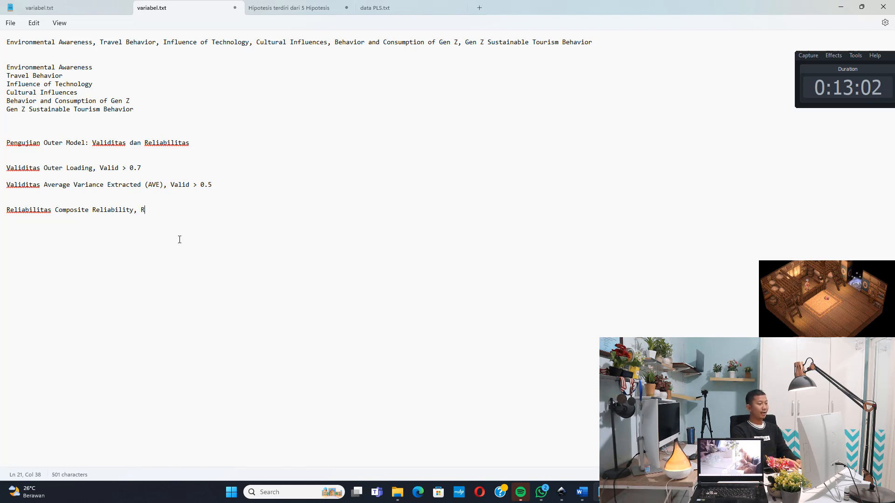
type("eliabel > 0.7")
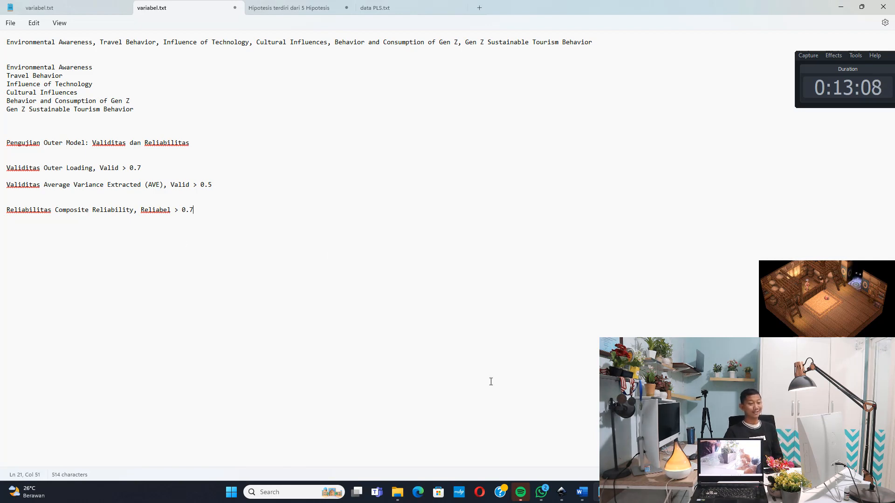
Return to SmartPLS and examine the composite reliability (rho_a) of each of the six constructs
key("alt+Tab")
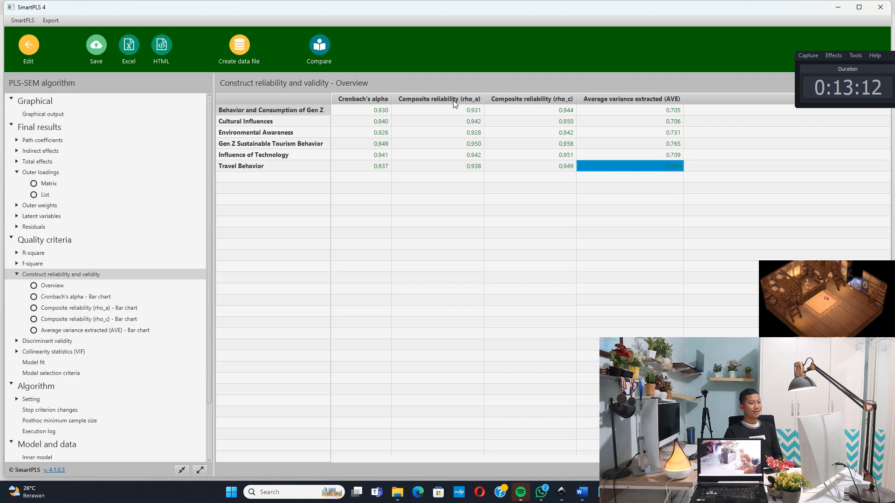
left_click(471, 111)
left_click(471, 121)
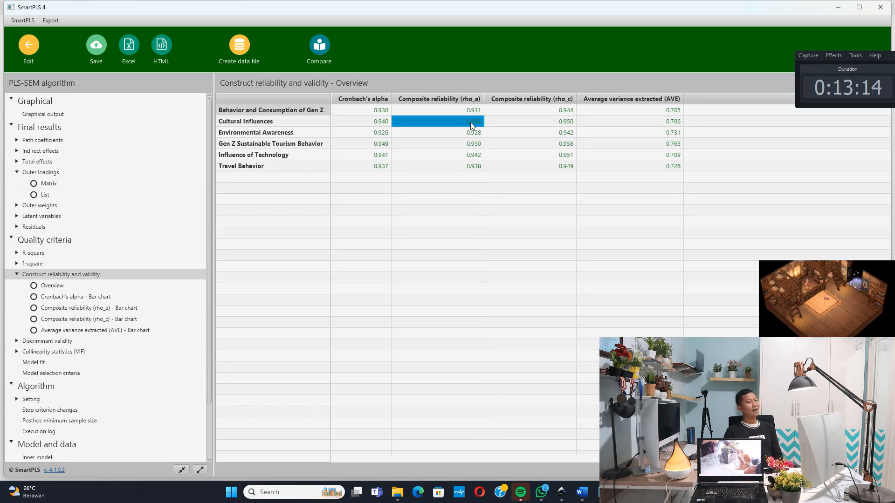
left_click(473, 133)
left_click(475, 146)
left_click(475, 155)
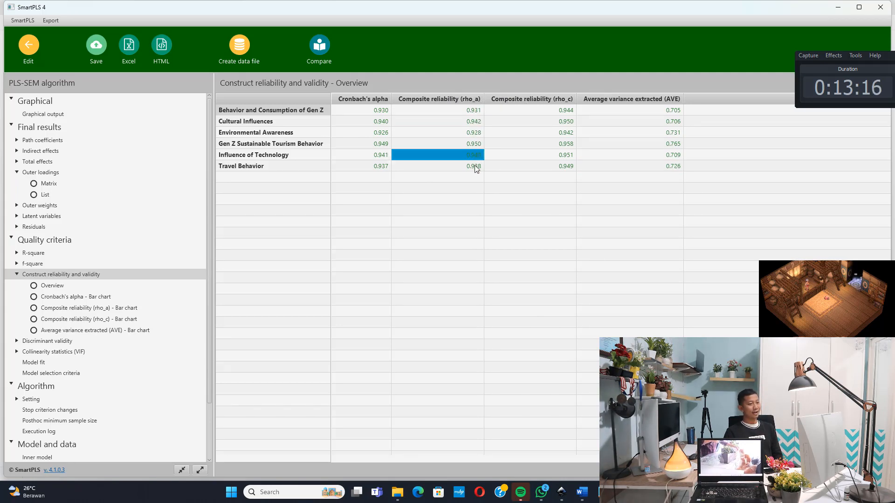
left_click(475, 167)
Examine the composite reliability (rho_c) of each construct, from Behavior and Consumption of Gen Z to Travel Behavior
left_click(540, 111)
left_click(541, 122)
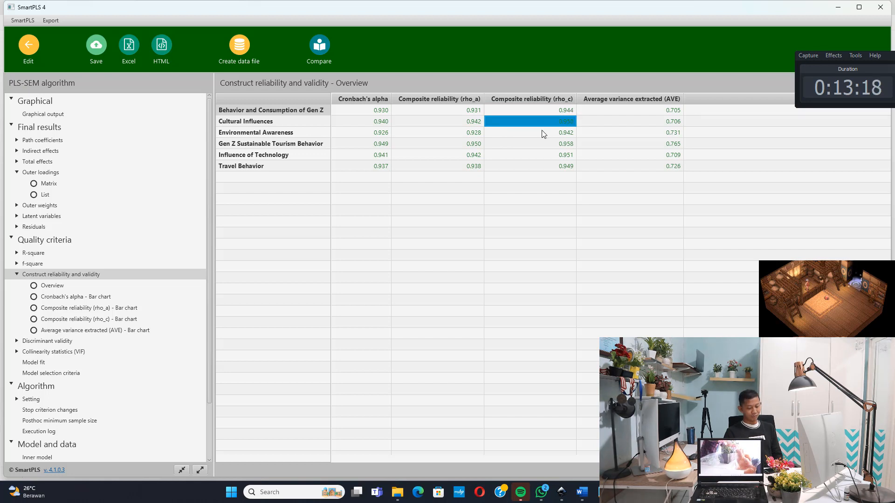
left_click(541, 133)
left_click(541, 143)
left_click(541, 155)
left_click(542, 166)
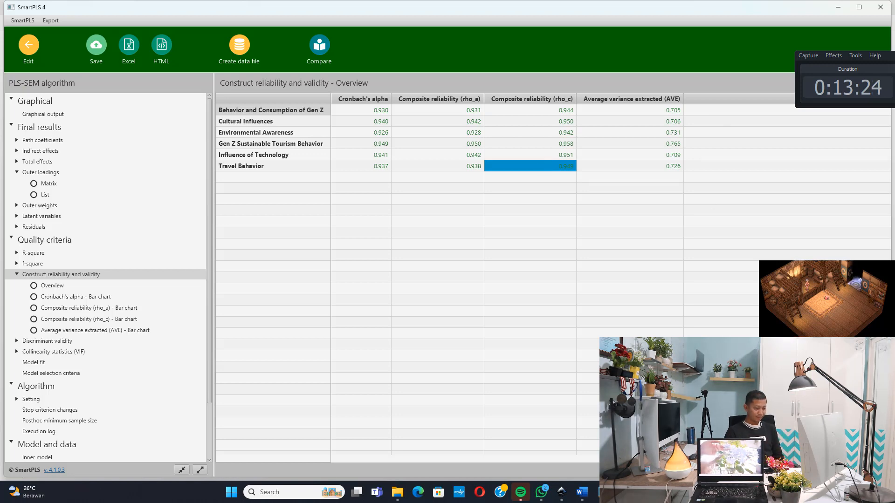
In the Notepad notes, add the line "Reliabilitas Cronbach Alpha, Reliabel > 0.7" below the composite reliability criterion
left_click(603, 493)
key("Return")
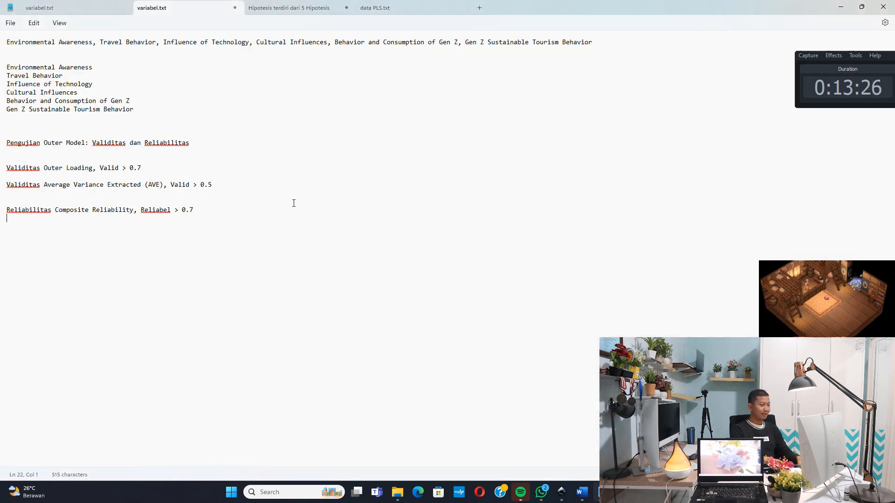
type("Re")
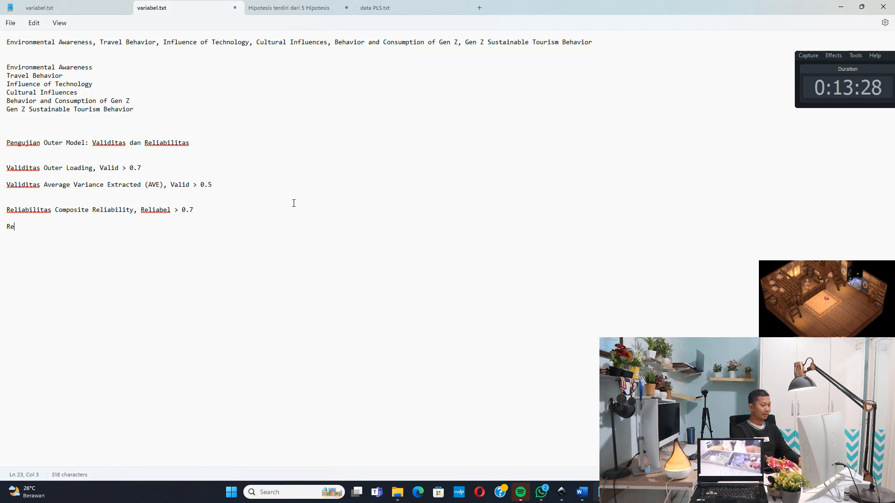
type("liabilitas")
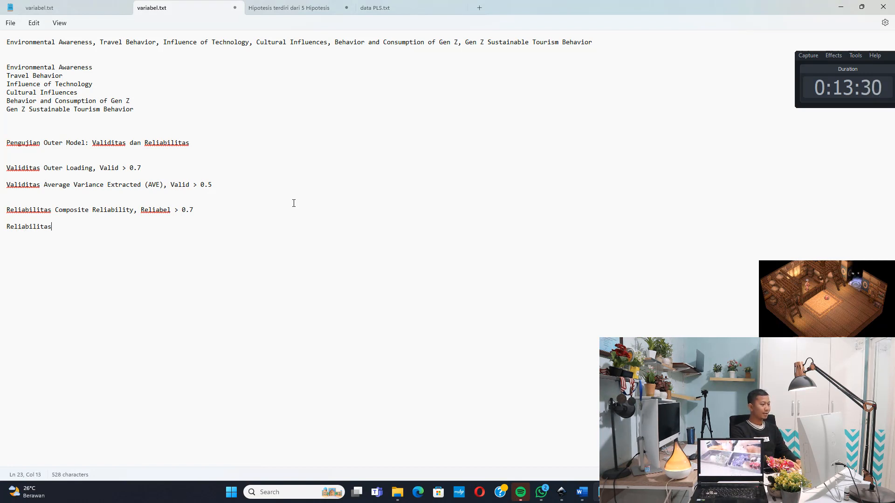
type(" Cronbach A")
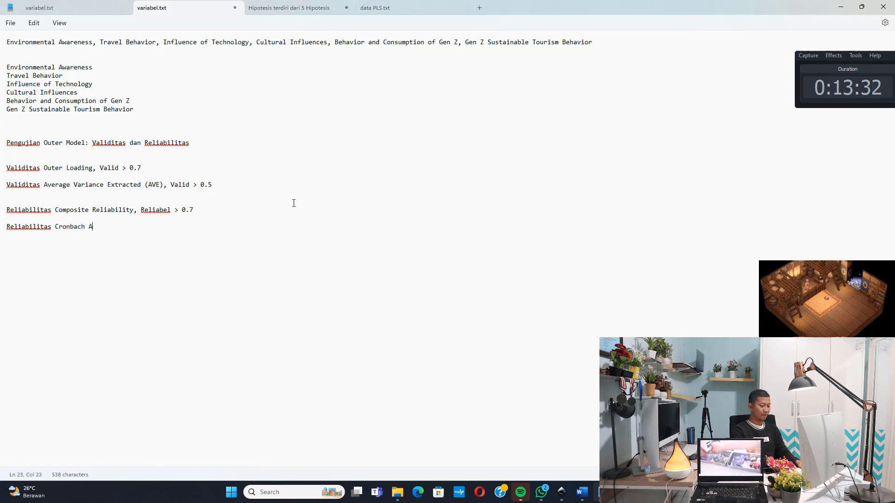
type("lpha, R")
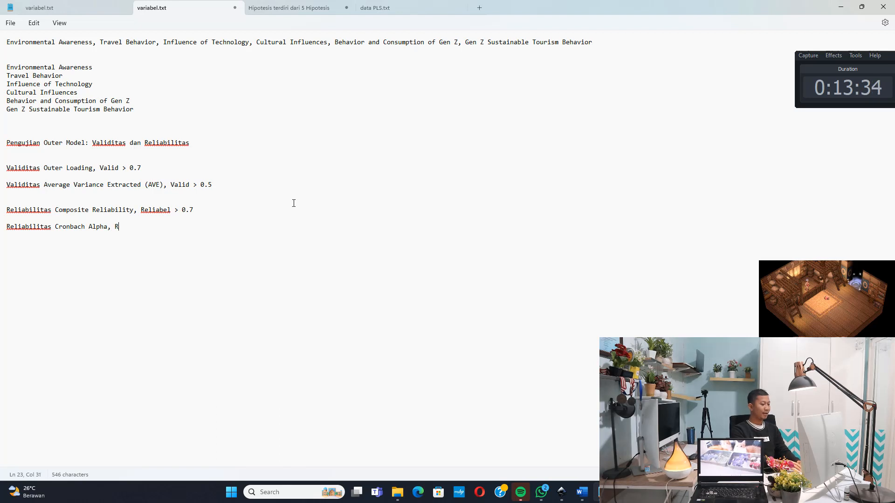
type("eliabel > 0")
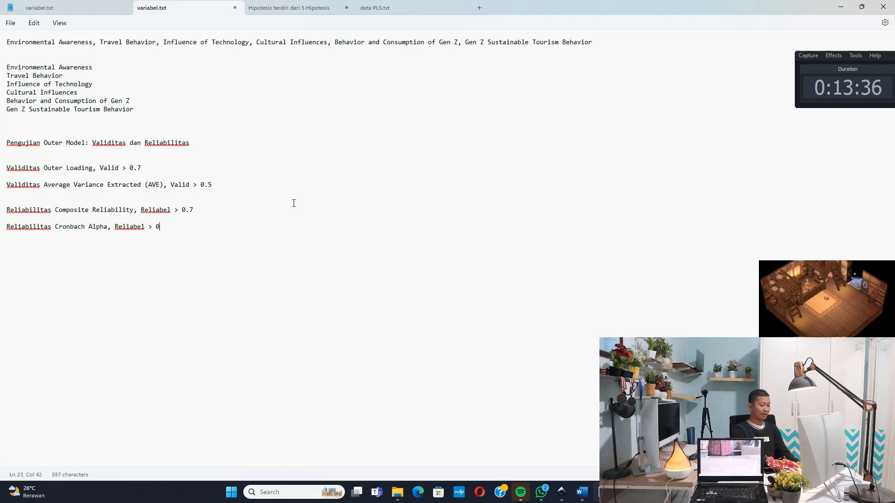
type(".7")
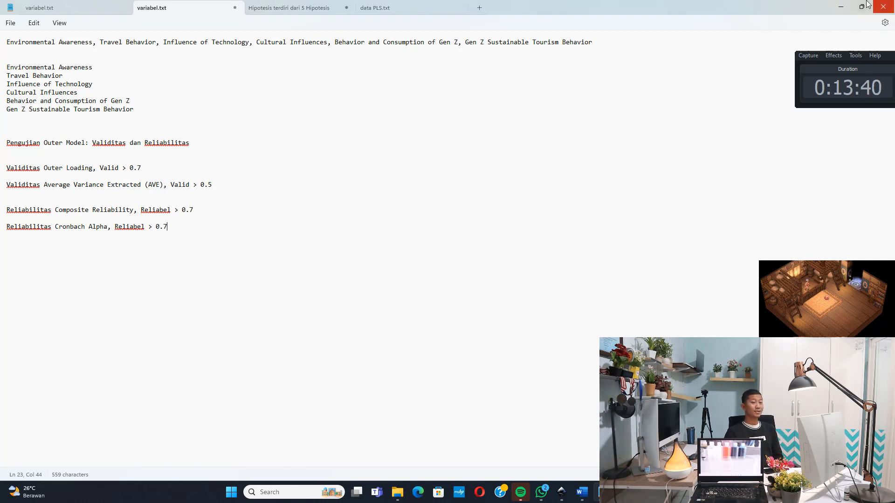
Return to the SmartPLS reliability overview and examine the Cronbach's alpha of each of the six constructs
left_click(841, 7)
left_click(372, 111)
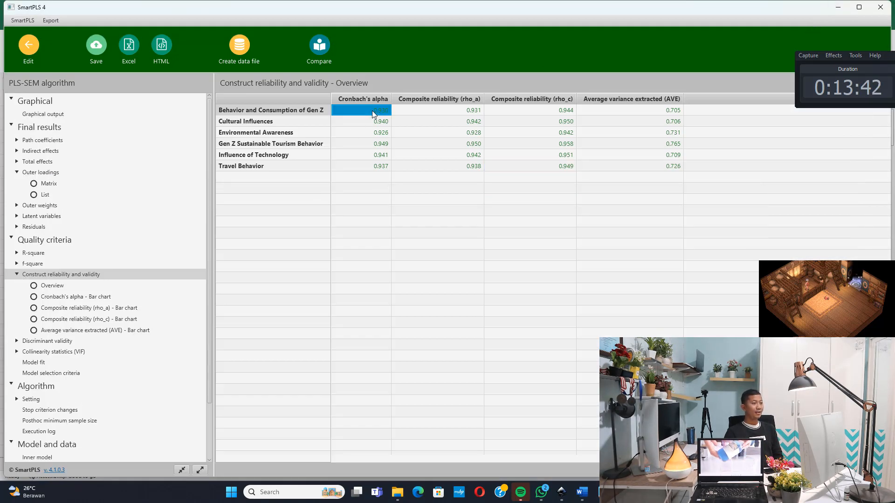
left_click(375, 121)
left_click(375, 133)
left_click(376, 144)
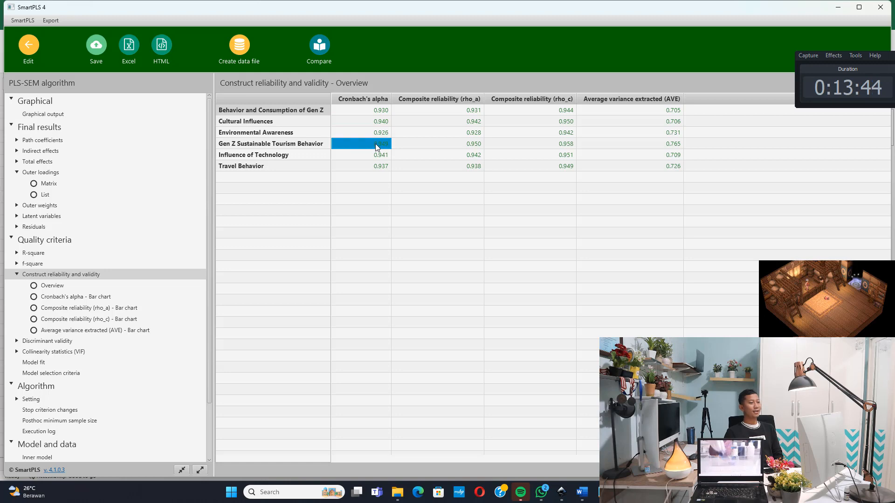
left_click(377, 155)
left_click(377, 167)
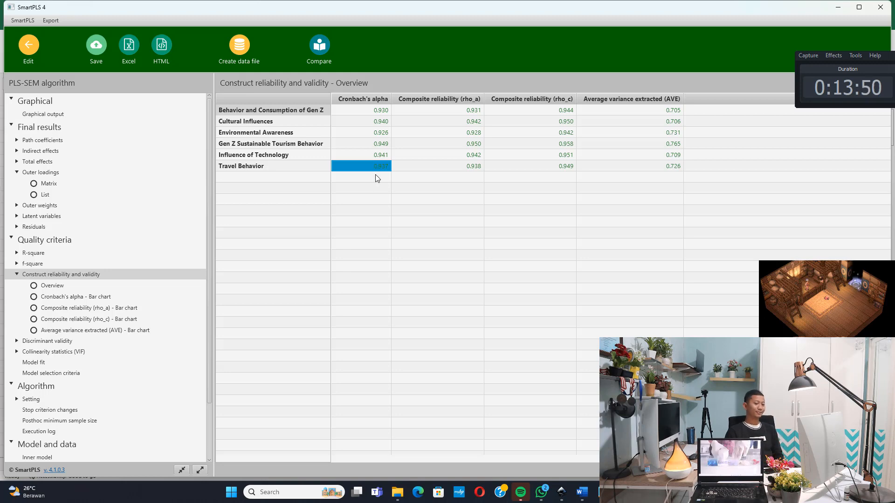
In the Notepad notes, add the line "Validitas Diskriminan, Fornel Larcker, Cross Loading, HTMT" below the Cronbach Alpha criterion, followed by blank lines
left_click(602, 492)
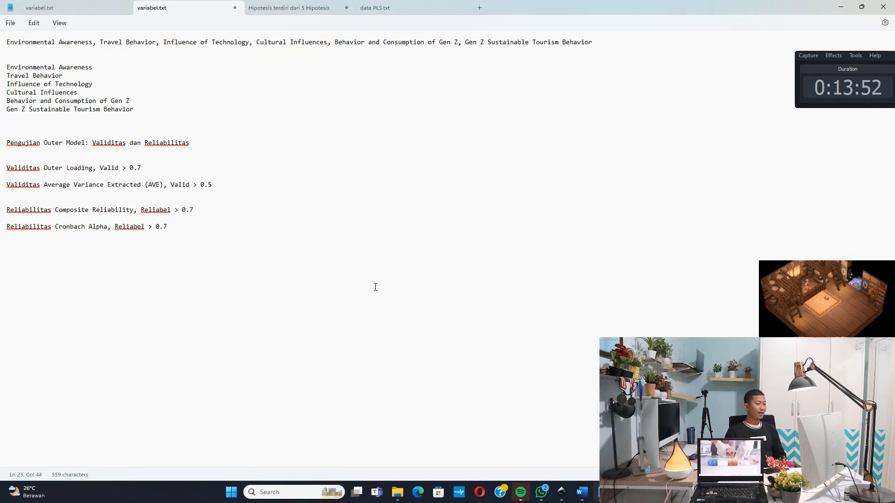
key("Return")
key("Return")
type("Validi")
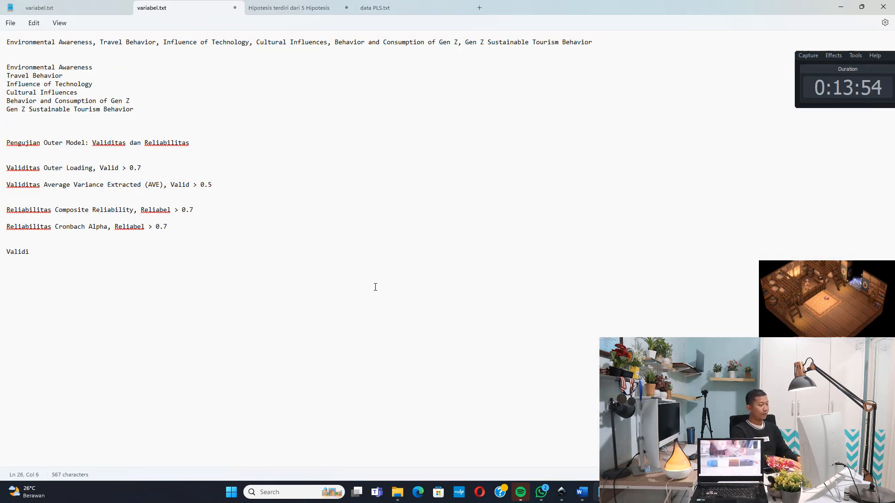
type("tas Diskriminan,")
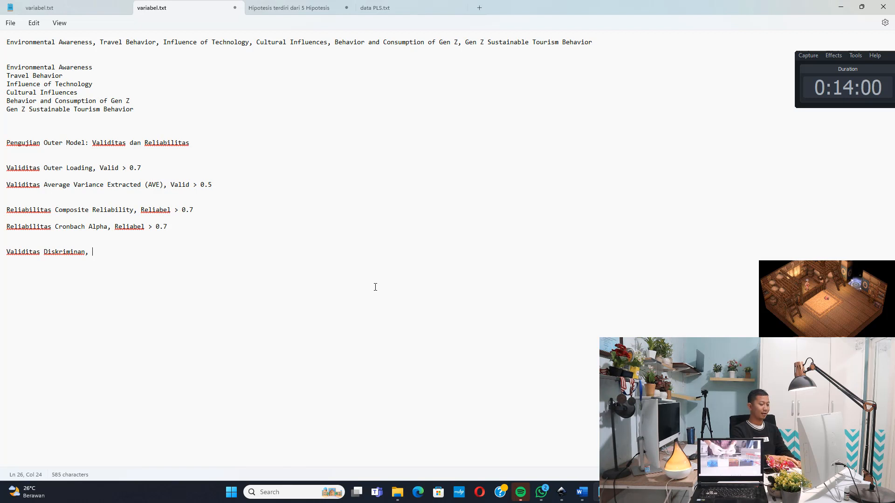
type(" Fornel Lar")
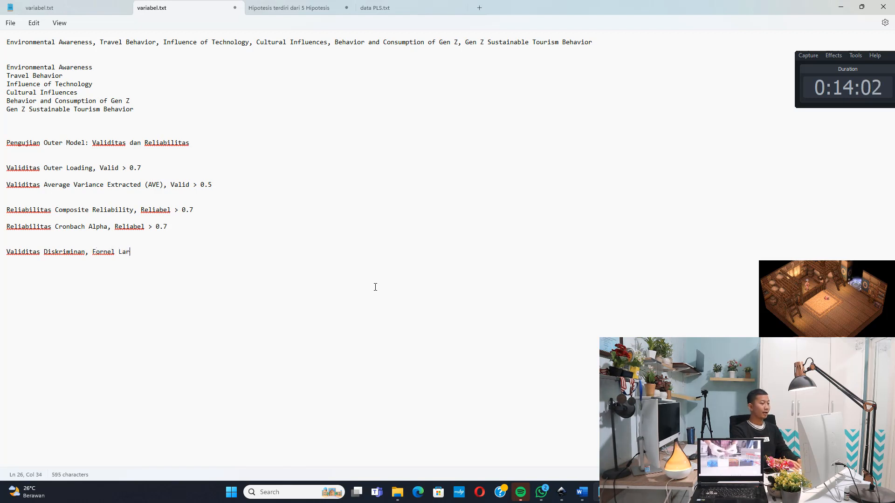
type("cker, Cross")
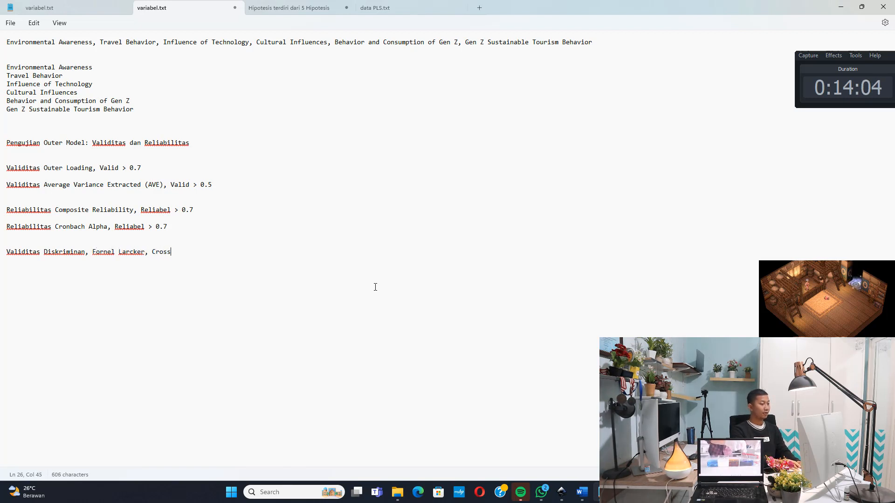
type(" Loading, HTMT")
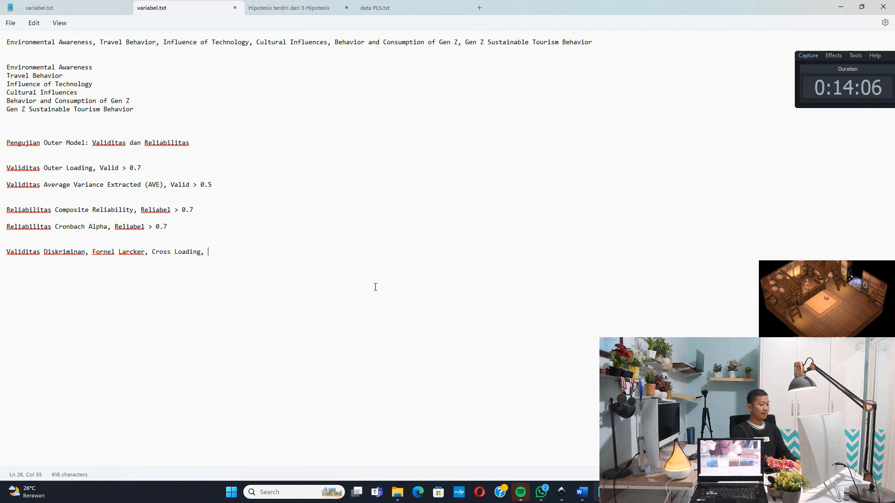
key("Return")
key("Return")
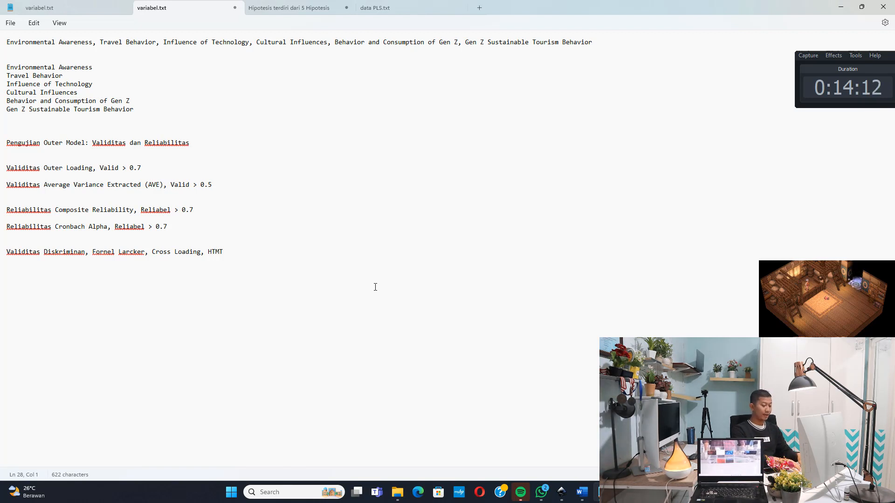
Add the line "HTMT < 0.9" below the discriminant validity heading in the Notepad notes
type("MT")
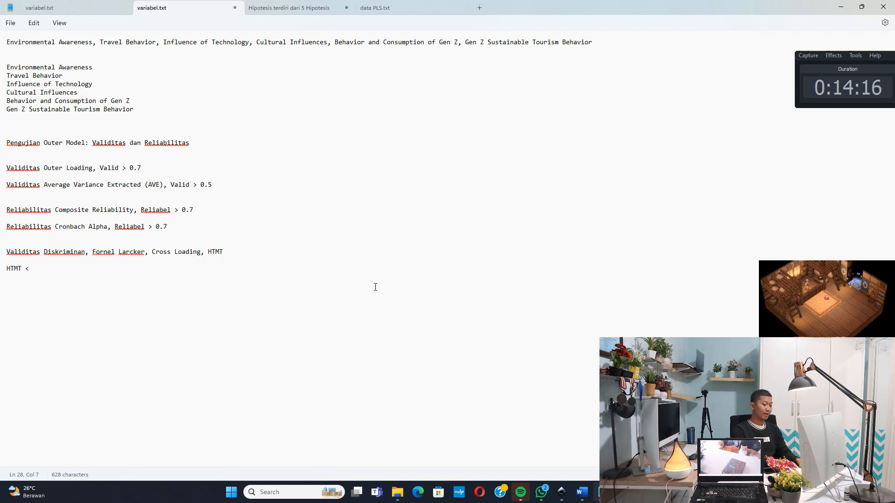
type(" < 0.9")
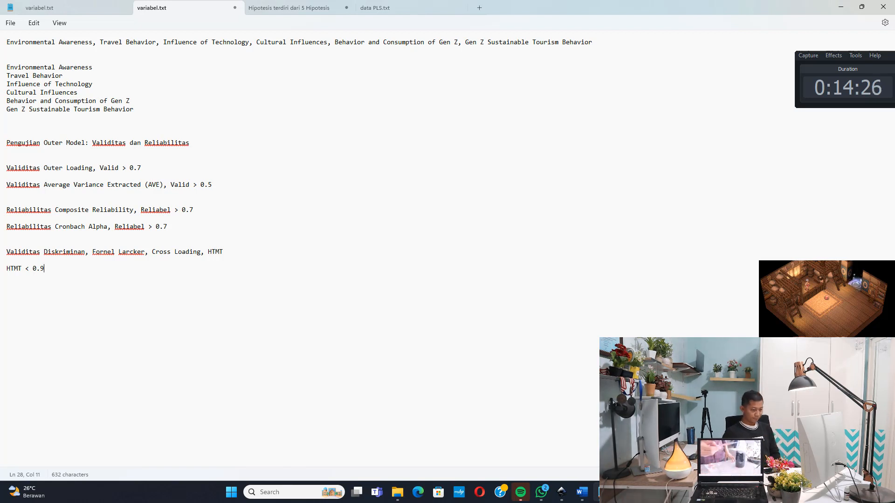
Switch to SmartPLS, open the discriminant validity HTMT matrix and examine the Behavior and Consumption of Gen Z and Cultural Influences columns
key("alt+Tab")
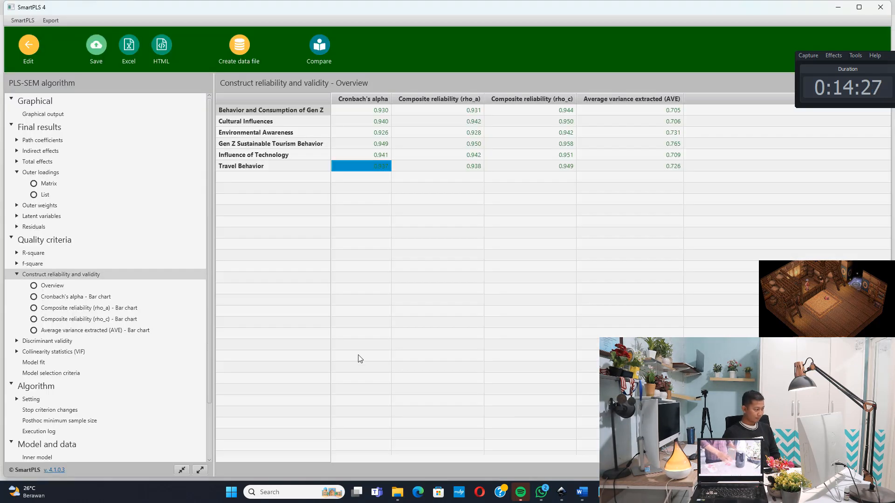
left_click(56, 341)
left_click(78, 352)
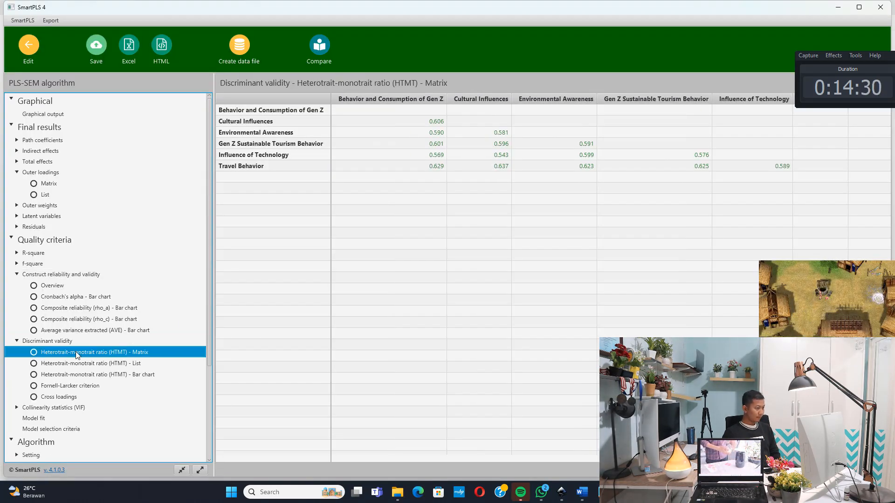
left_click(422, 122)
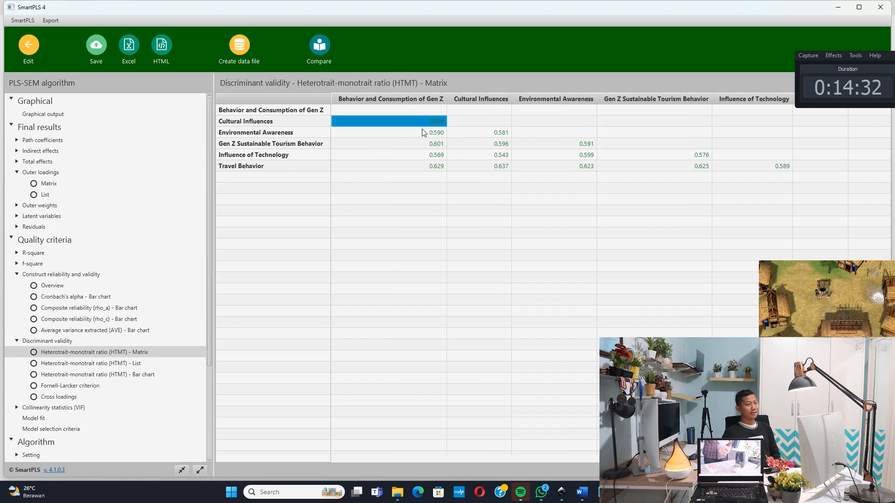
key("Down")
key("Down")
key("Down")
key("Down")
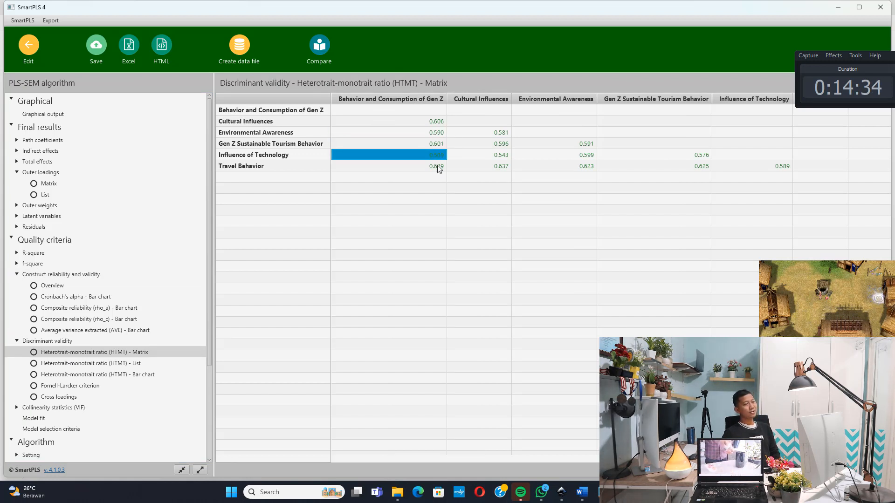
left_click(488, 132)
key("Down")
key("Down")
key("Down")
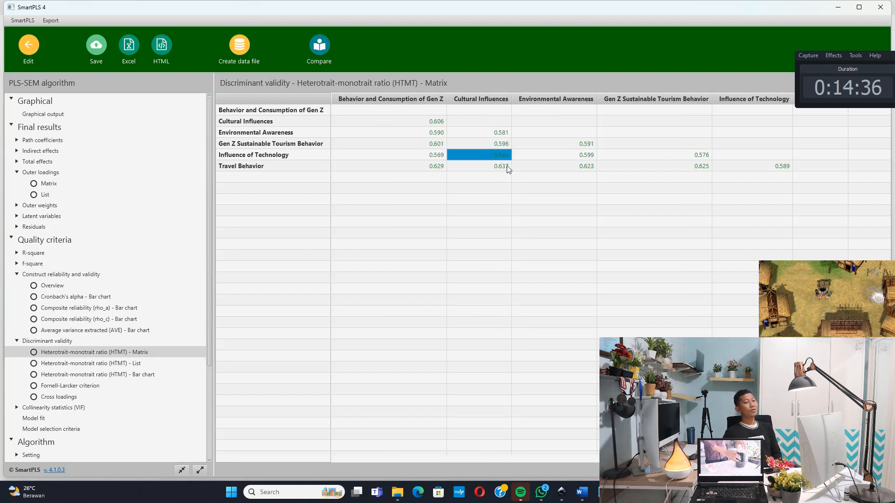
Examine the HTMT ratios in the Environmental Awareness, Gen Z Sustainable Tourism Behavior and Influence of Technology columns
left_click(577, 146)
key("Down")
key("Down")
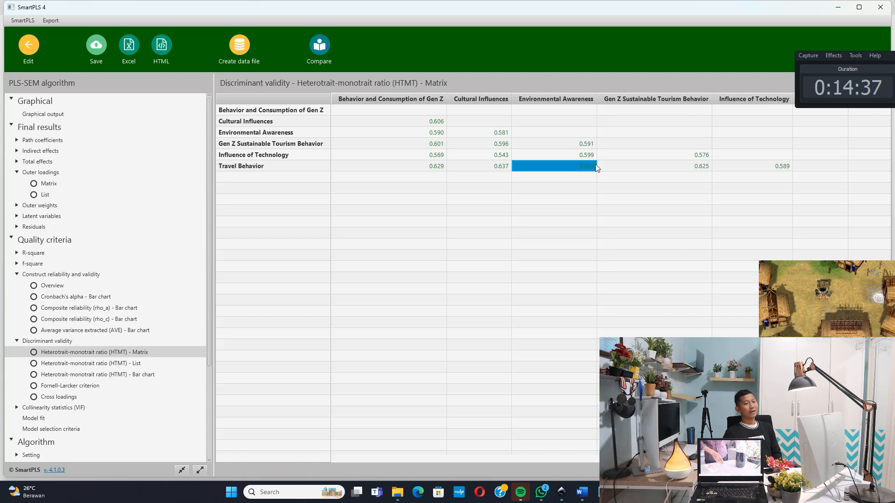
left_click(664, 157)
key("Down")
left_click(771, 167)
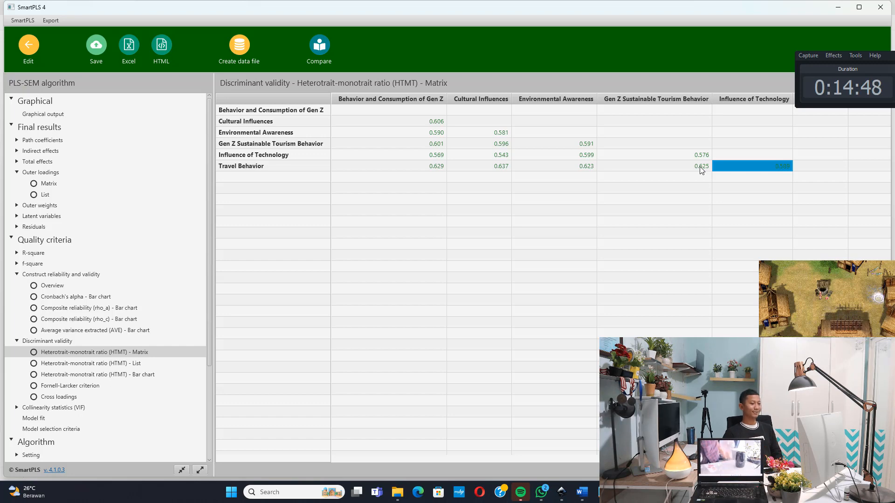
Return to the Notepad notes and add the line "Pengujian Hipotesis . . ." below the HTMT criterion, separated by blank lines
key("alt+Tab")
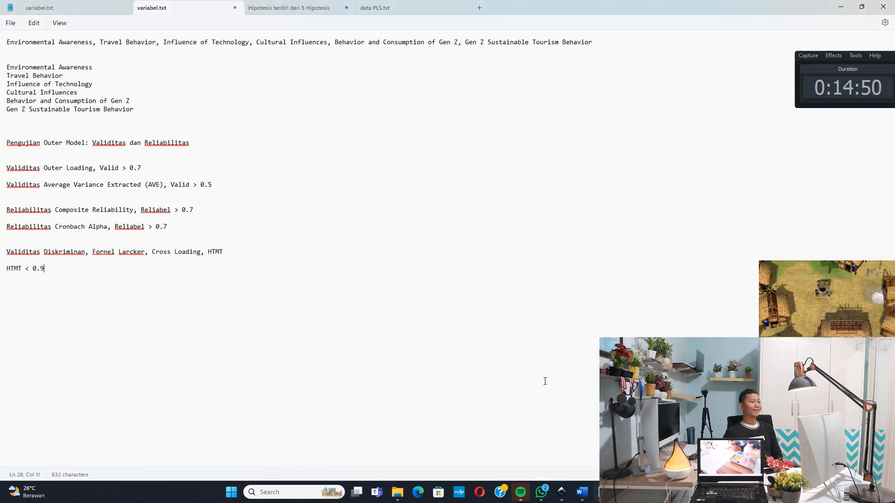
key("Return")
key("Return")
key("Return")
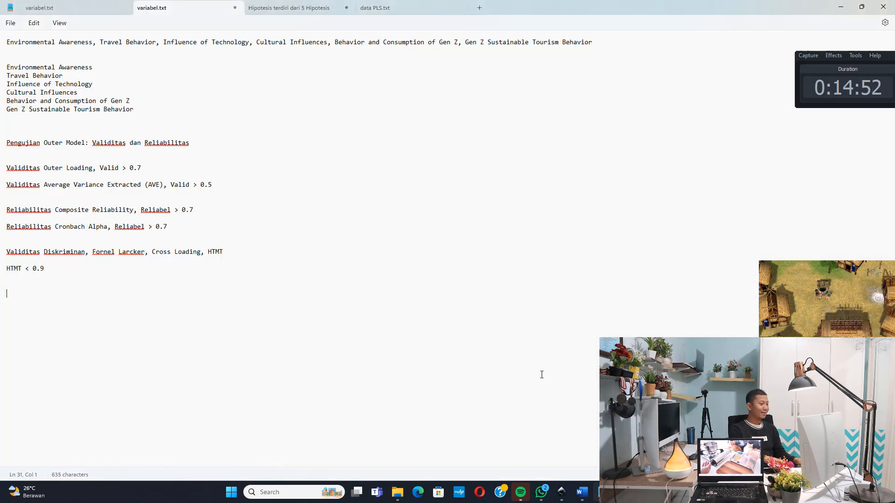
type("Penguji")
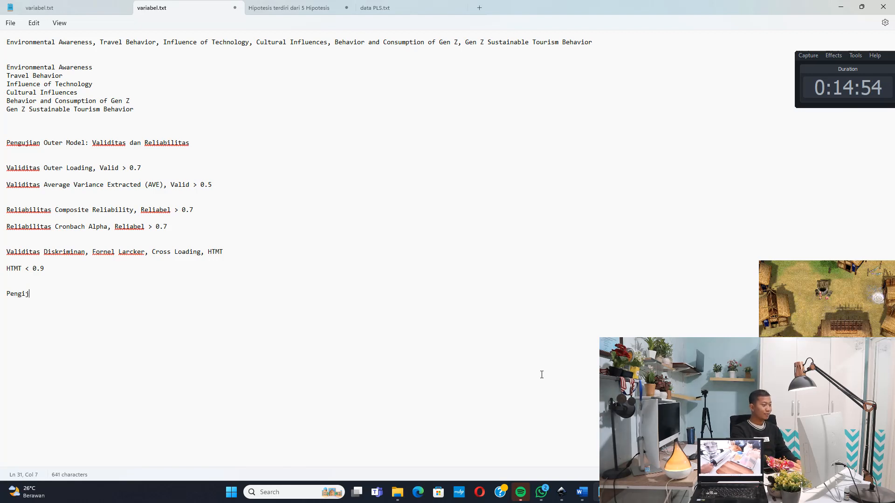
type("an ")
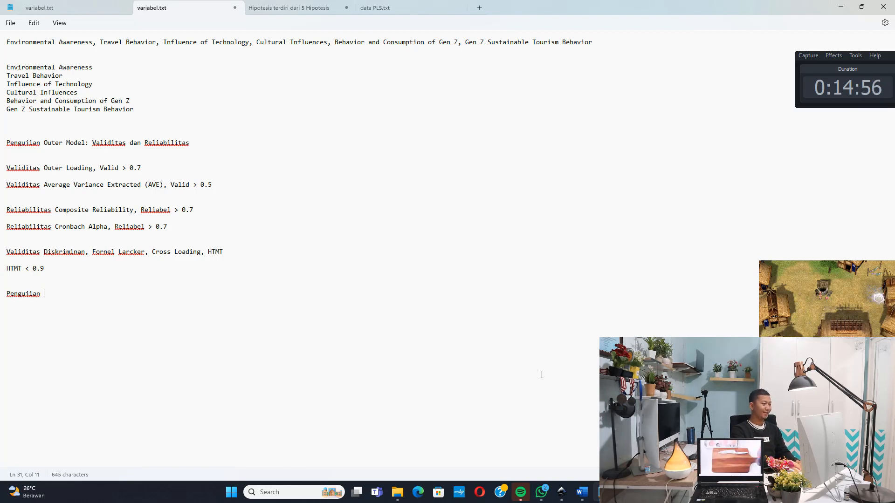
type("Hipotesis . . .")
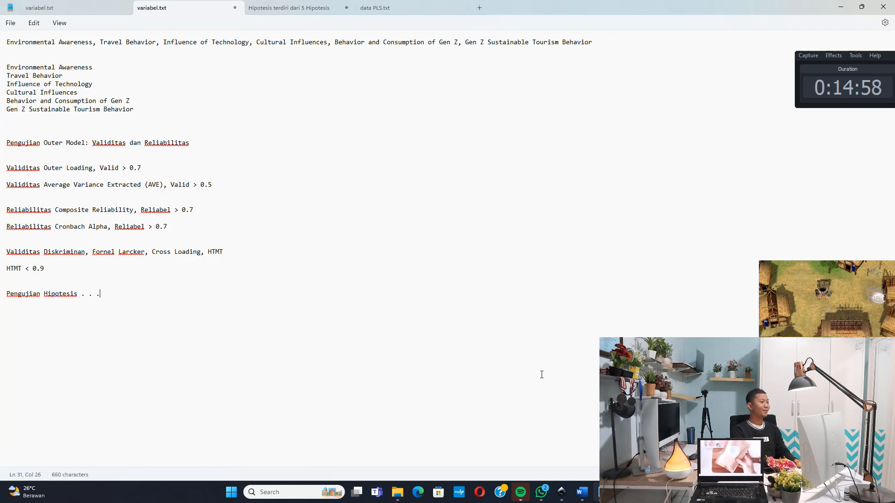
type(" . .")
Open the hypotheses note and review the listed direct and indirect effect hypotheses
left_click(289, 8)
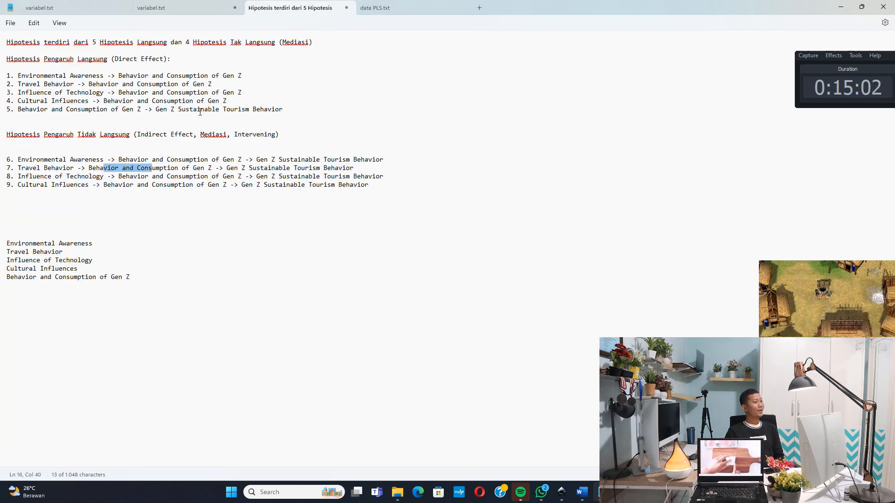
left_click(262, 79)
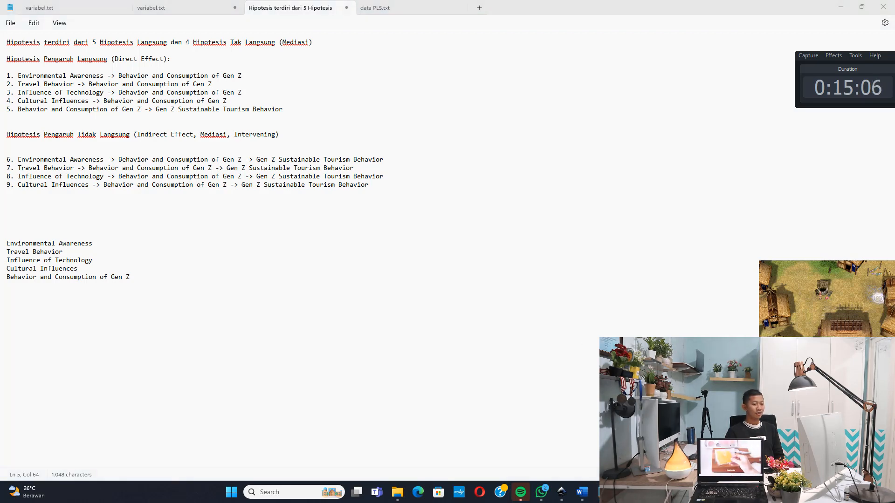
Return to the LATIHAN 1 model in SmartPLS and run bootstrapping with 5000 subsamples, two tailed, at a 0.05 significance level
key("alt+Tab")
left_click(36, 47)
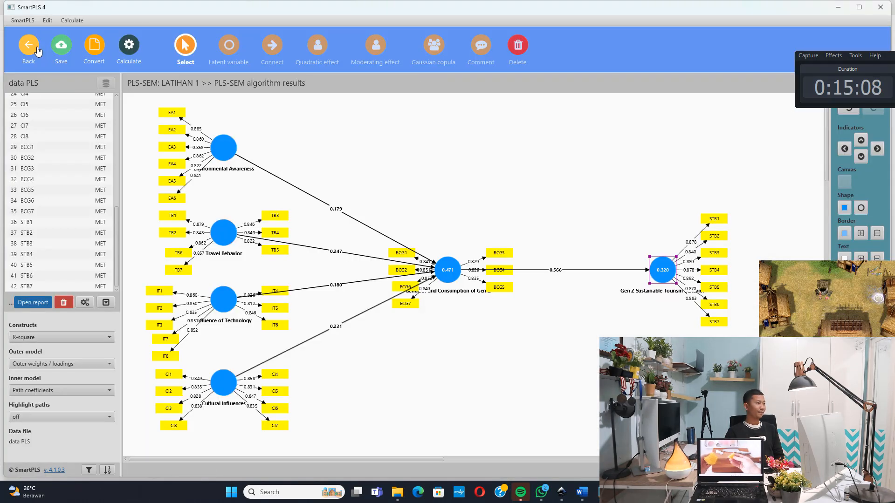
left_click(70, 24)
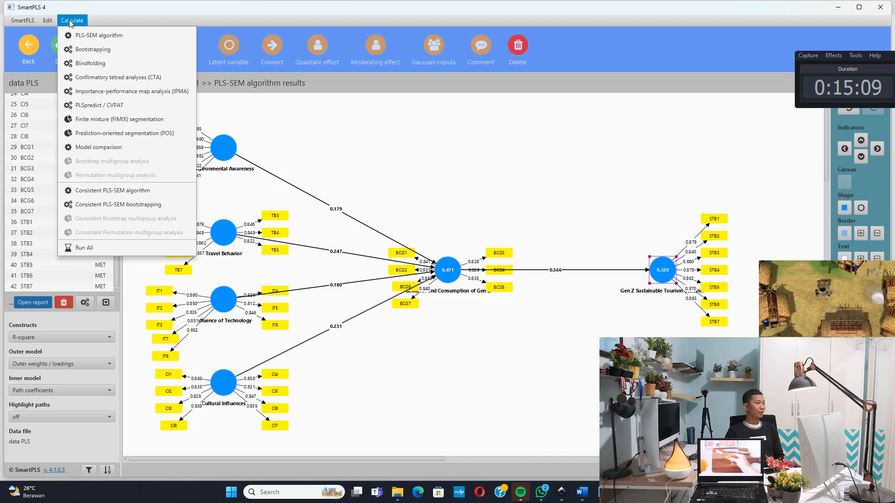
left_click(95, 51)
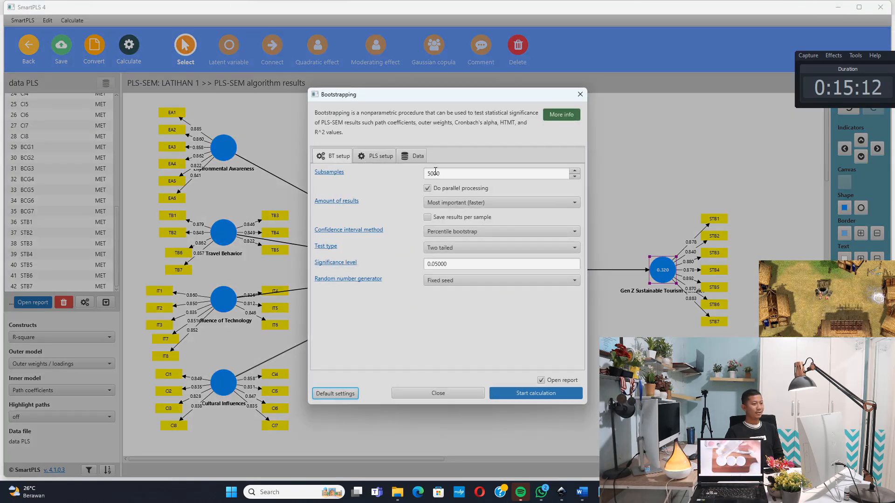
left_click(451, 176)
left_click_drag(451, 176, 416, 176)
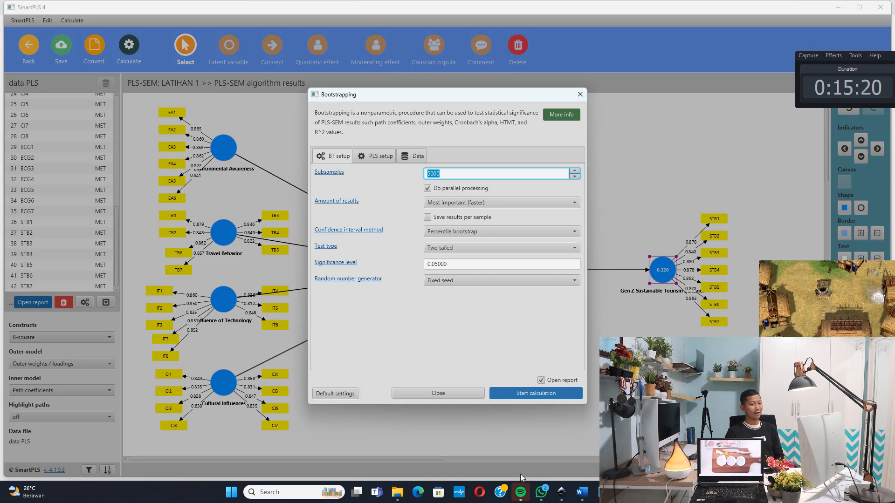
left_click(553, 392)
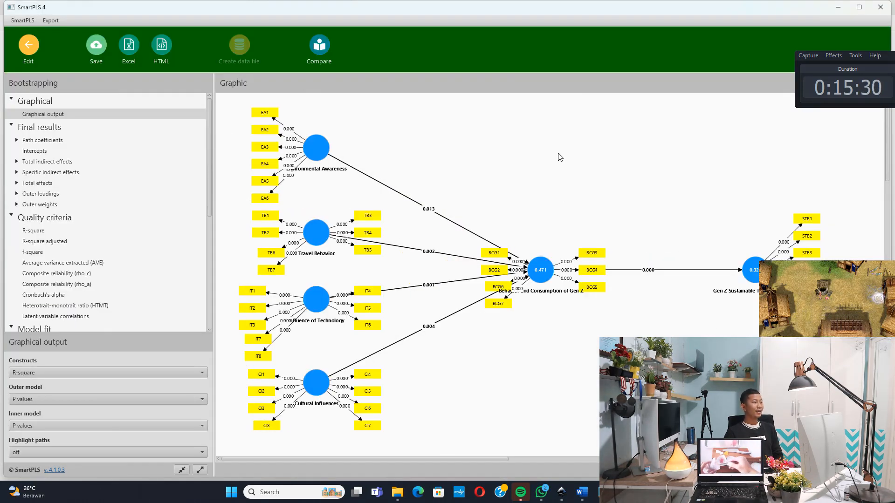
Open the bootstrapped path coefficients and examine the original sample values for the Behavior and Consumption of Gen Z, Cultural Influences and Travel Behavior paths
left_click(43, 141)
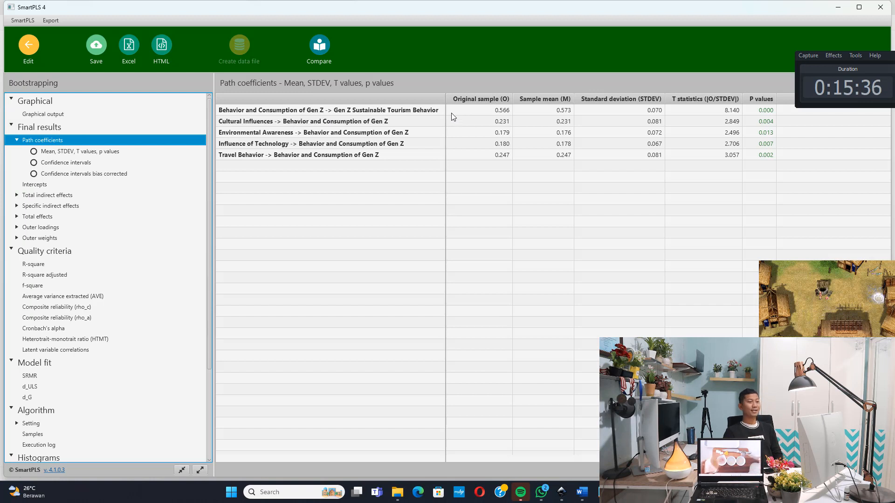
left_click(295, 112)
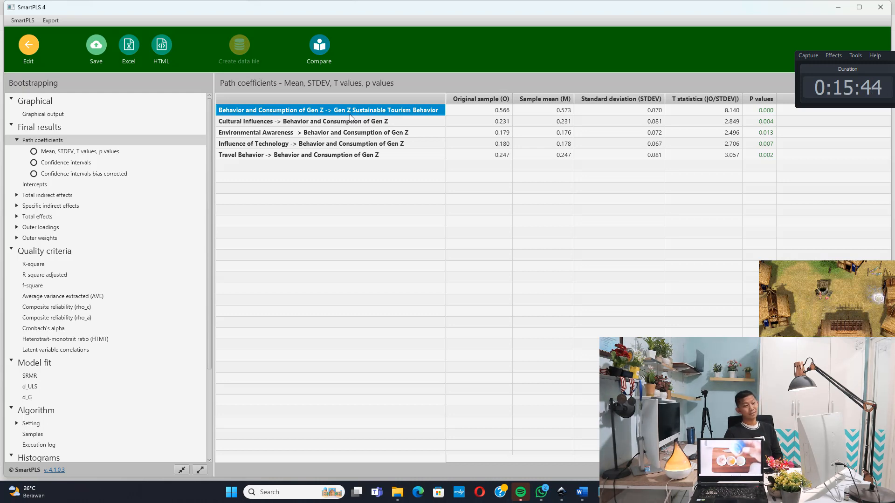
left_click(448, 111)
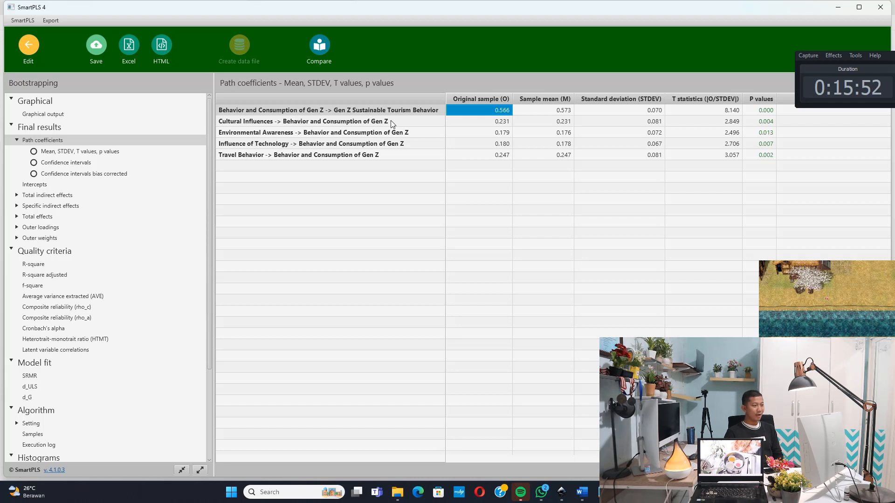
left_click(326, 122)
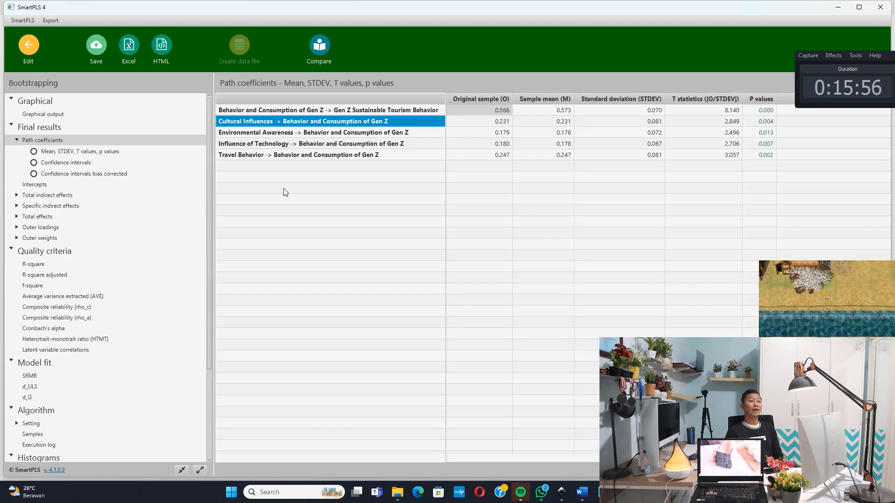
left_click(496, 122)
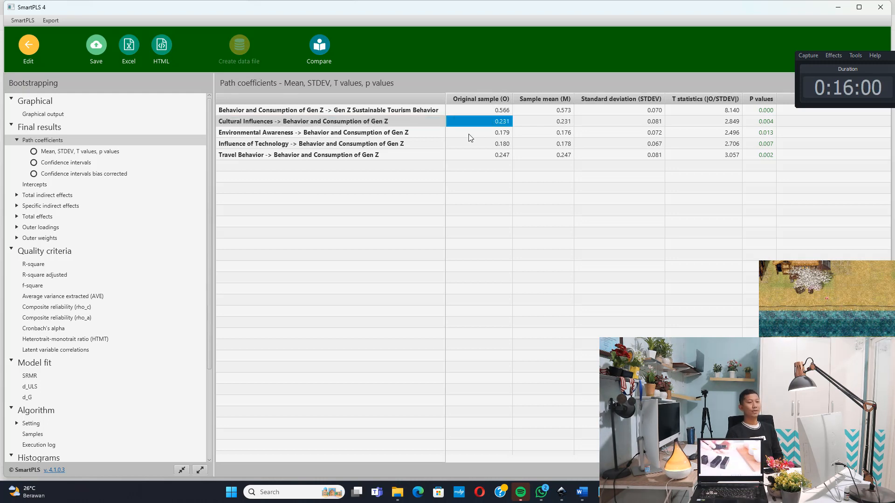
left_click(365, 157)
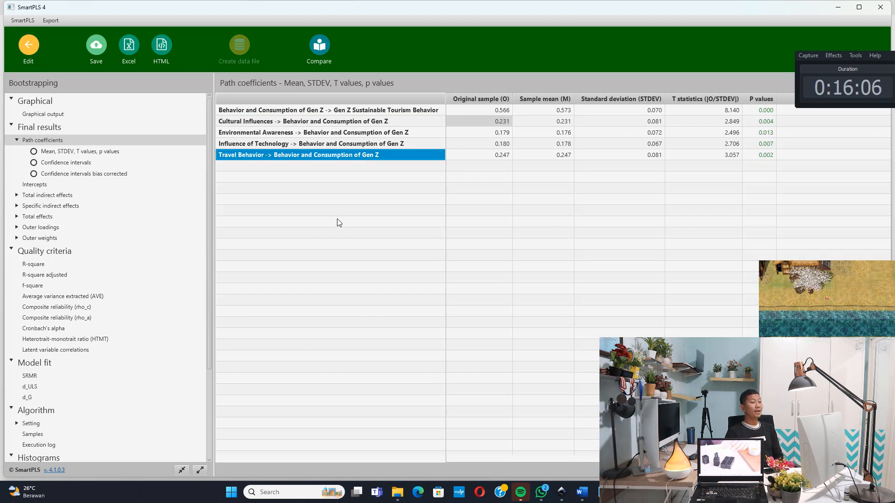
left_click(478, 155)
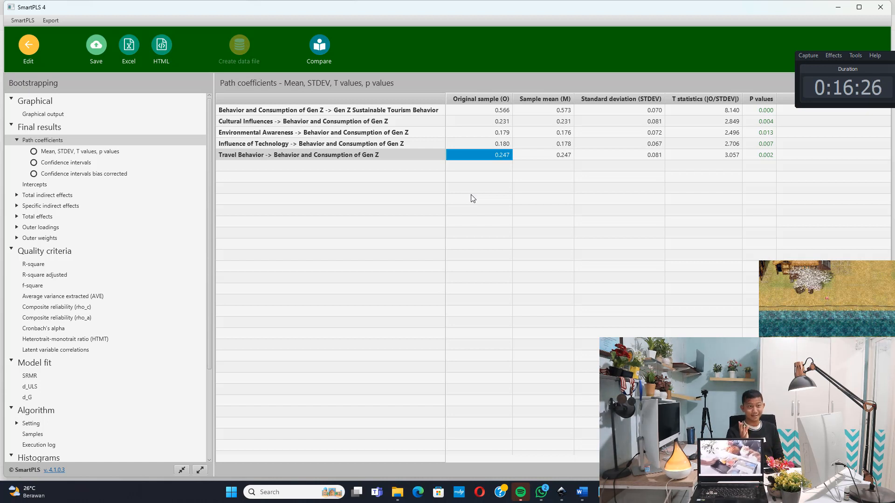
Compare the original sample coefficient with the p value for the Behavior and Consumption of Gen Z to Gen Z Sustainable Tourism Behavior path
left_click(757, 111)
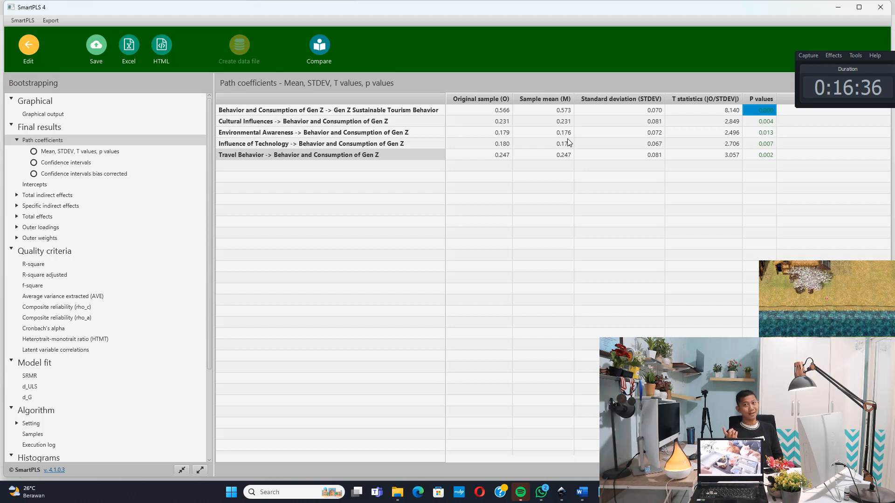
left_click(459, 110)
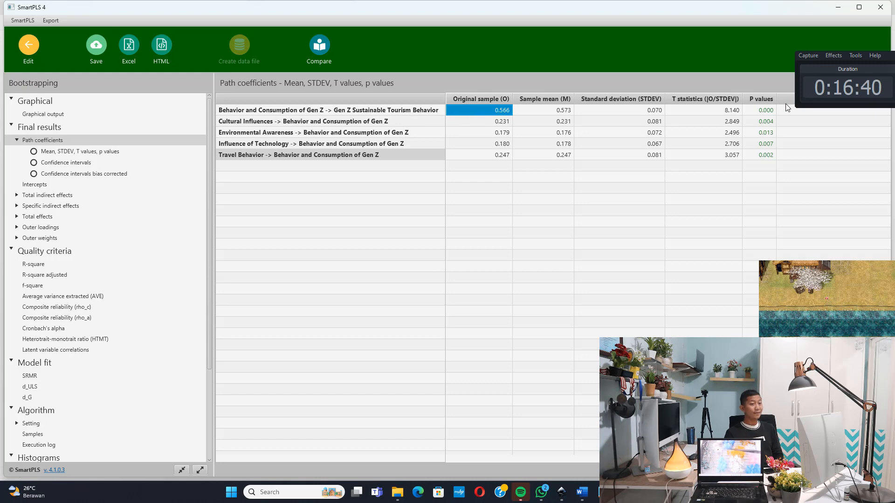
left_click(769, 110)
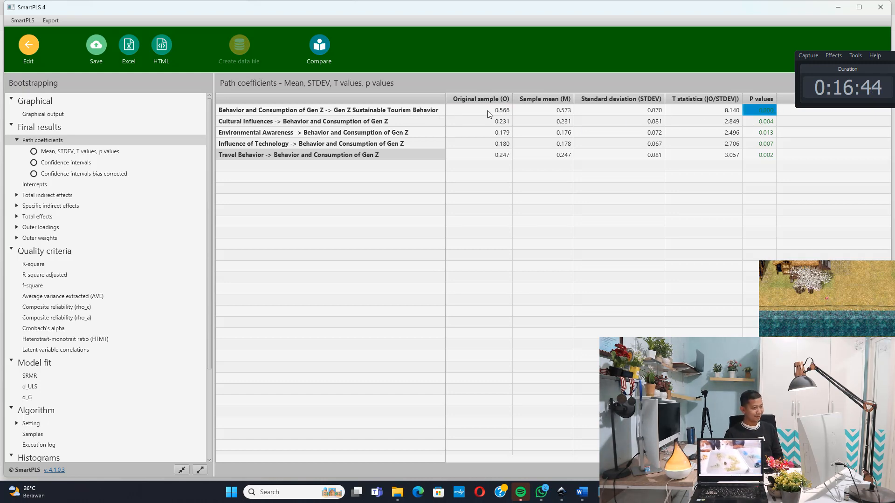
left_click(491, 114)
left_click(768, 110)
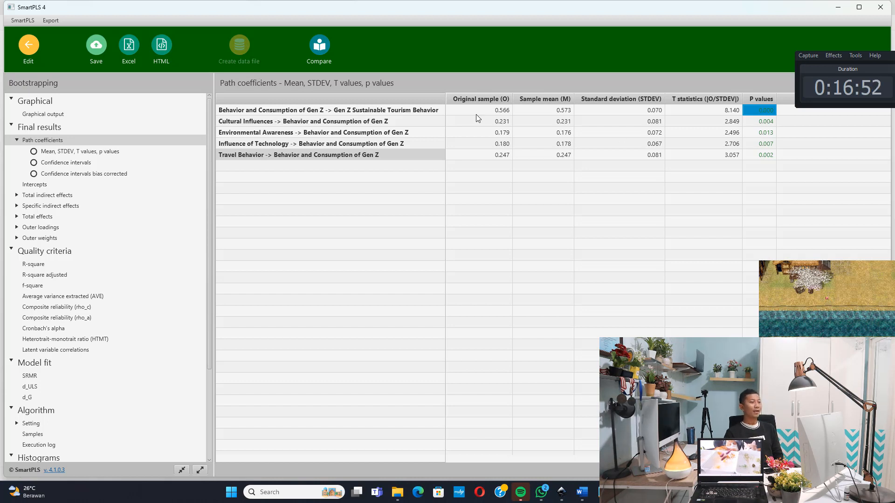
Compare the original sample coefficients with the p values for the Cultural Influences and Travel Behavior paths to Behavior and Consumption of Gen Z
left_click(401, 121)
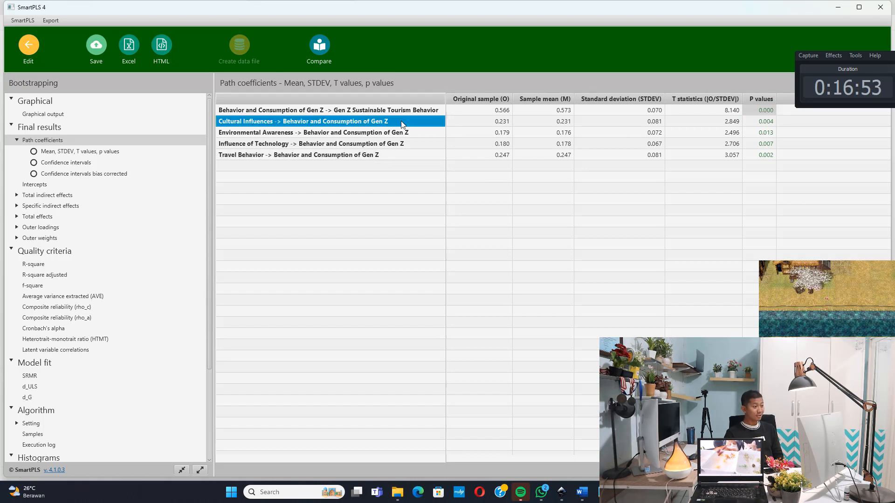
left_click(482, 125)
left_click(769, 123)
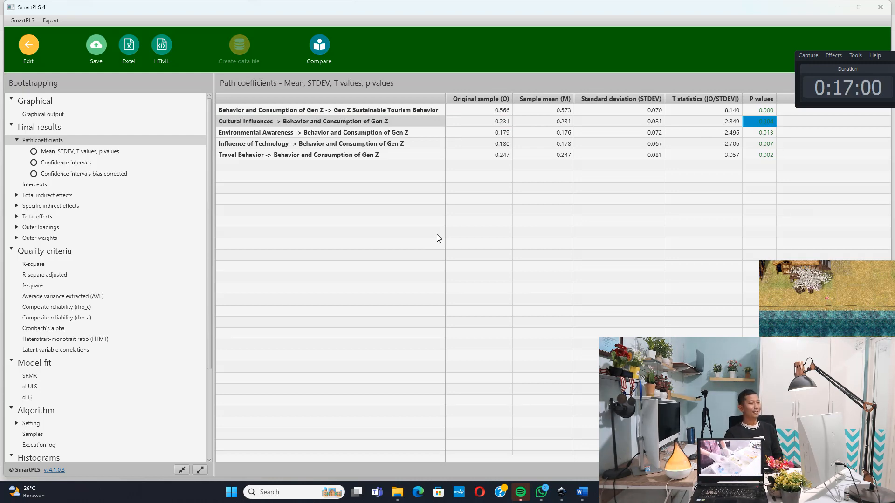
left_click(290, 156)
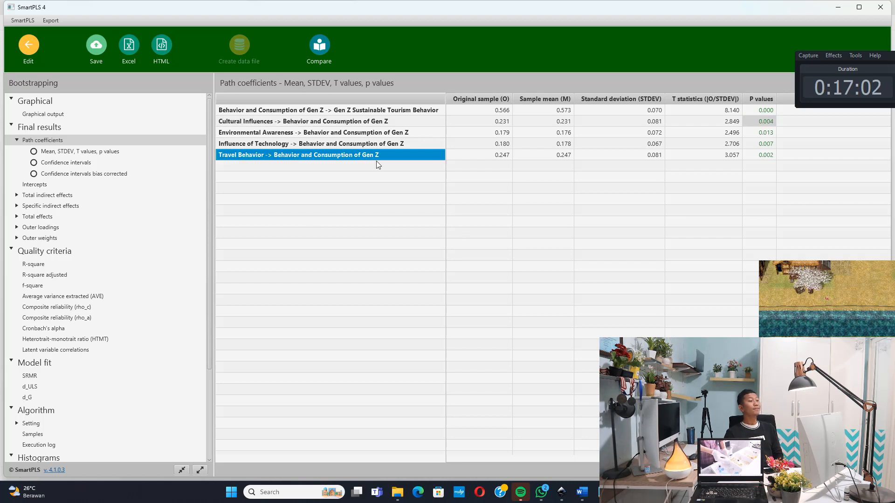
left_click(485, 153)
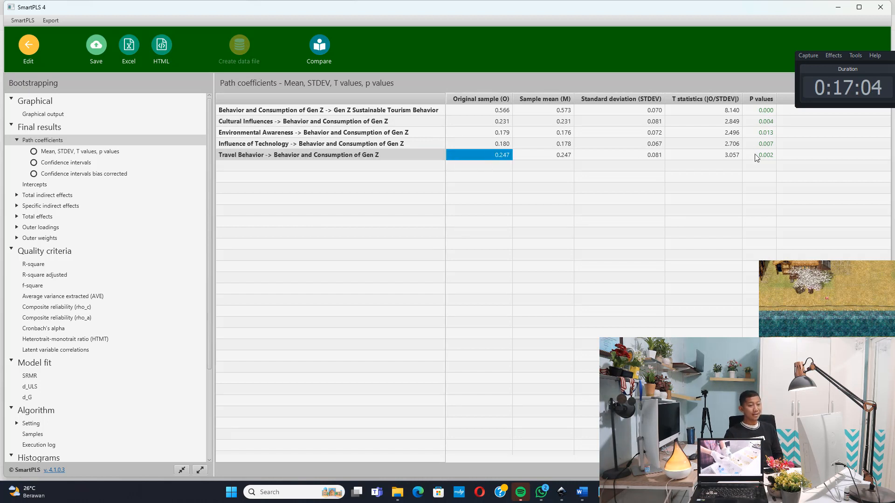
left_click(754, 154)
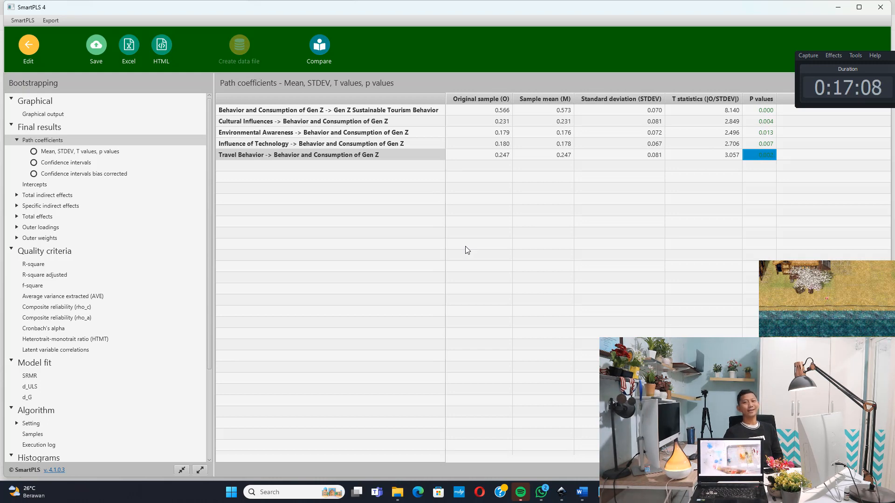
Go through all five direct effect paths one by one in the path coefficients table
left_click(419, 114)
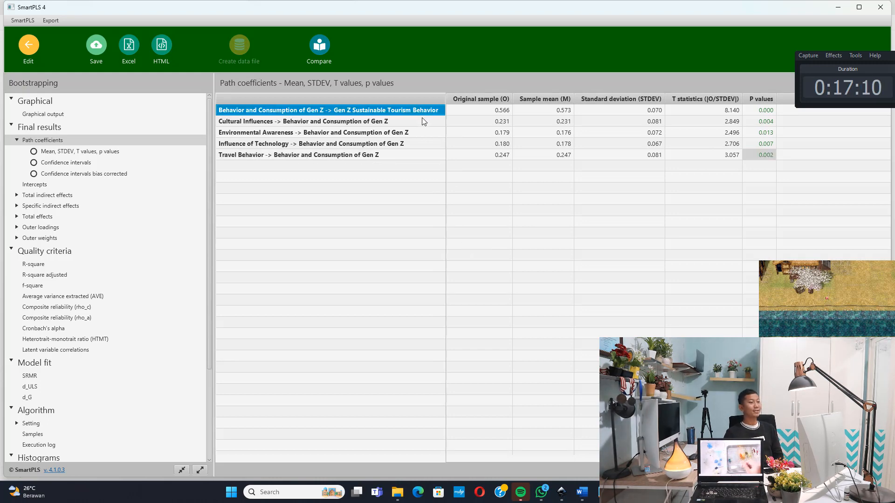
left_click(421, 120)
left_click(423, 134)
left_click(423, 141)
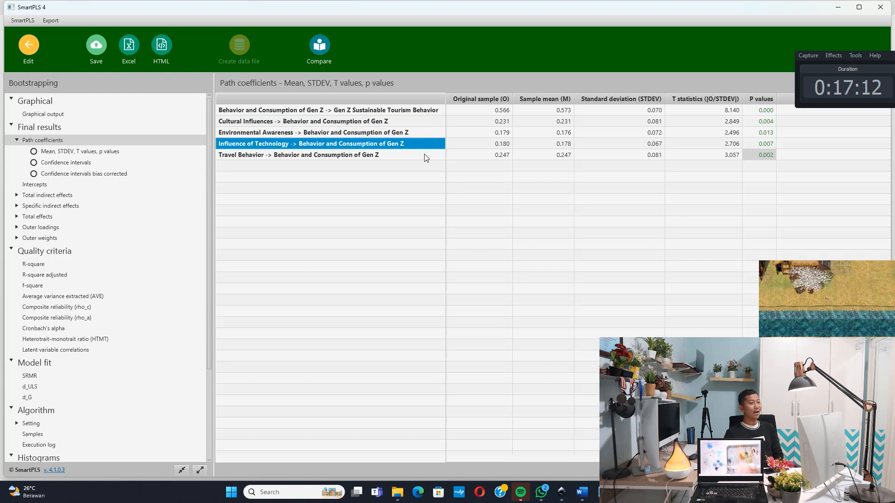
left_click(422, 155)
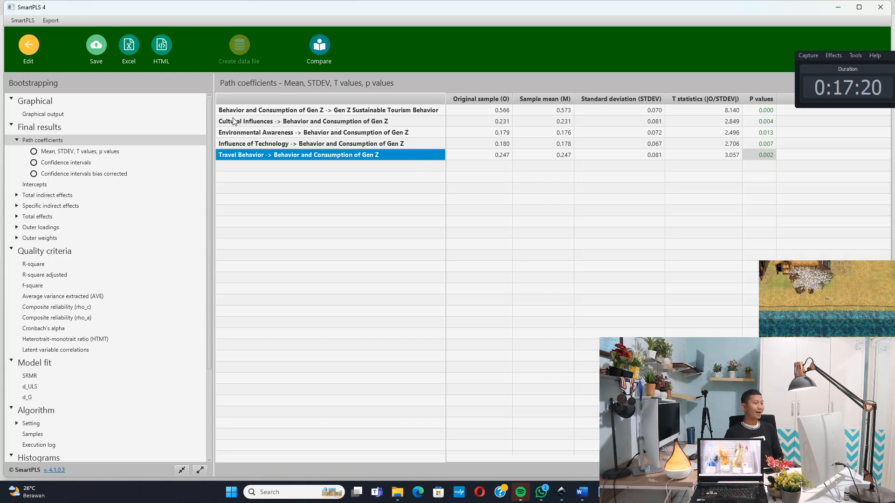
Open the bootstrapped specific indirect effects and examine the p values of the mediated paths
left_click(39, 207)
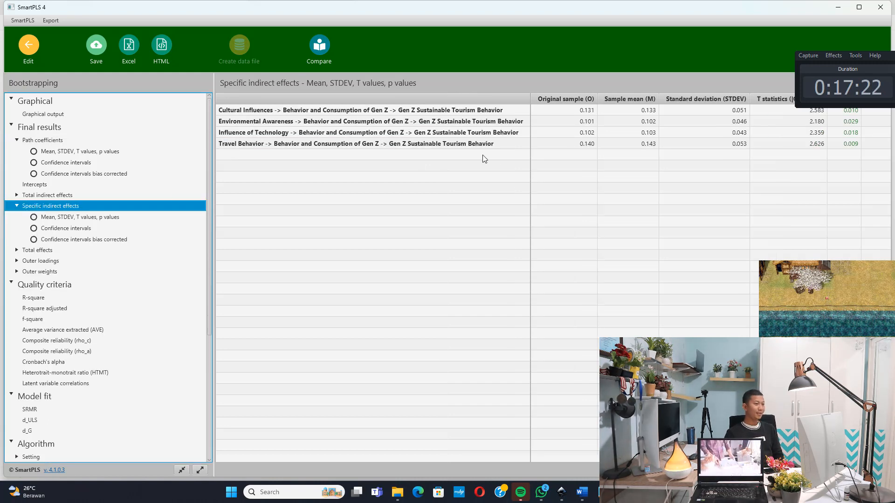
left_click_drag(890, 59, 880, 27)
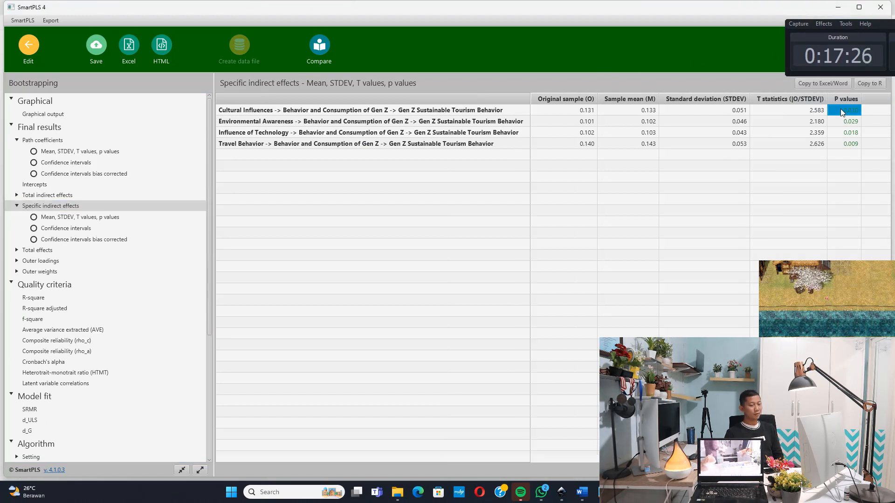
left_click(846, 122)
left_click(850, 134)
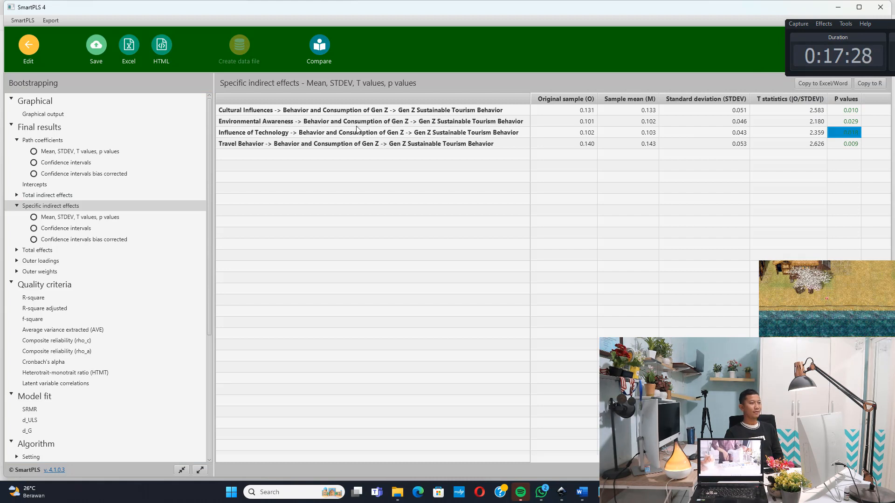
Check the p values of the indirect paths from Cultural Influences, Environmental Awareness and Travel Behavior to Gen Z Sustainable Tourism Behavior
left_click(238, 111)
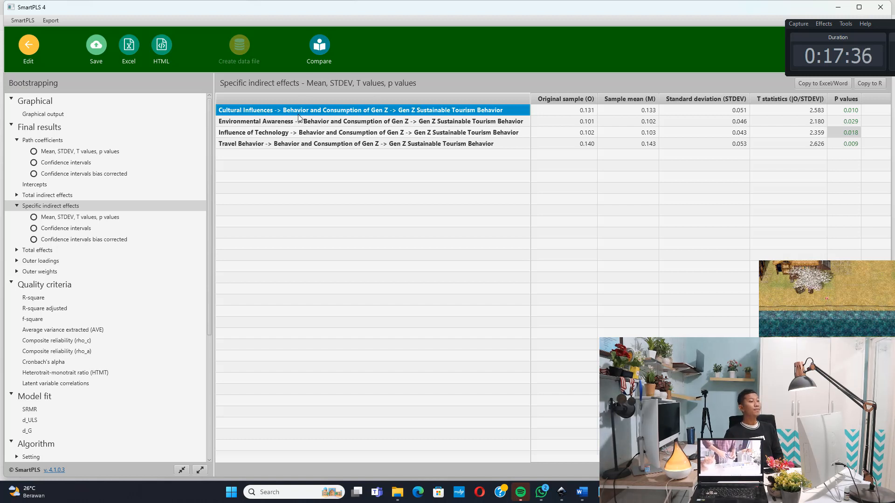
left_click(849, 112)
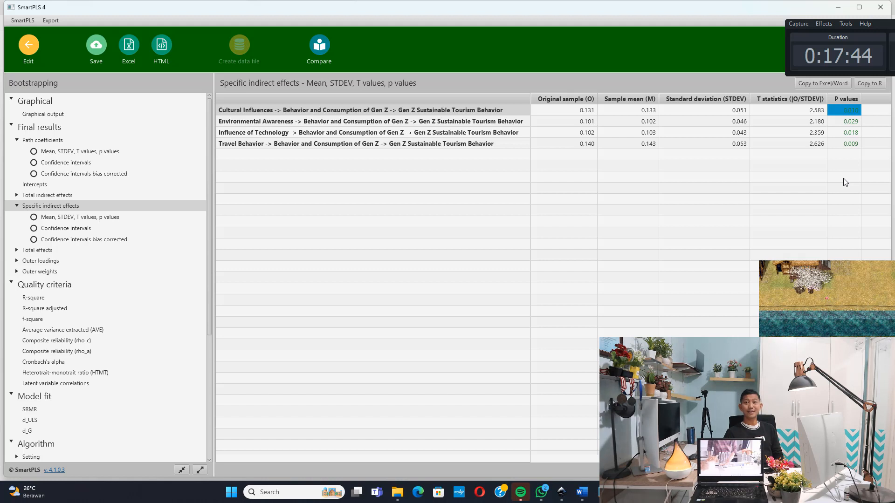
left_click(244, 123)
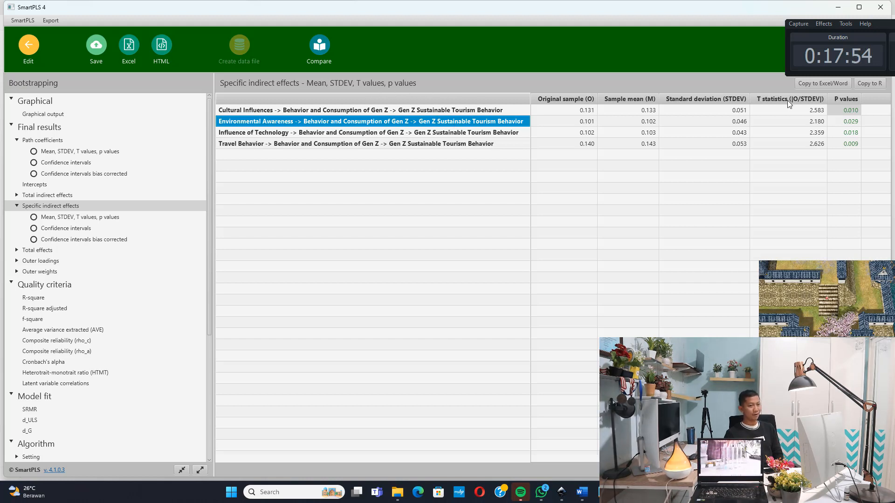
left_click(835, 123)
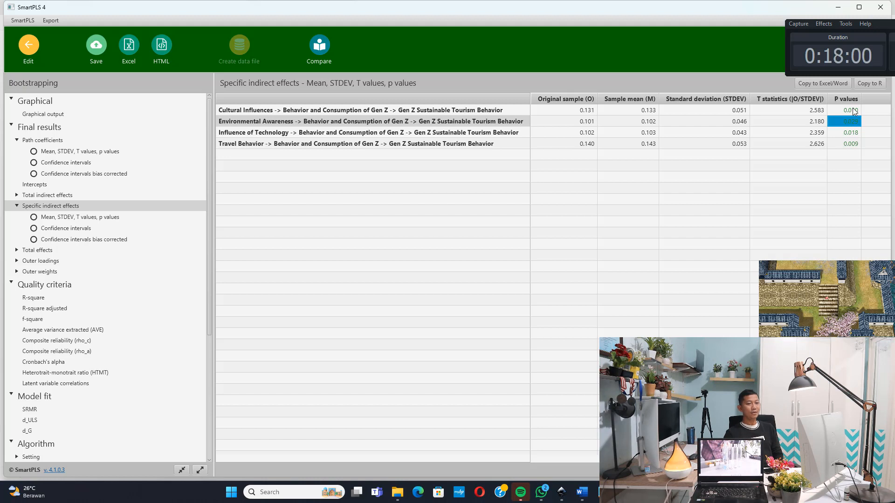
left_click(853, 111)
left_click(854, 121)
left_click(830, 145)
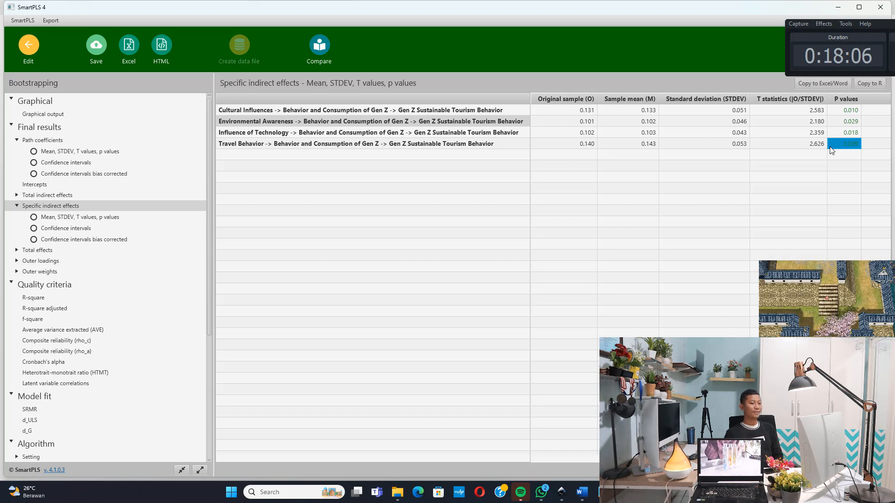
Return to the LATIHAN 1 model, rerun the PLS-SEM algorithm and review its R-square and model fit results
left_click(27, 46)
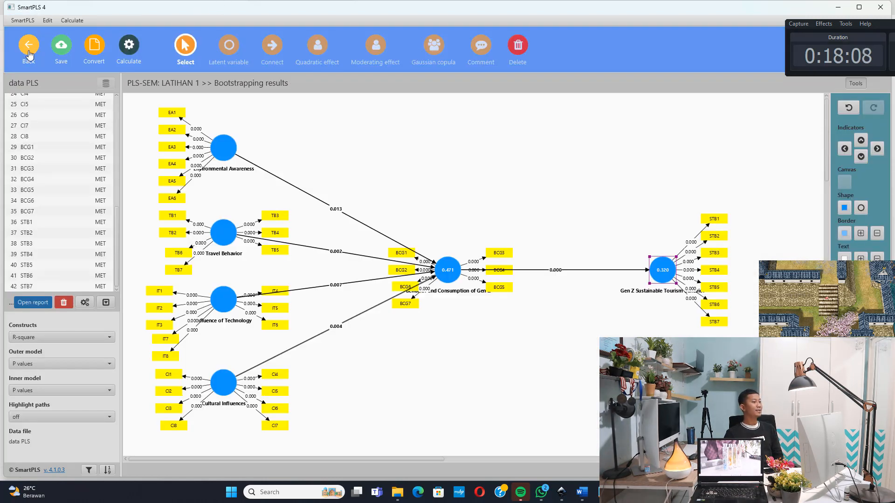
left_click(72, 20)
left_click(73, 20)
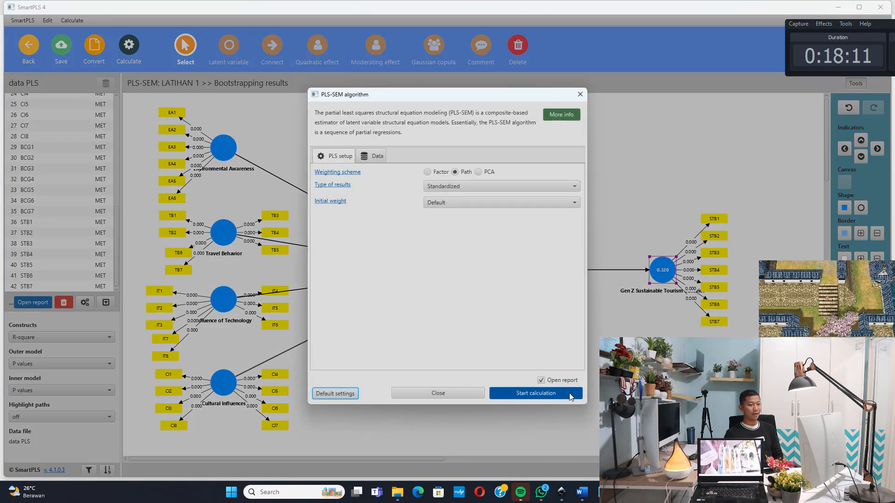
left_click(569, 393)
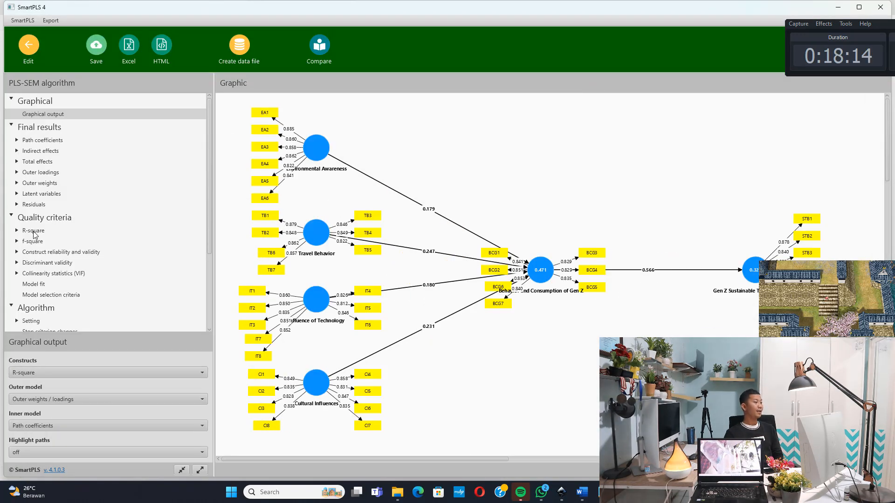
left_click(33, 230)
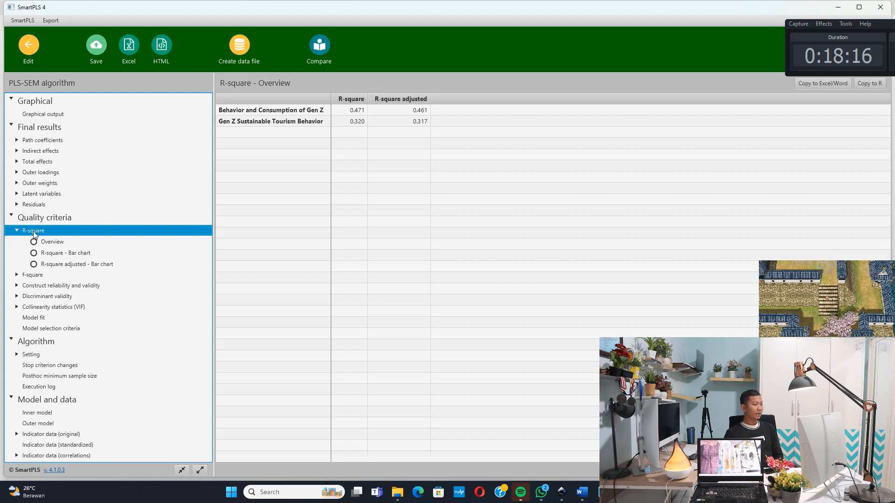
left_click(42, 319)
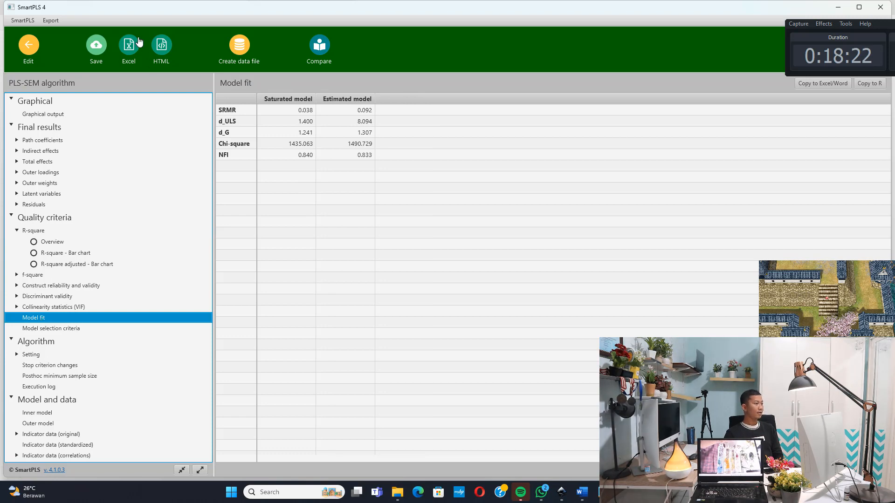
Return to the LATIHAN 1 model and run blindfolding with an omission distance of 7
left_click(32, 46)
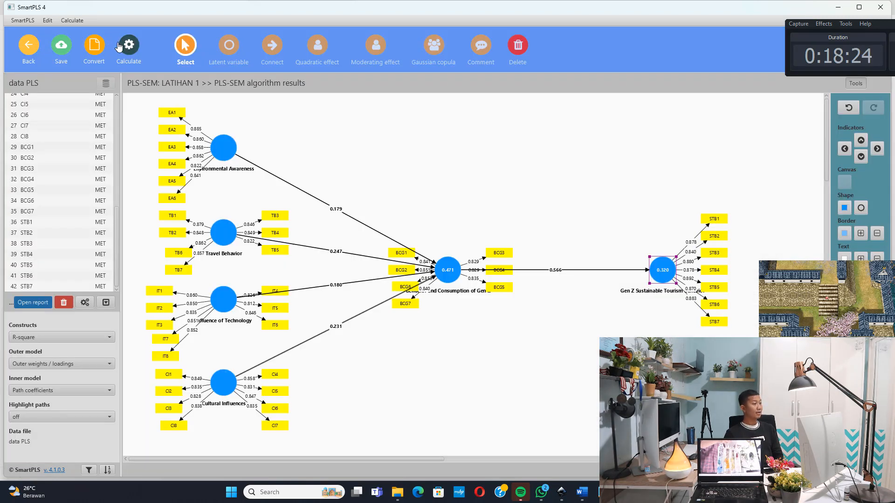
left_click(72, 20)
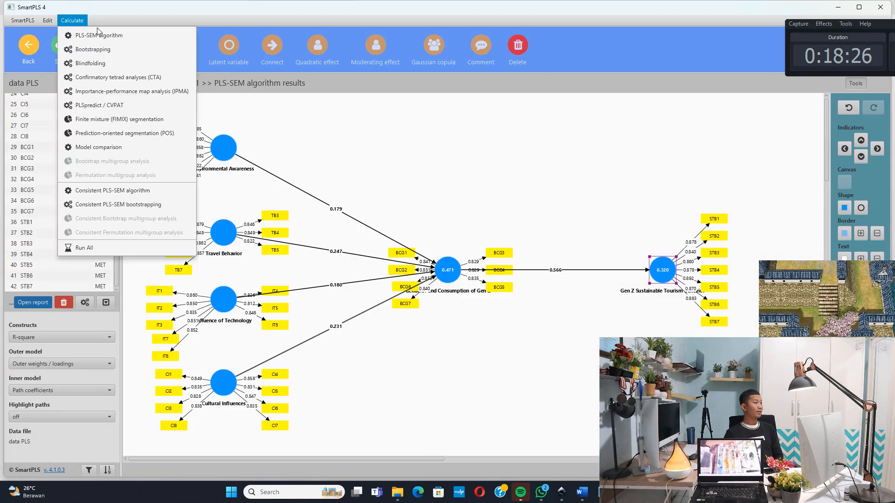
left_click(102, 66)
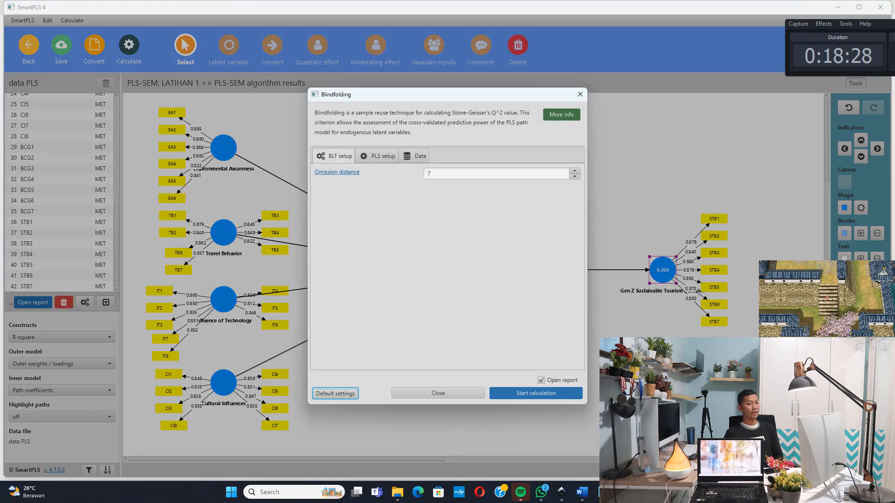
left_click(569, 397)
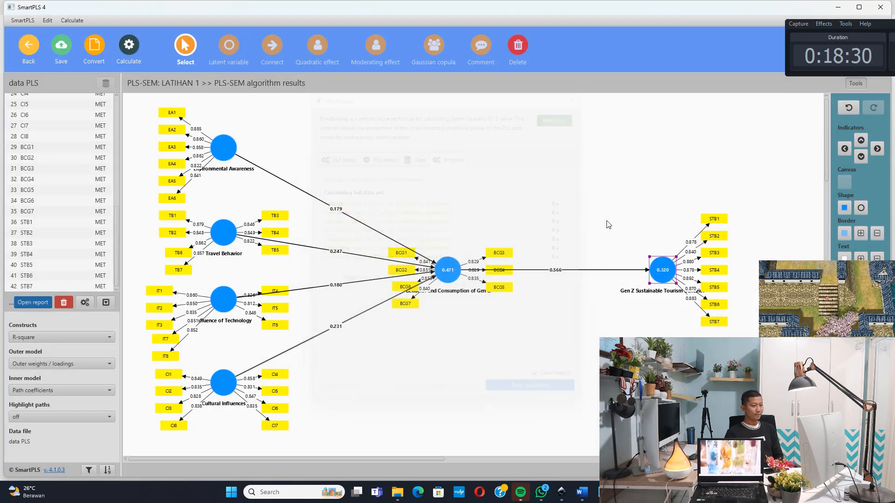